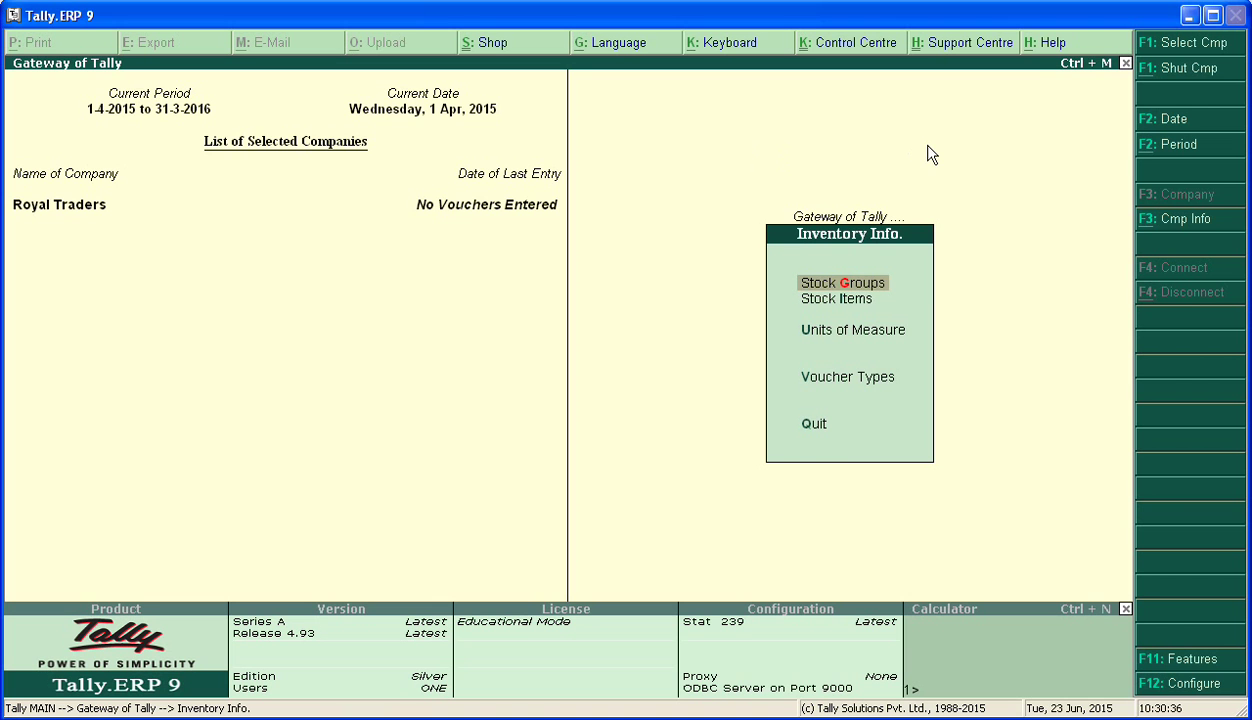
Open the Inventory Features settings for the company Royal Traders
{"action": "key", "text": "Escape"}
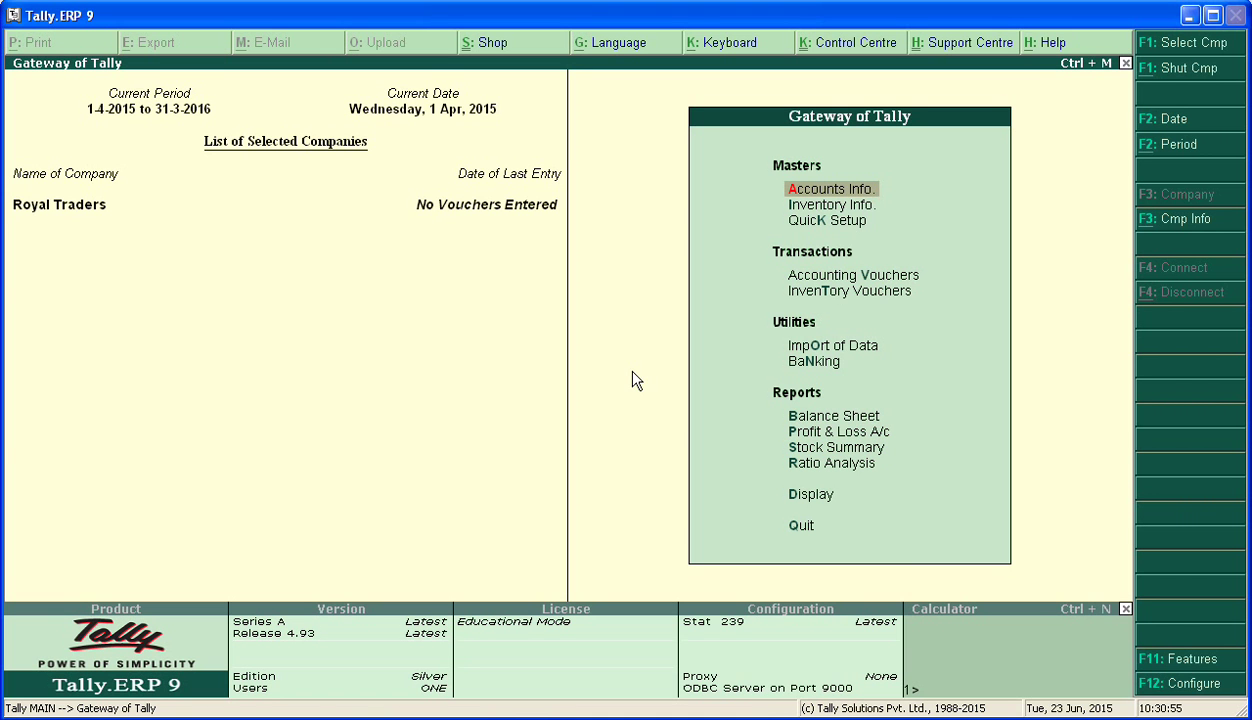
{"action": "key", "text": "F11"}
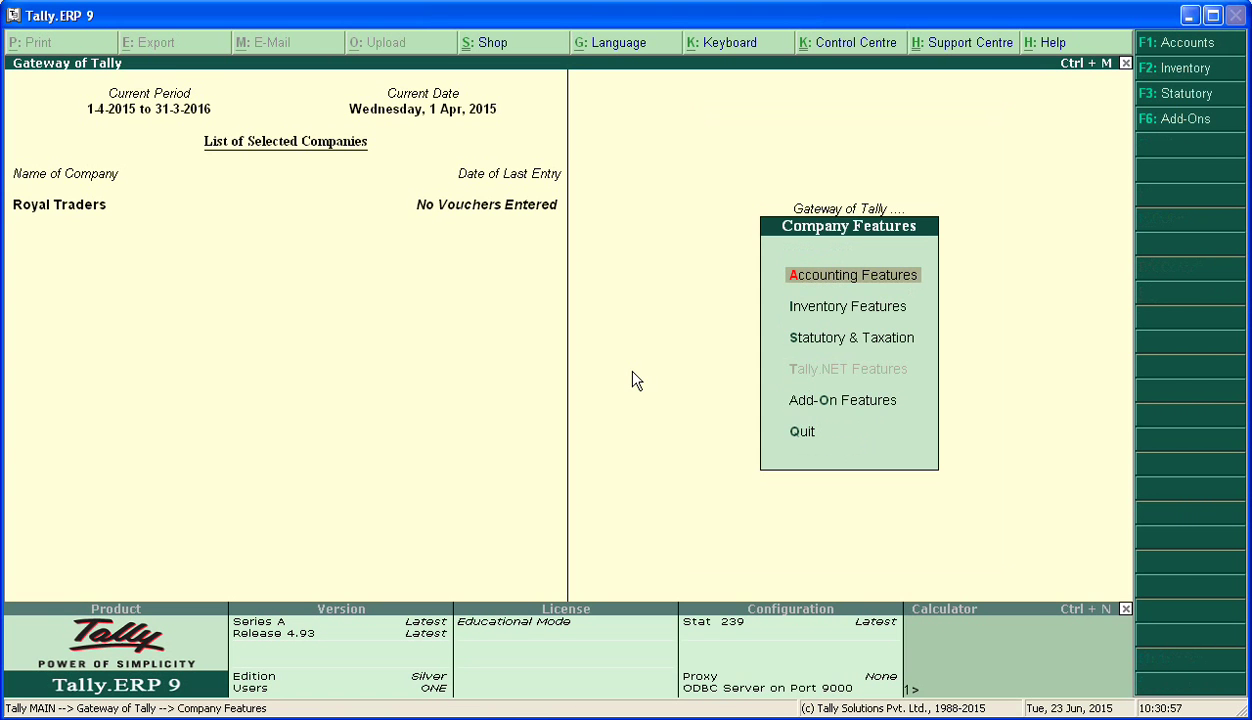
{"action": "key", "text": "Down"}
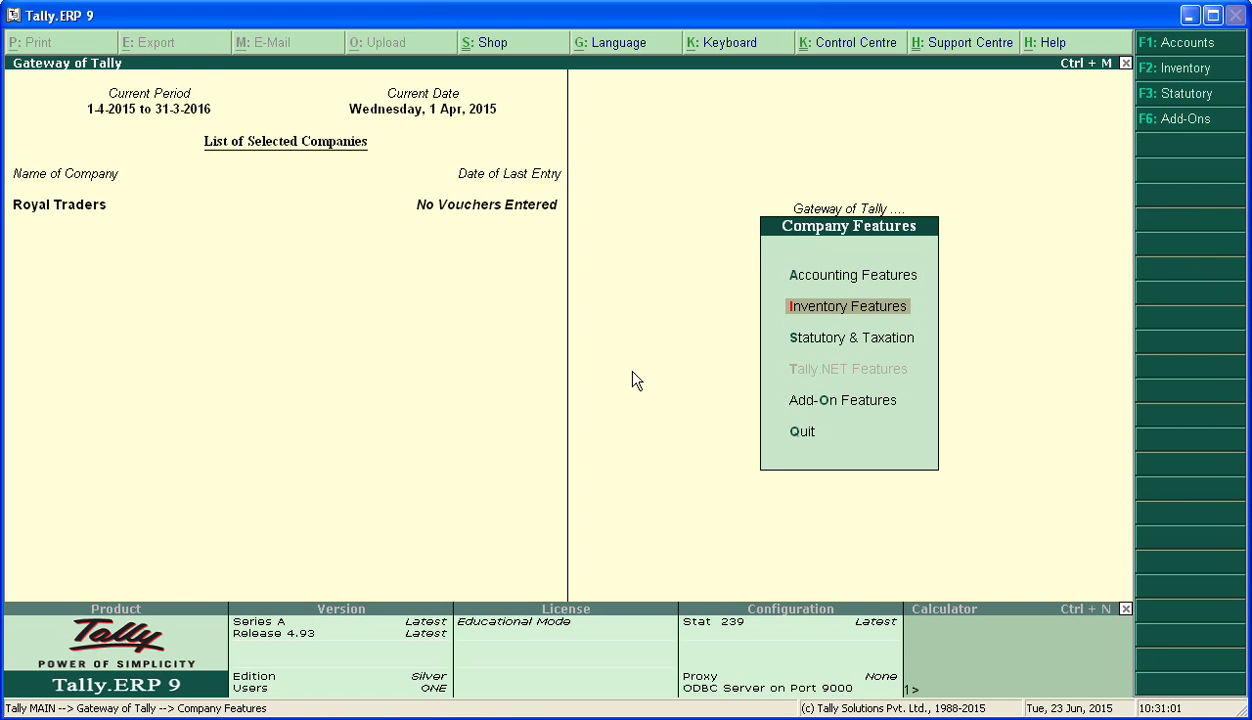
{"action": "key", "text": "Return"}
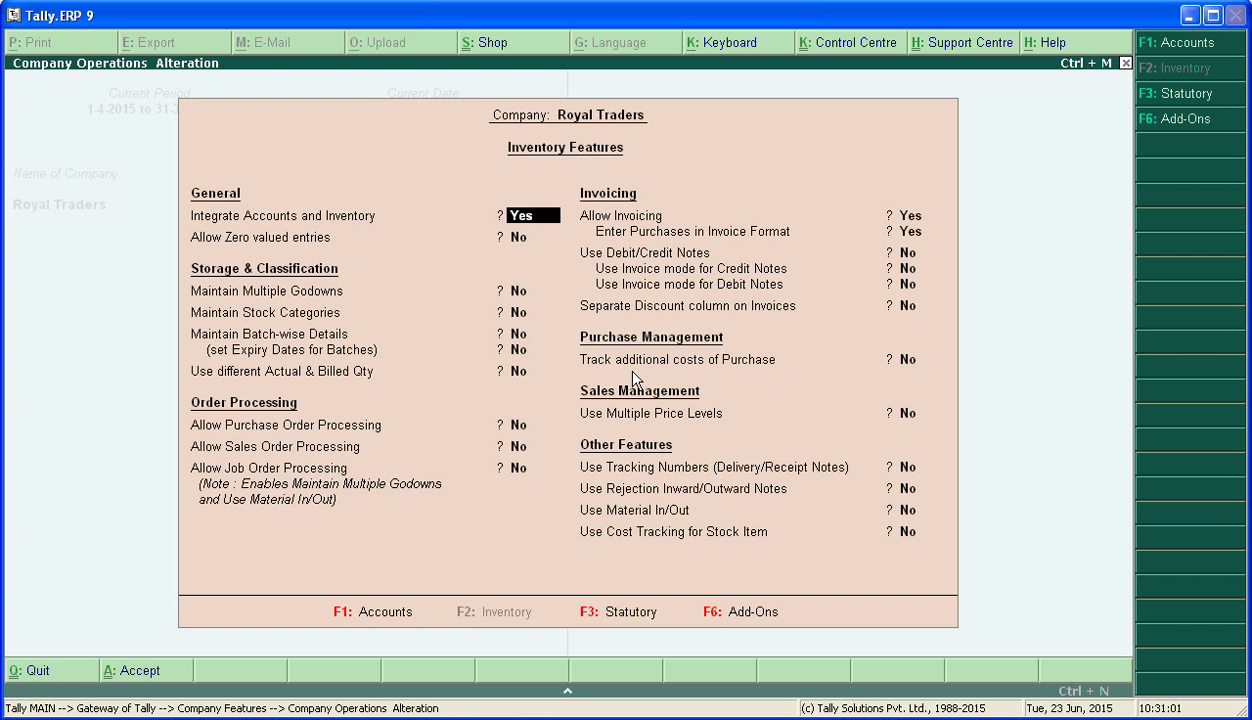
Set Separate Discount column on Invoices to Yes in the inventory features
{"action": "key", "text": "Return"}
{"action": "key", "text": "Return"}
{"action": "key", "text": "Return"}
{"action": "key", "text": "Return"}
{"action": "key", "text": "Return"}
{"action": "key", "text": "Return"}
{"action": "key", "text": "Return"}
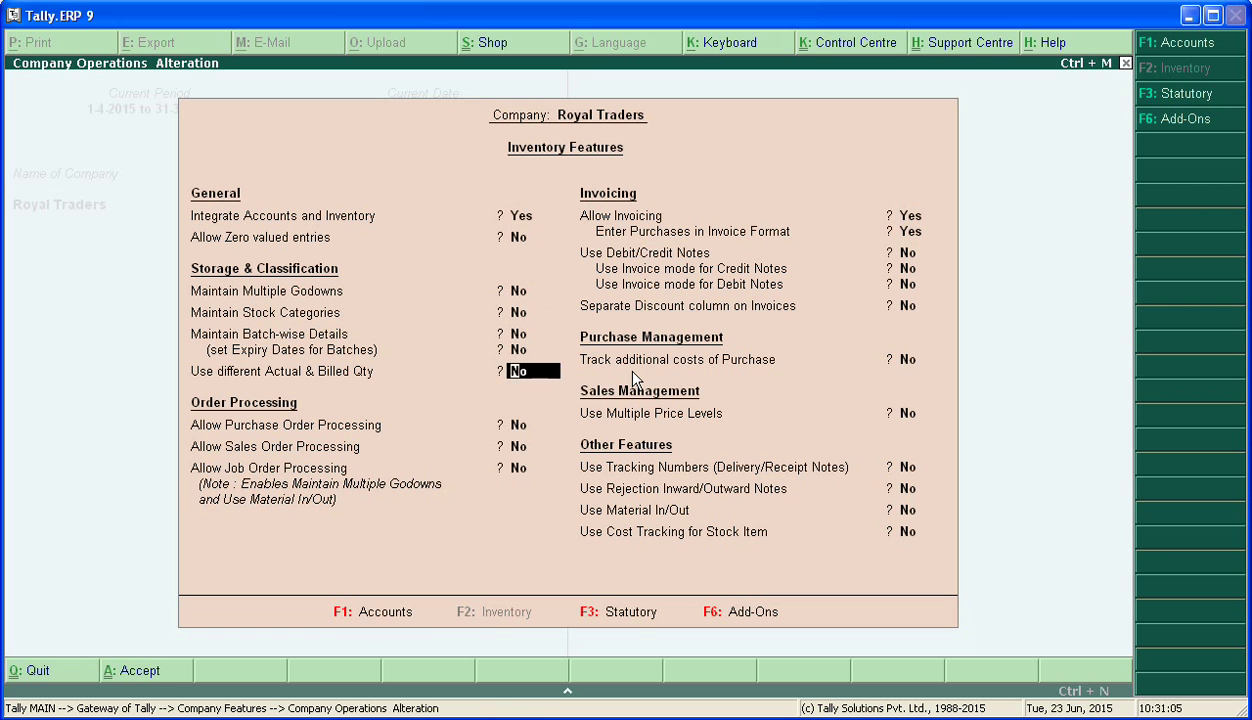
{"action": "key", "text": "Return"}
{"action": "key", "text": "Return"}
{"action": "key", "text": "Return"}
{"action": "key", "text": "Return"}
{"action": "key", "text": "Return"}
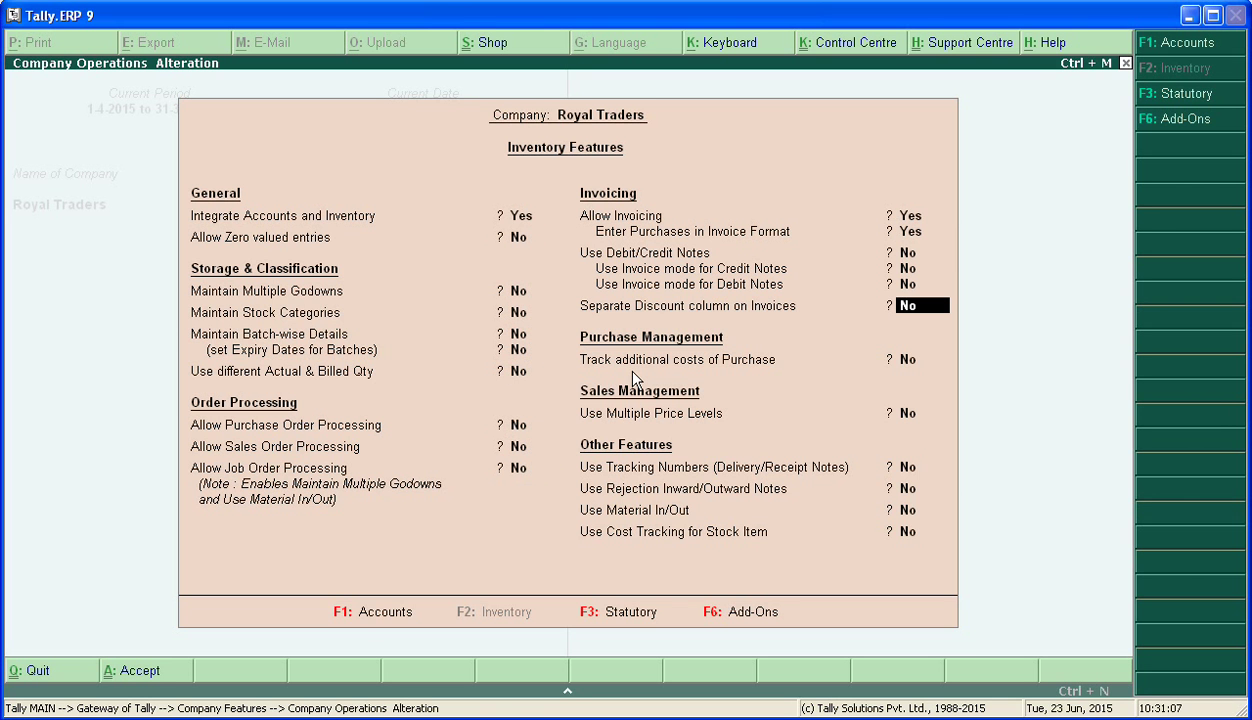
{"action": "type", "text": "y"}
{"action": "key", "text": "Return"}
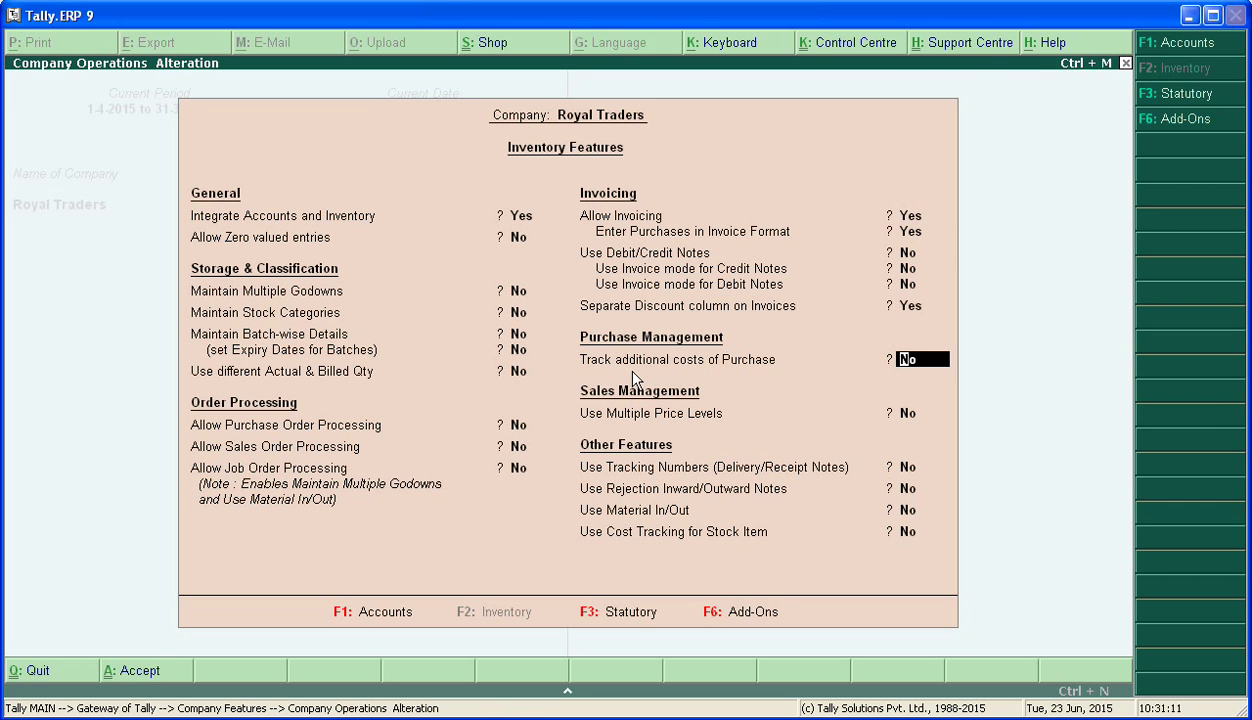
Set Use Multiple Price Levels to Yes and define the company price levels Wholesale and Retail
{"action": "key", "text": "Return"}
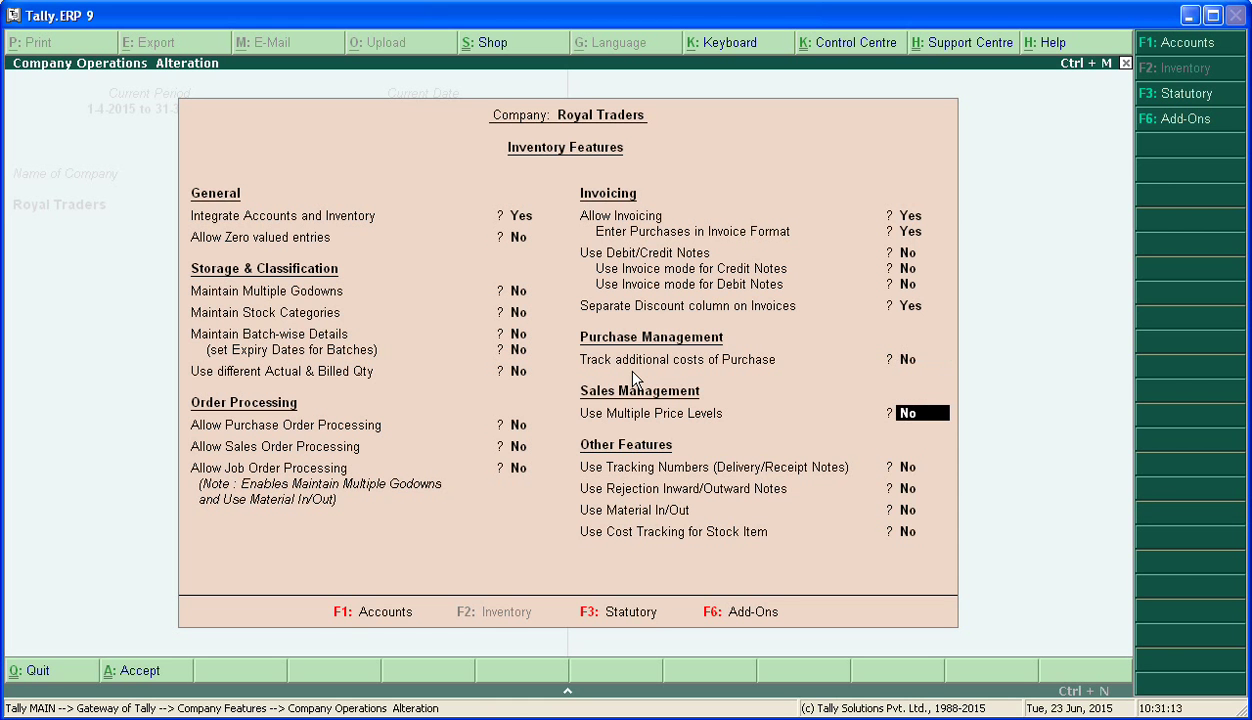
{"action": "type", "text": "y"}
{"action": "key", "text": "Return"}
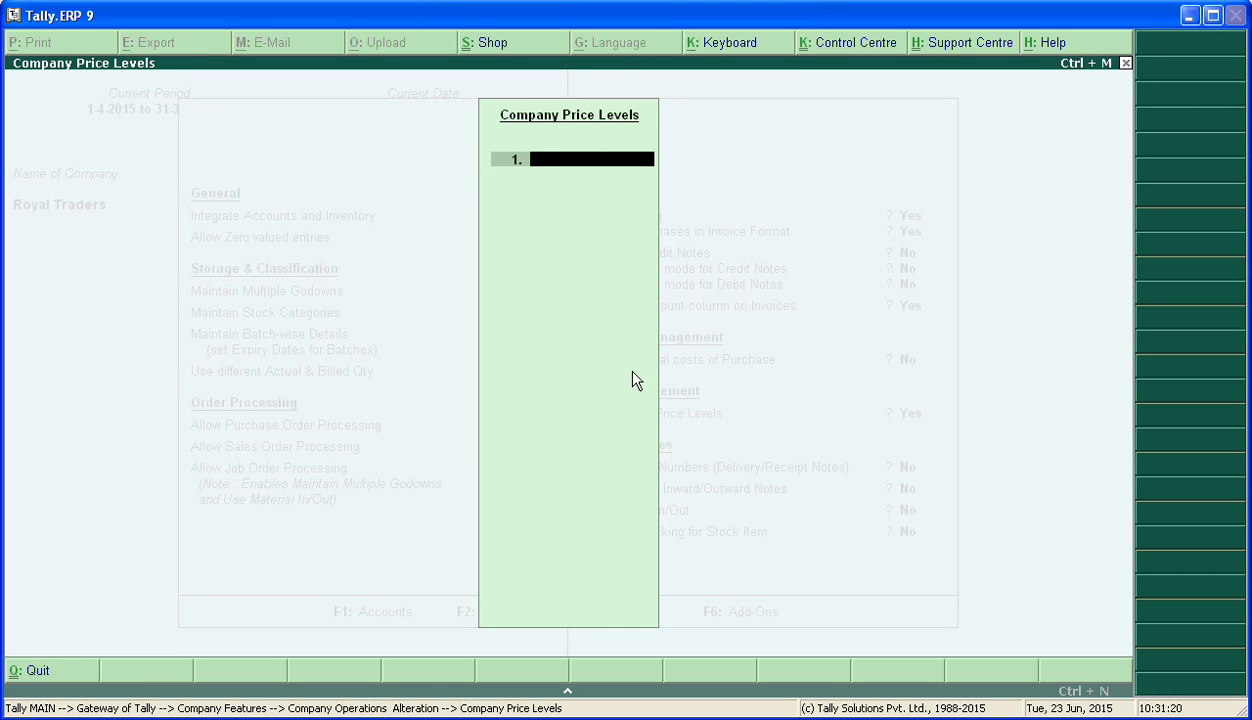
{"action": "type", "text": "W"}
{"action": "type", "text": "holesale"}
{"action": "key", "text": "Return"}
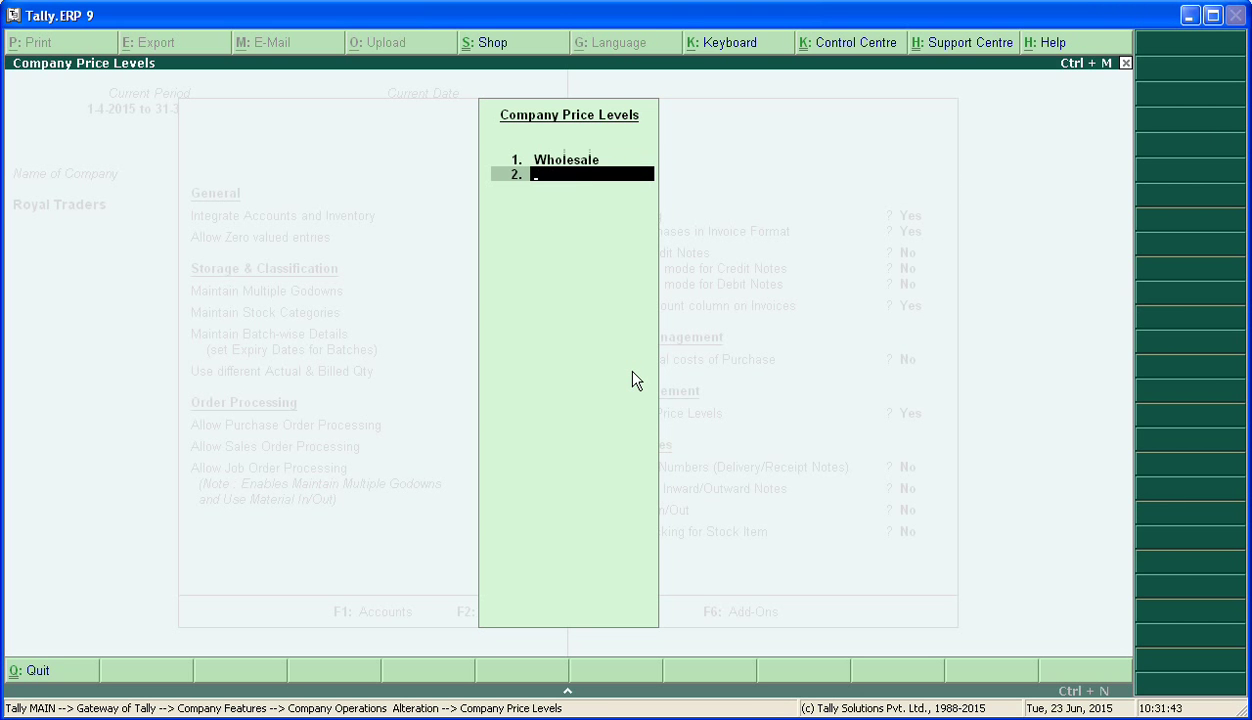
{"action": "type", "text": "Retail"}
{"action": "key", "text": "Return"}
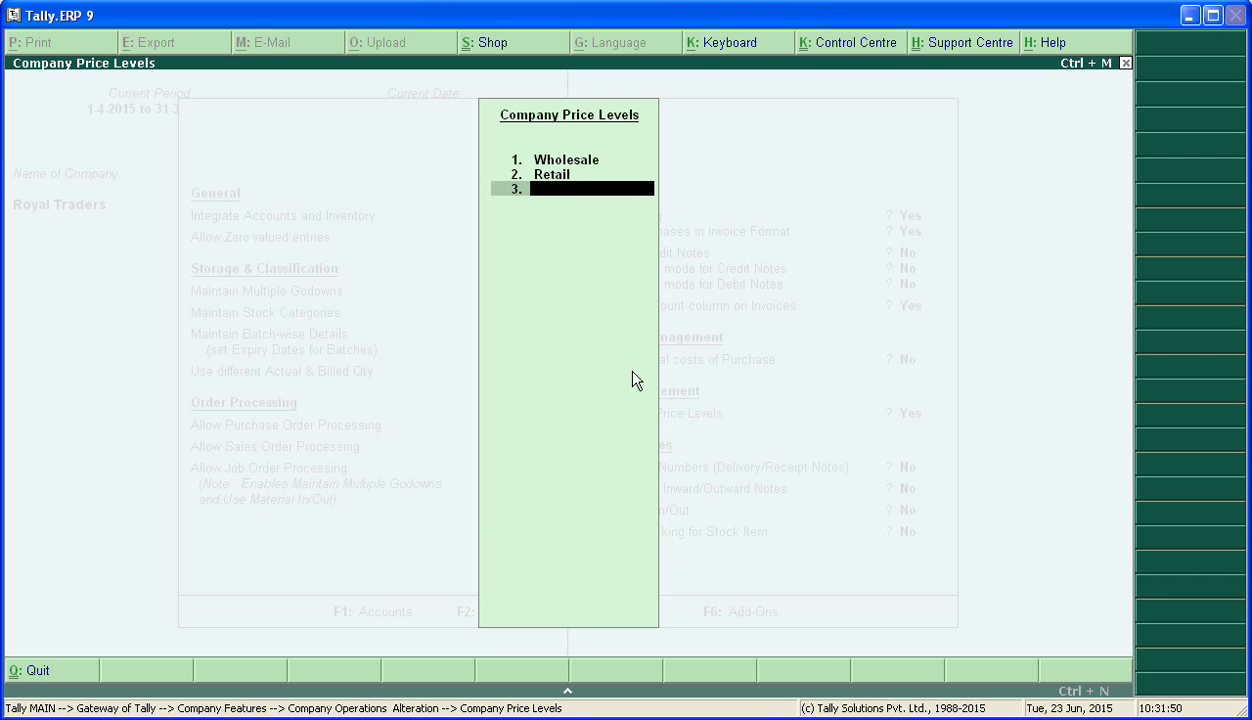
{"action": "key", "text": "Return"}
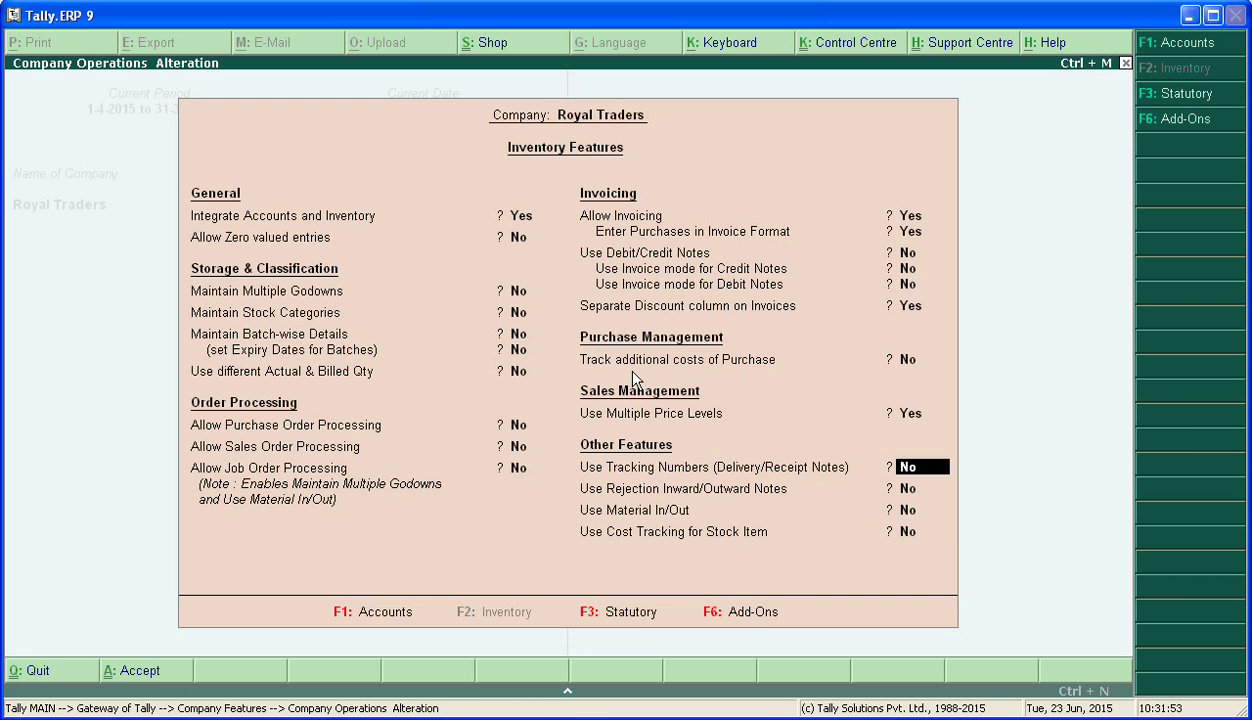
Accept the inventory features with the remaining options at their existing settings, and return to the Gateway of Tally
{"action": "key", "text": "Return"}
{"action": "key", "text": "Return"}
{"action": "key", "text": "Return"}
{"action": "key", "text": "Return"}
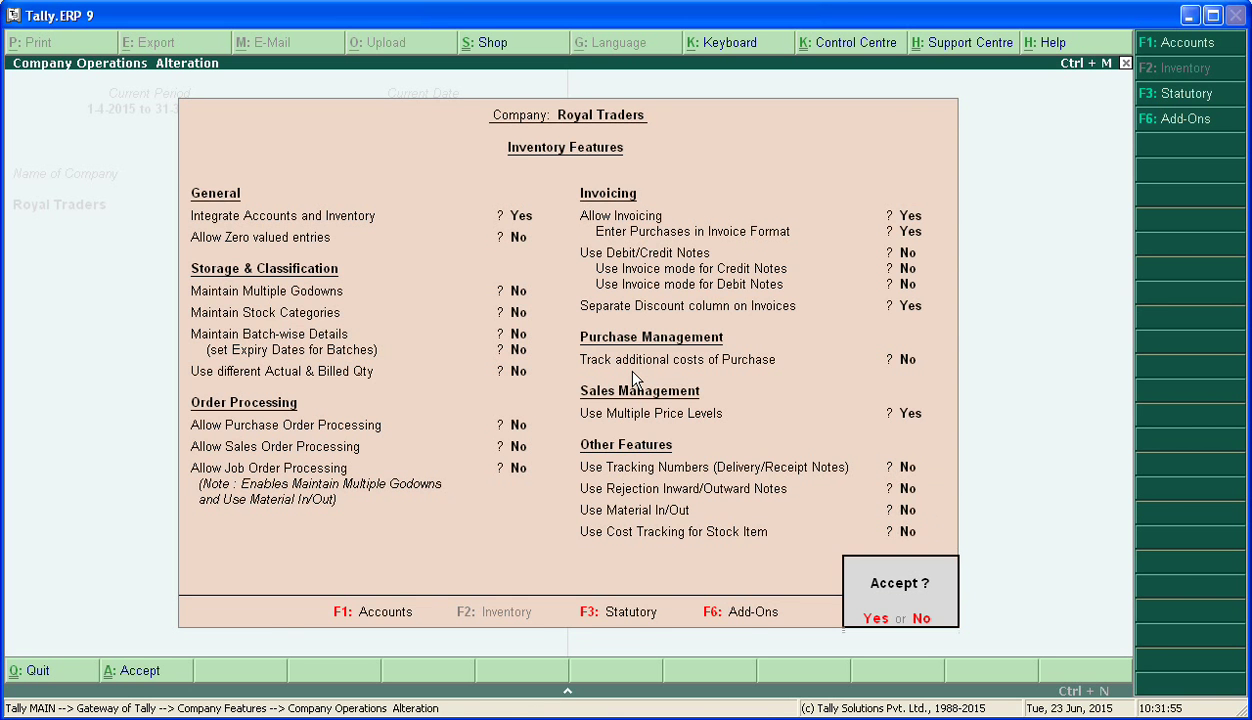
{"action": "key", "text": "Return"}
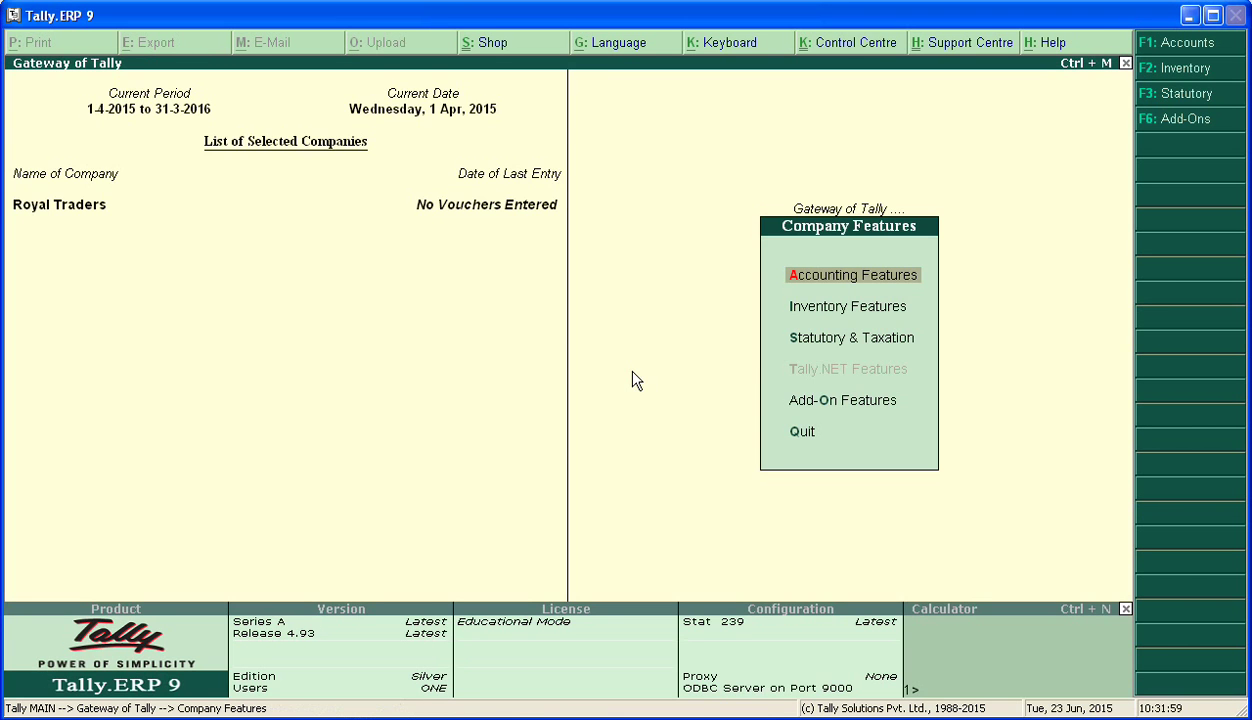
{"action": "key", "text": "Escape"}
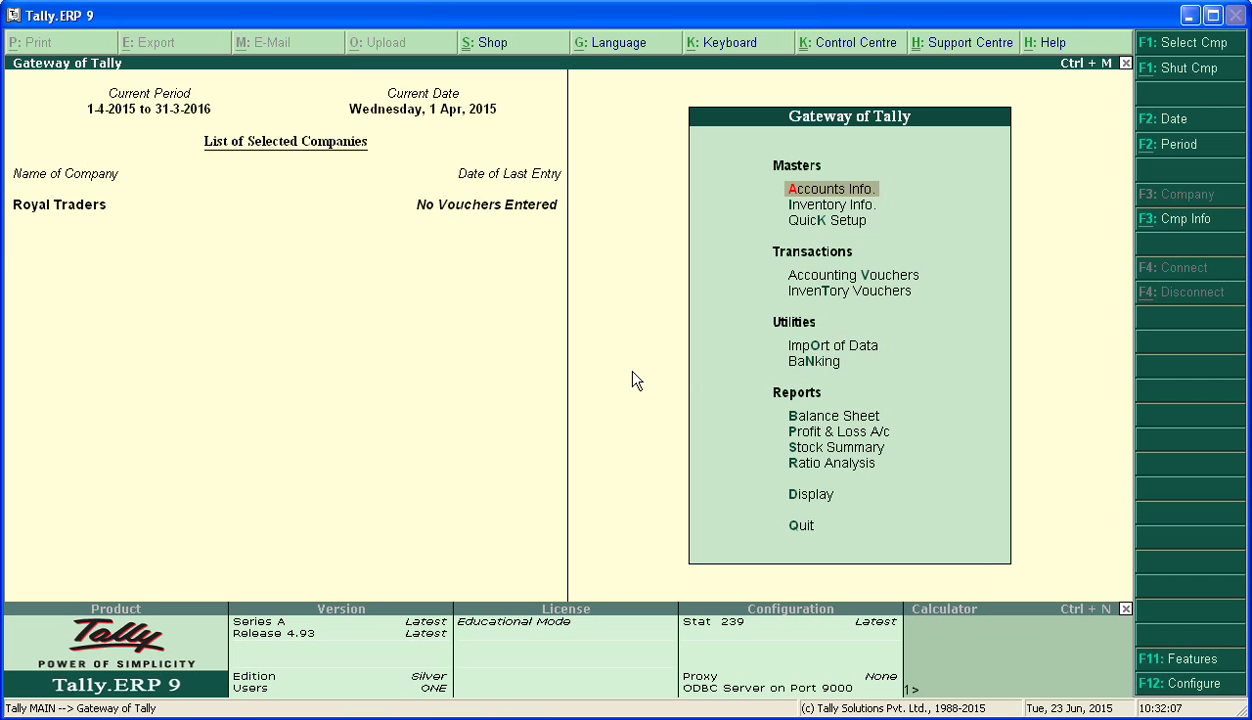
View the list of existing units of measure in the inventory masters
{"action": "key", "text": "Down"}
{"action": "key", "text": "Return"}
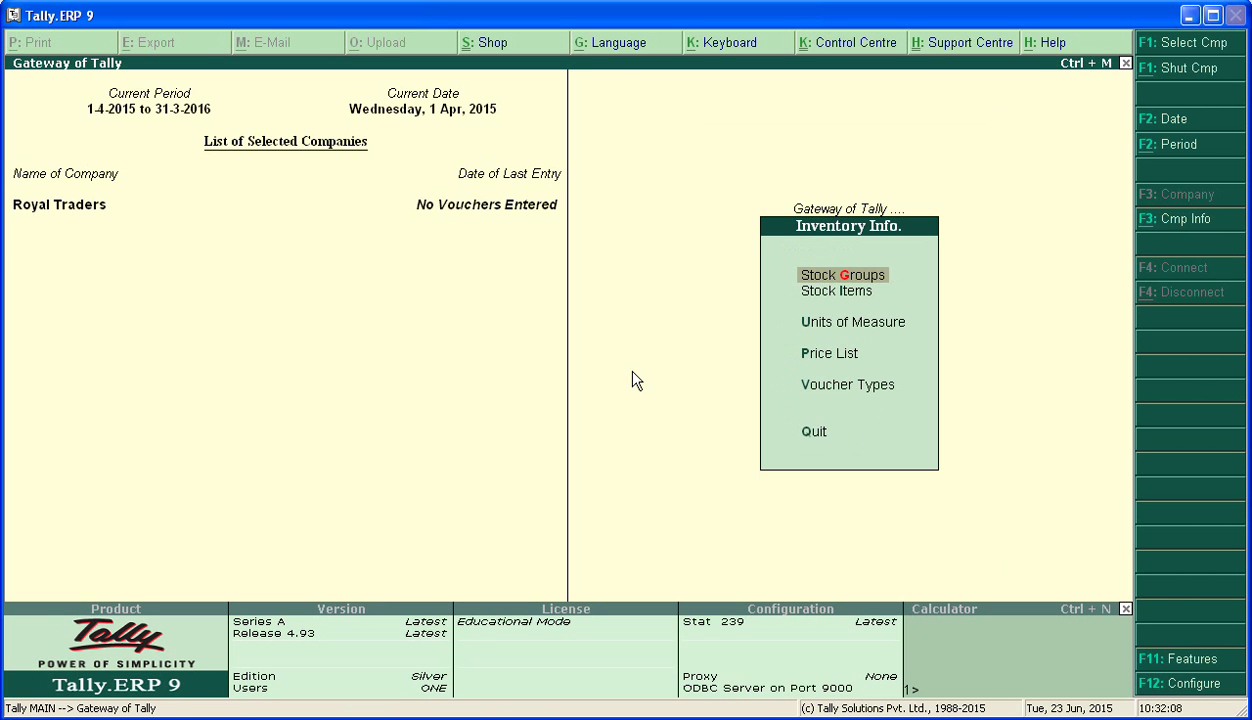
{"action": "key", "text": "Down"}
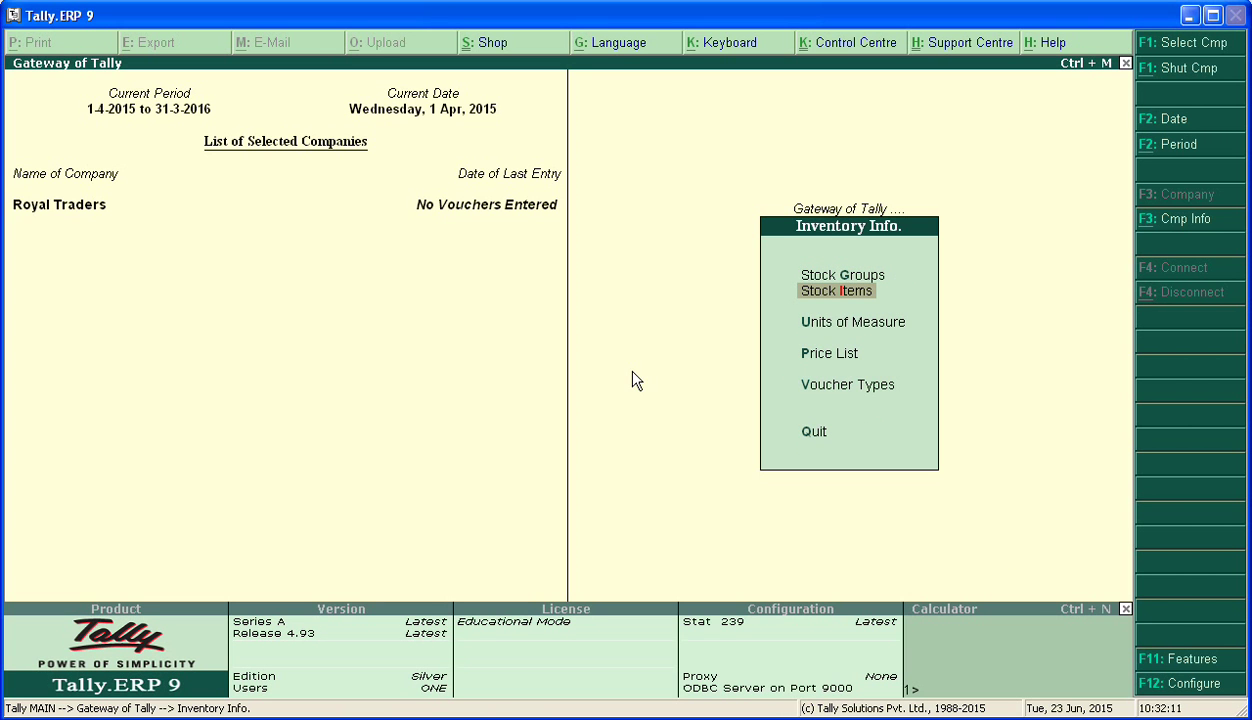
{"action": "key", "text": "Down"}
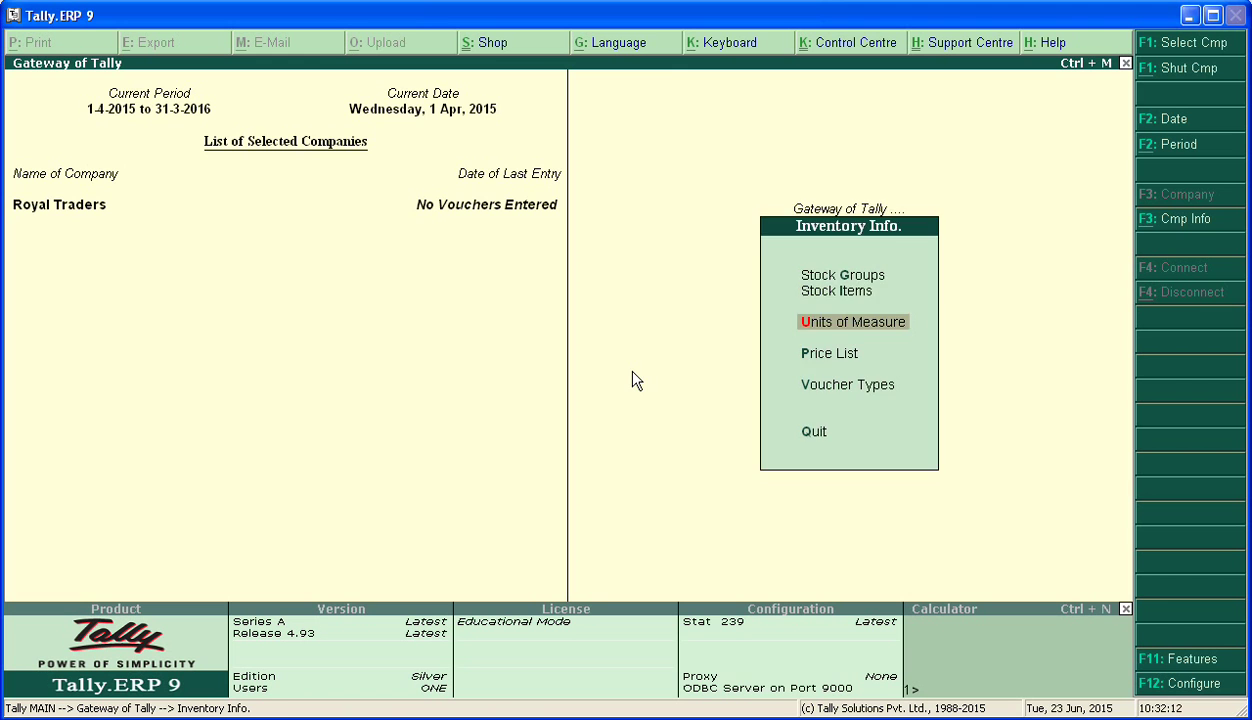
{"action": "key", "text": "Return"}
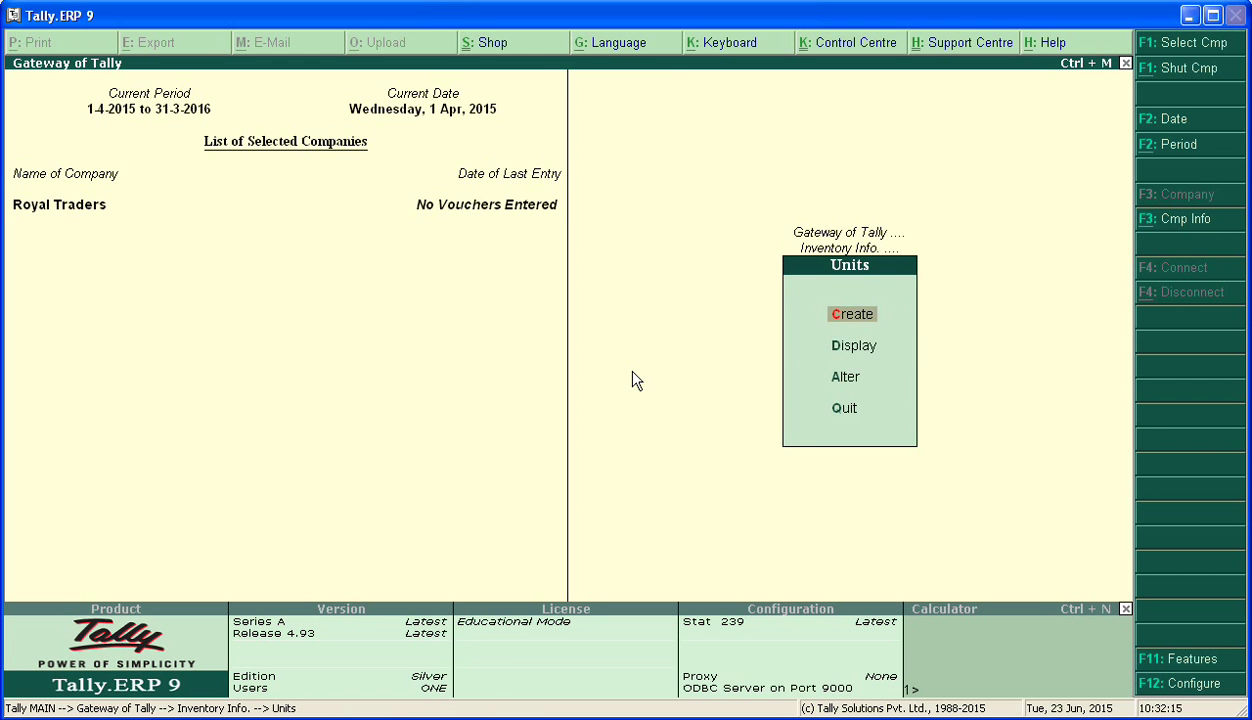
{"action": "key", "text": "Down"}
{"action": "key", "text": "Return"}
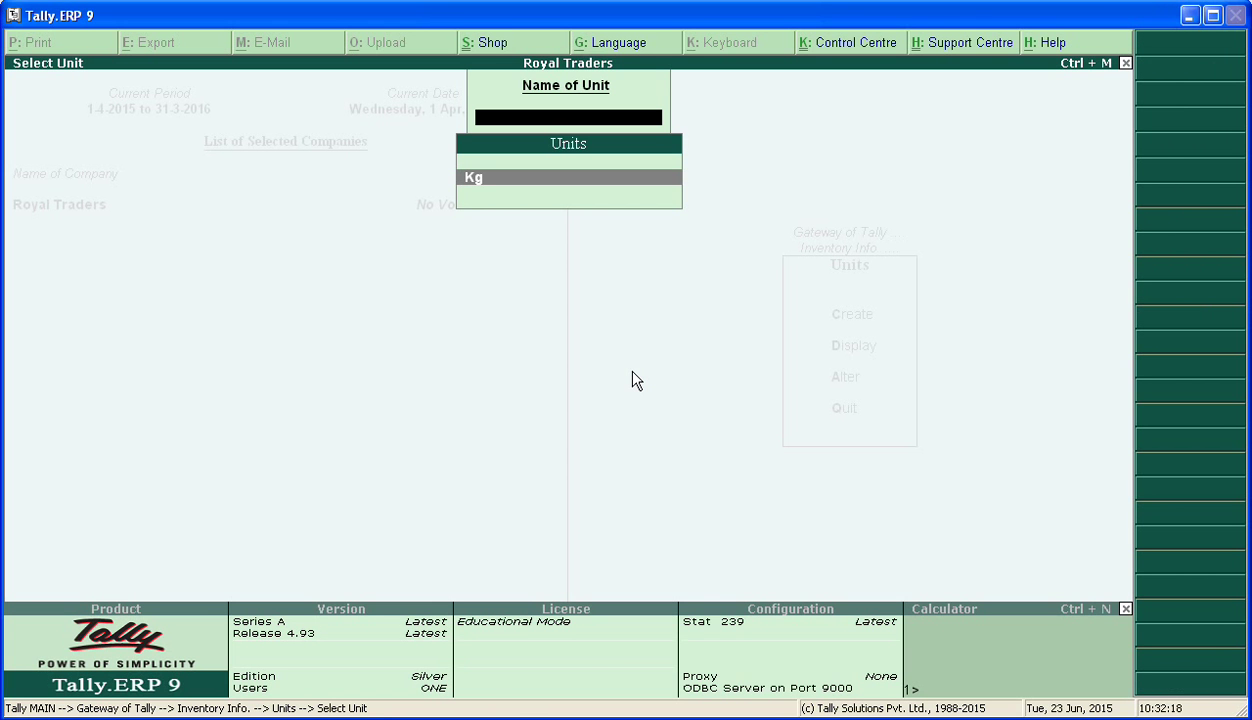
{"action": "key", "text": "Escape"}
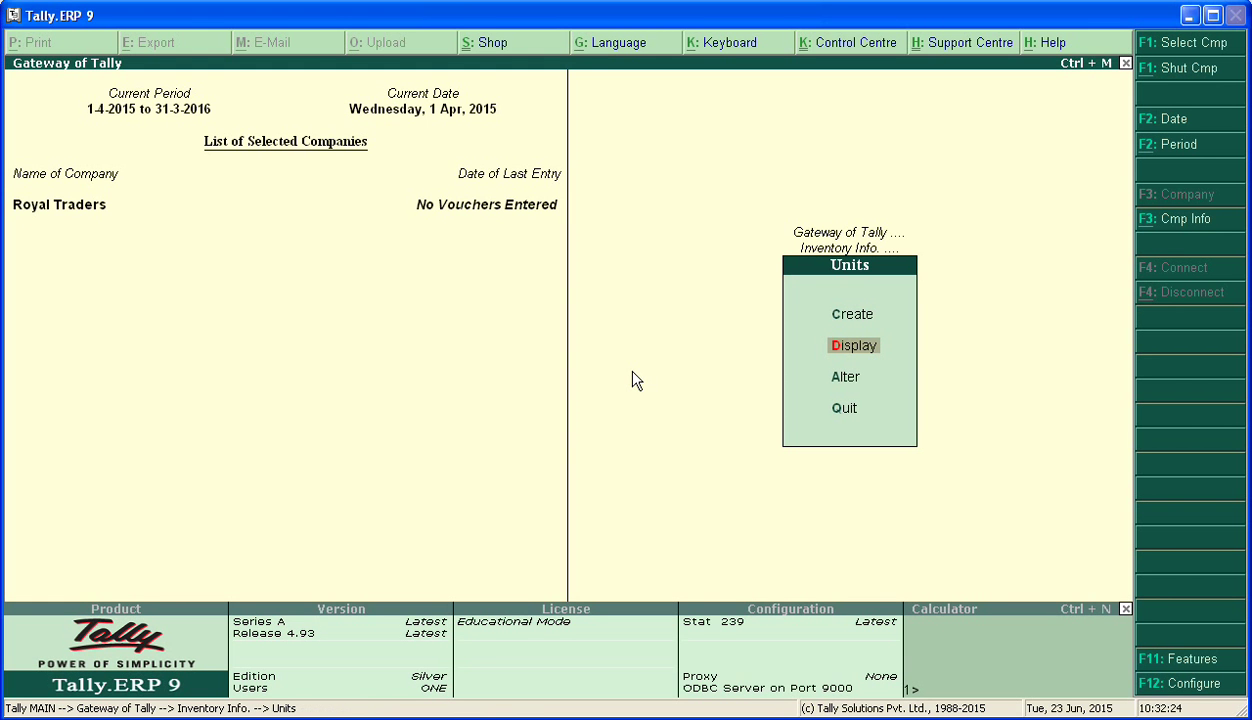
{"action": "key", "text": "Escape"}
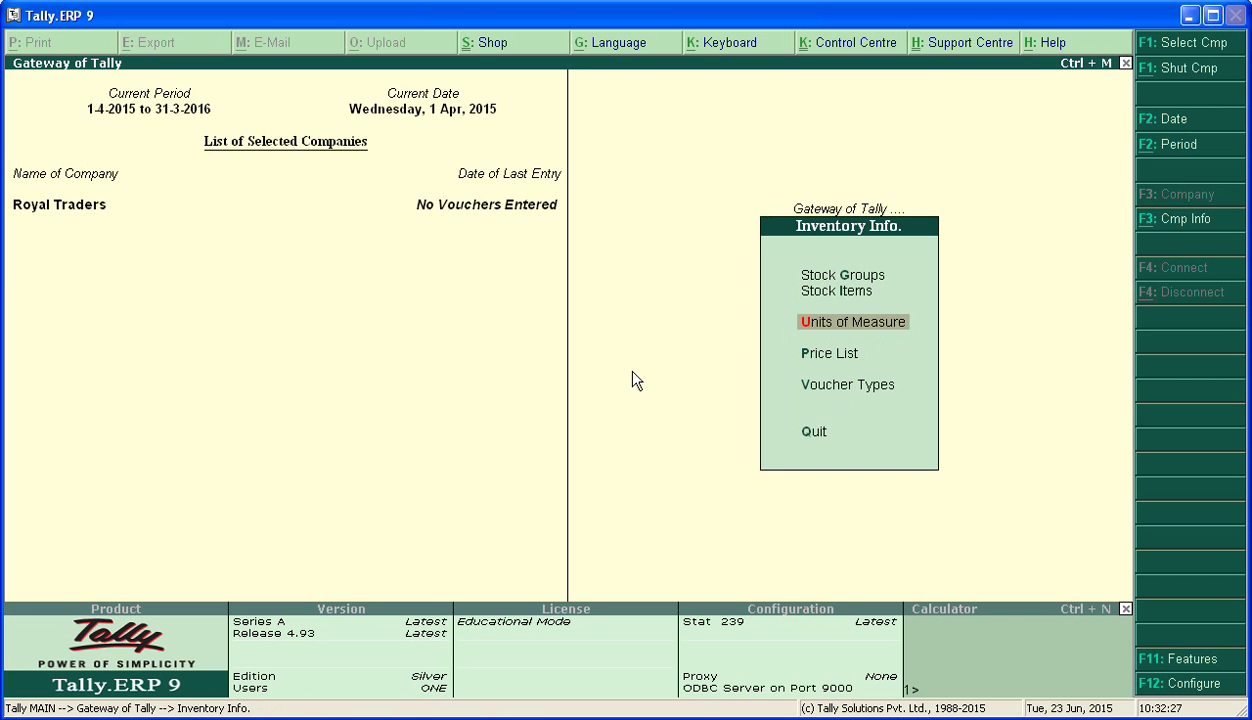
Begin a single stock item and page back to examine the previously created stock item's record
{"action": "key", "text": "Up"}
{"action": "key", "text": "Return"}
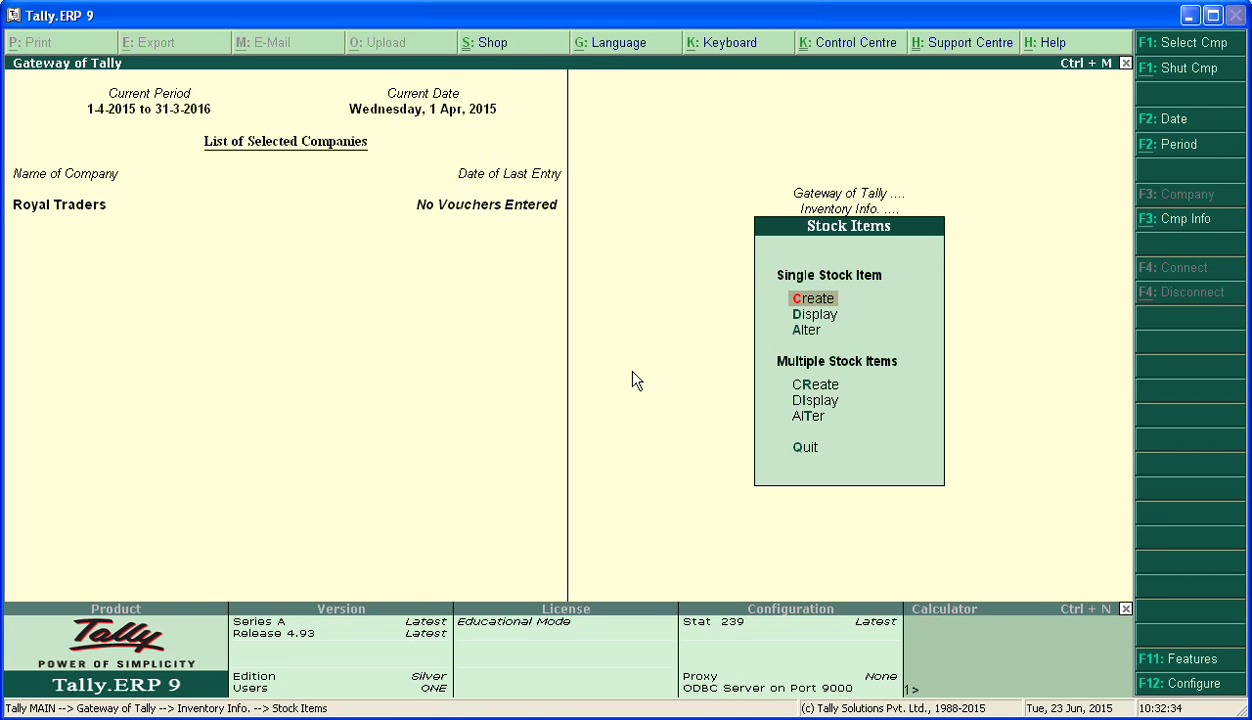
{"action": "key", "text": "Return"}
{"action": "key", "text": "Return"}
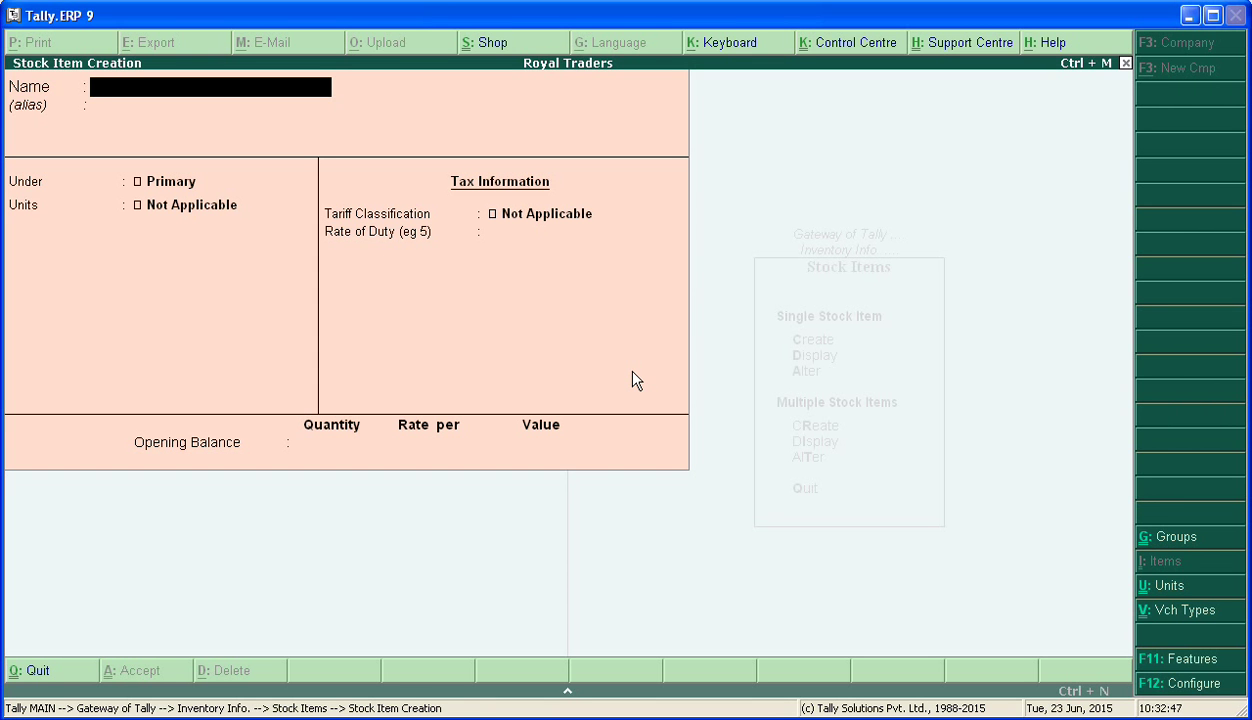
{"action": "key", "text": "Page_Up"}
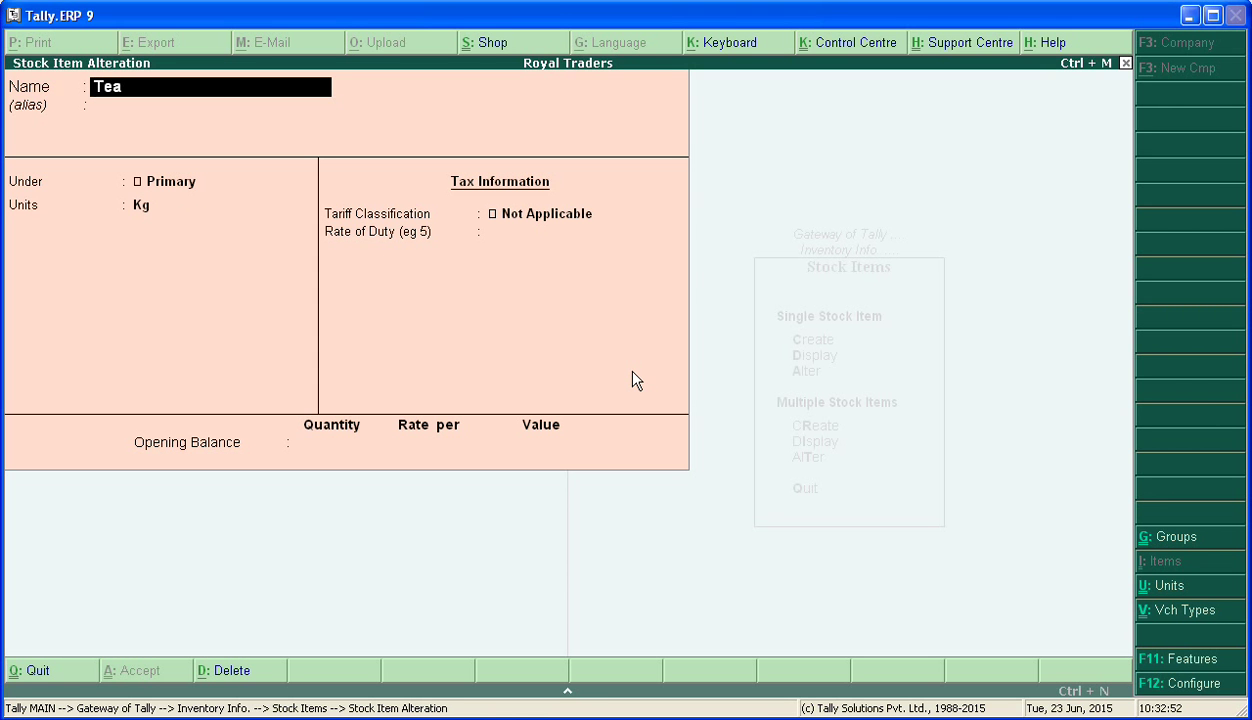
{"action": "type", "text": "Sugar"}
{"action": "key", "text": "BackSpace"}
{"action": "key", "text": "Escape"}
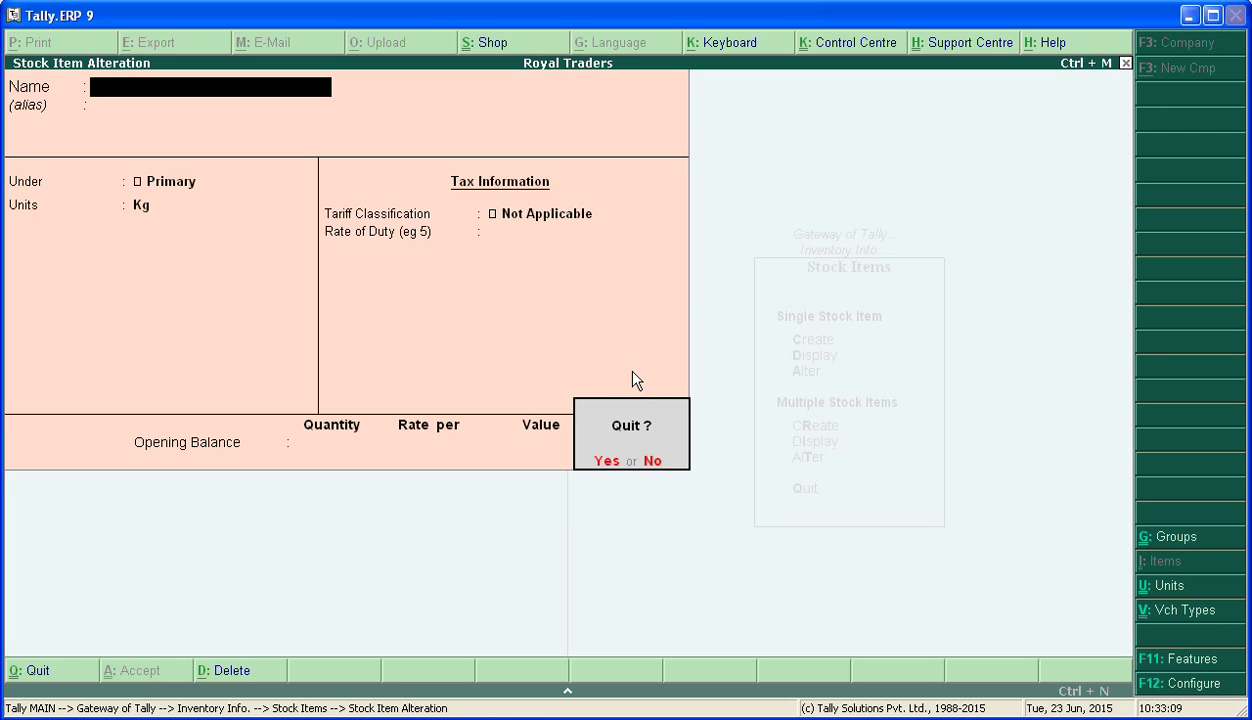
{"action": "key", "text": "n"}
{"action": "key", "text": "c"}
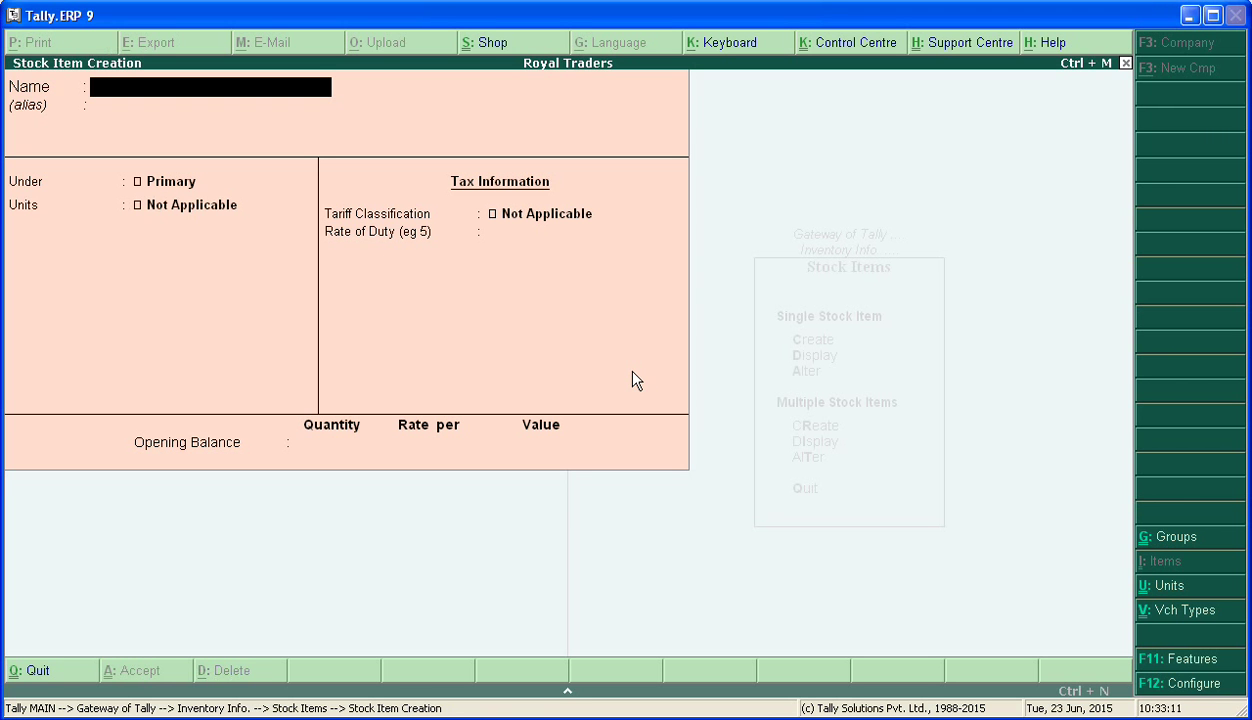
{"action": "key", "text": "Escape"}
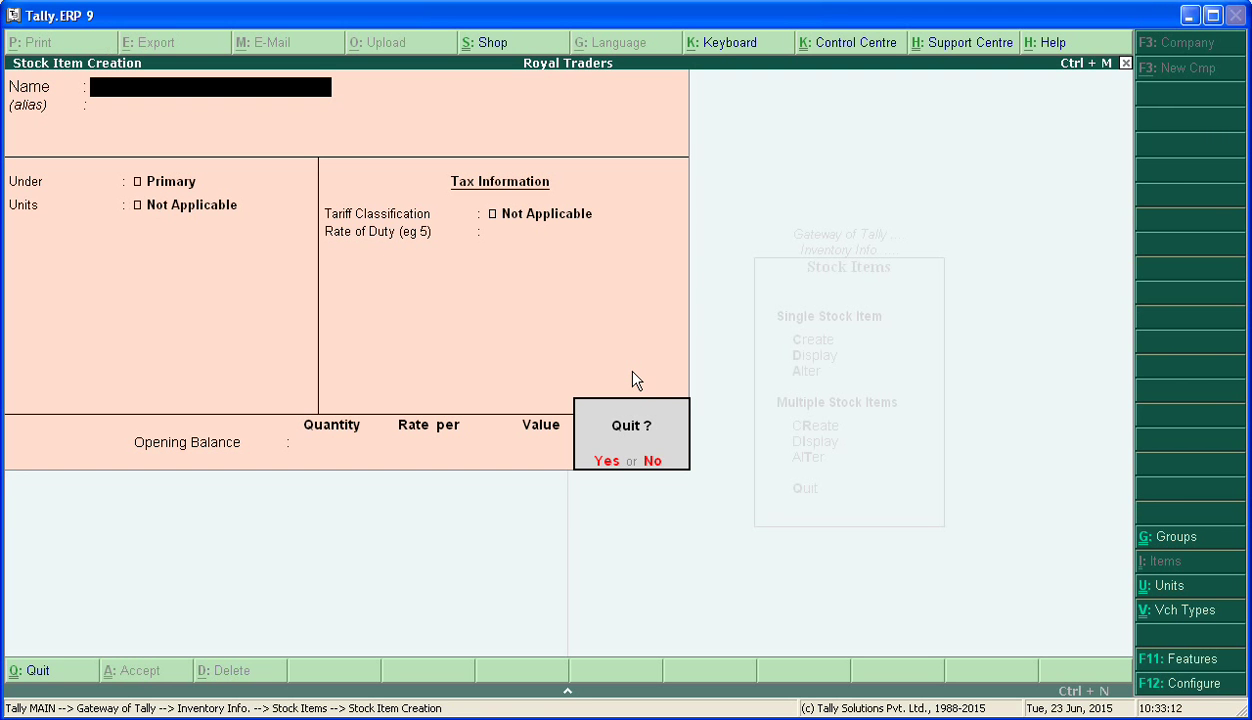
{"action": "key", "text": "n"}
{"action": "key", "text": "ctrl+q"}
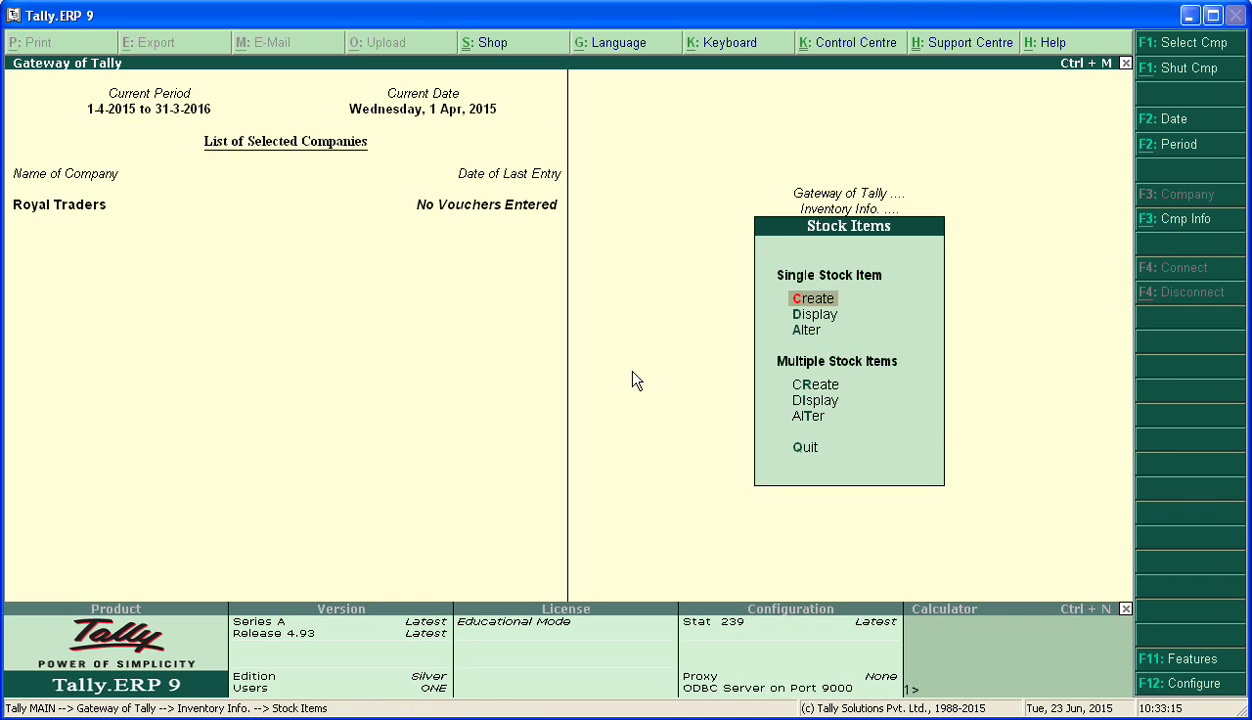
{"action": "key", "text": "Escape"}
{"action": "key", "text": "Escape"}
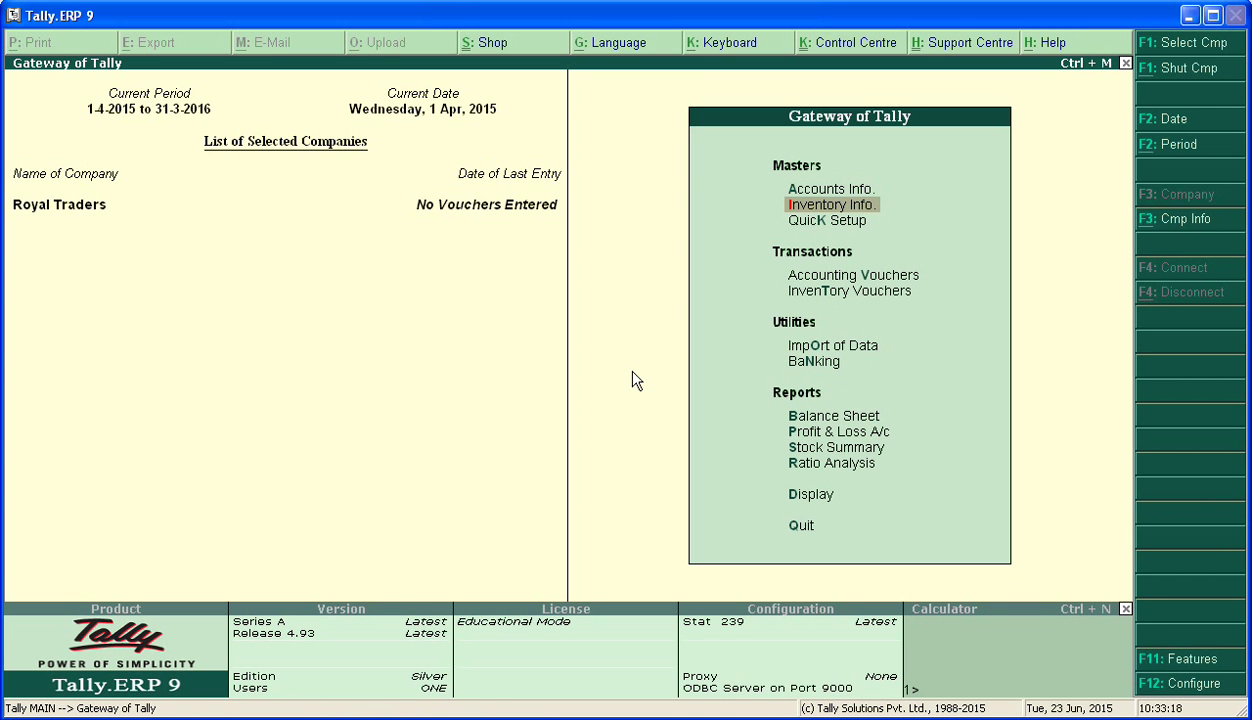
Open the price list for All Items at the Retail price level, applicable from 1-Apr-2015
{"action": "key", "text": "Up"}
{"action": "key", "text": "Down"}
{"action": "key", "text": "Return"}
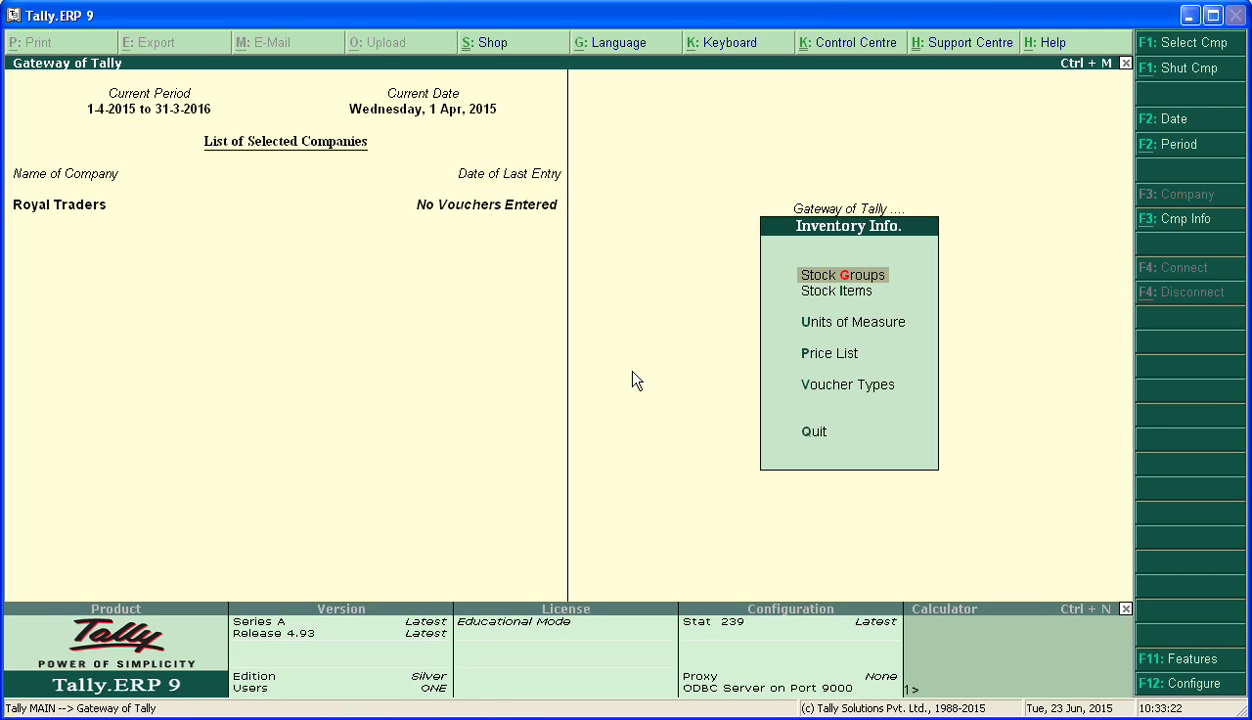
{"action": "key", "text": "Down"}
{"action": "key", "text": "Down"}
{"action": "key", "text": "Down"}
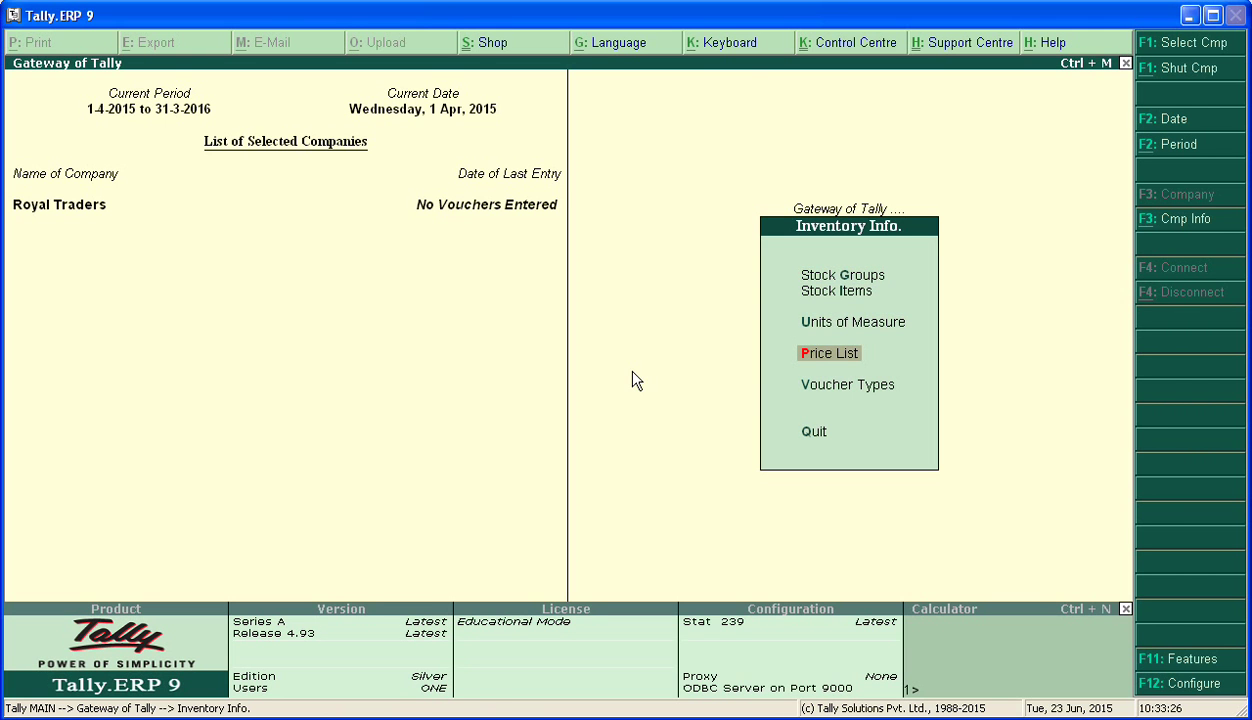
{"action": "key", "text": "Return"}
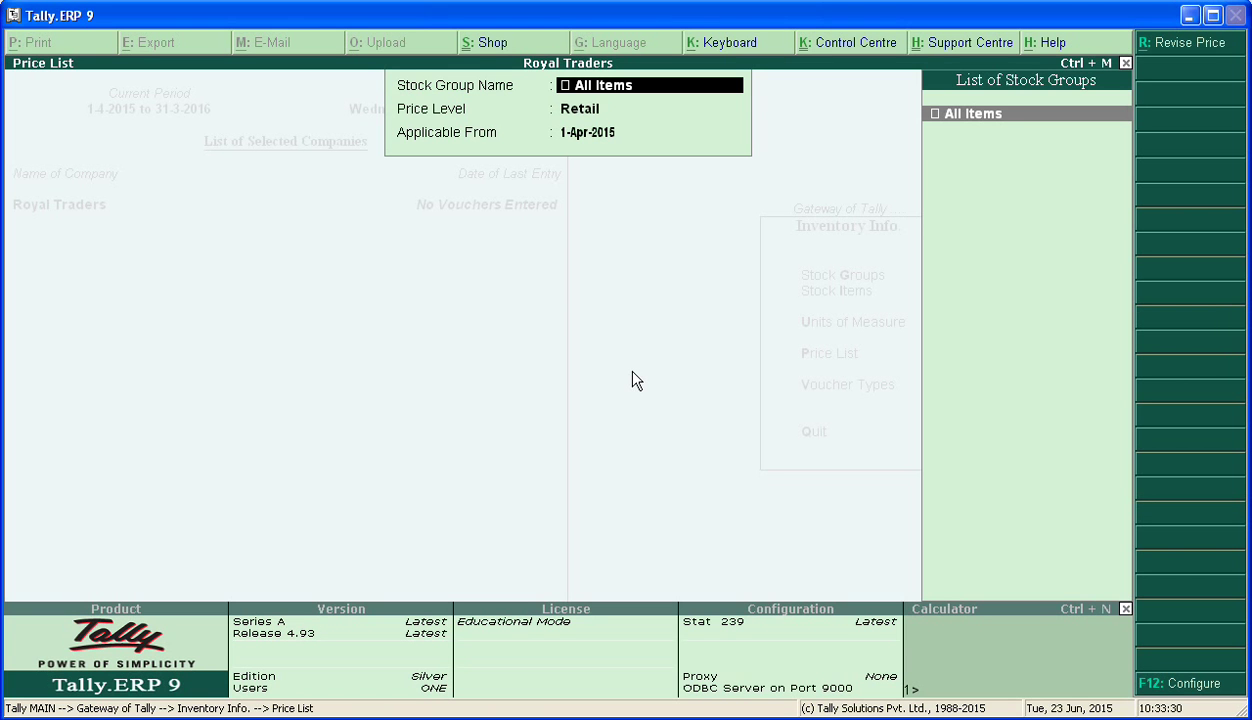
{"action": "key", "text": "Return"}
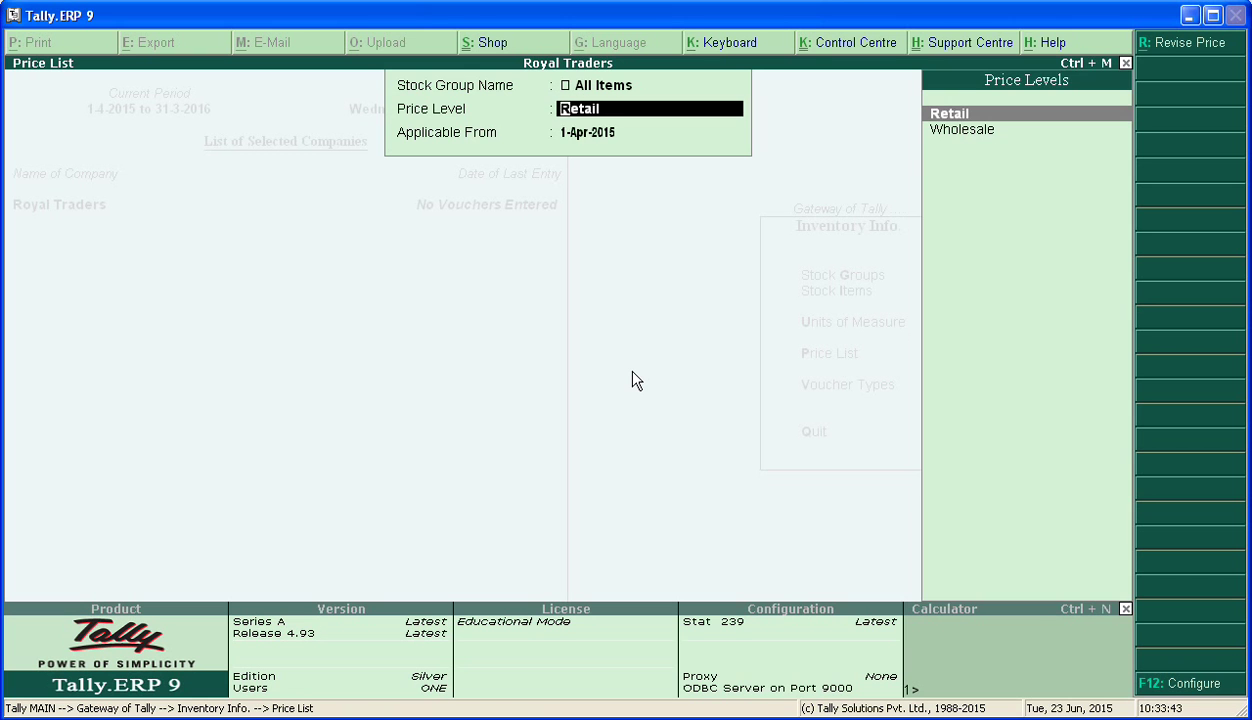
{"action": "key", "text": "Return"}
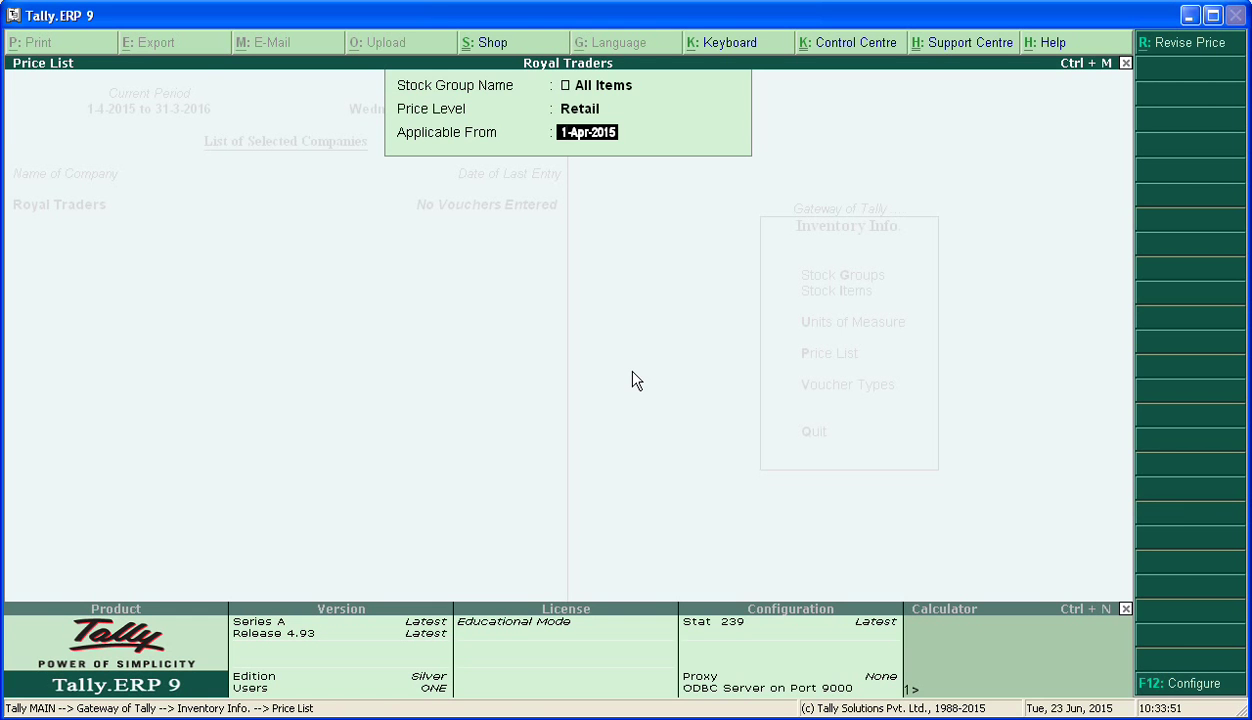
{"action": "key", "text": "Return"}
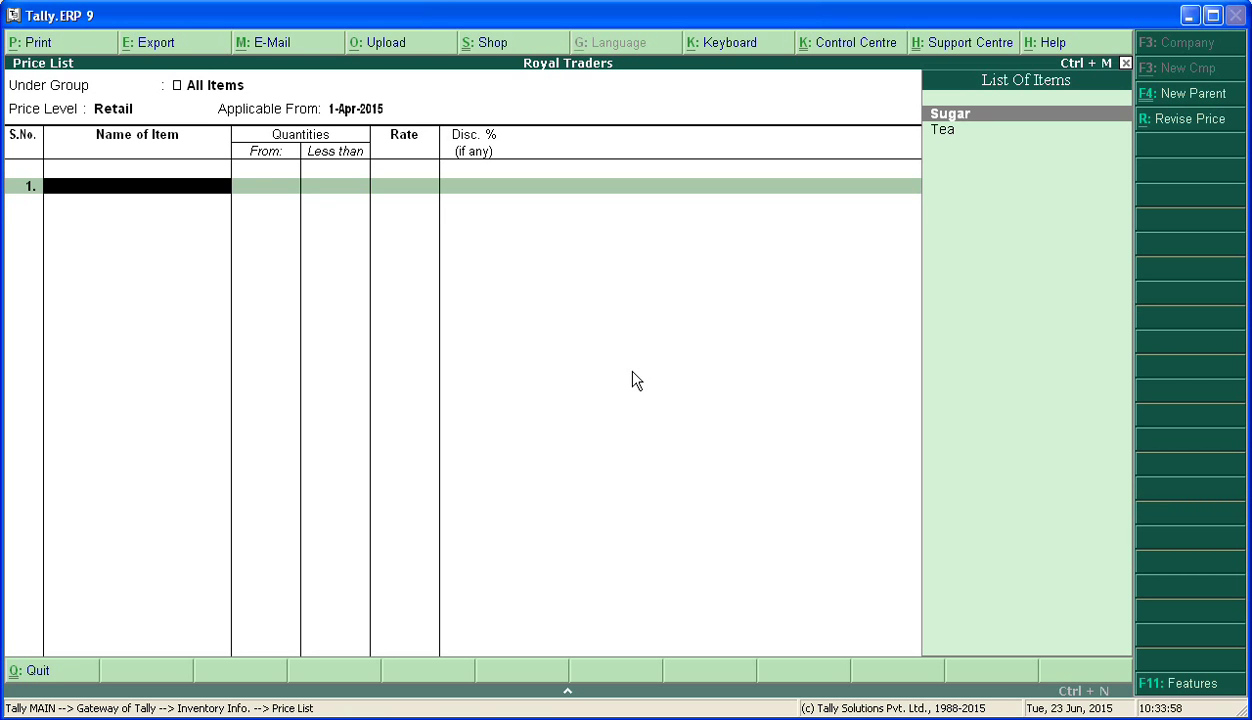
Add Sugar to the price list with a slab for less than 100 Kg at 30.00/Kg and 2.5% discount
{"action": "key", "text": "Return"}
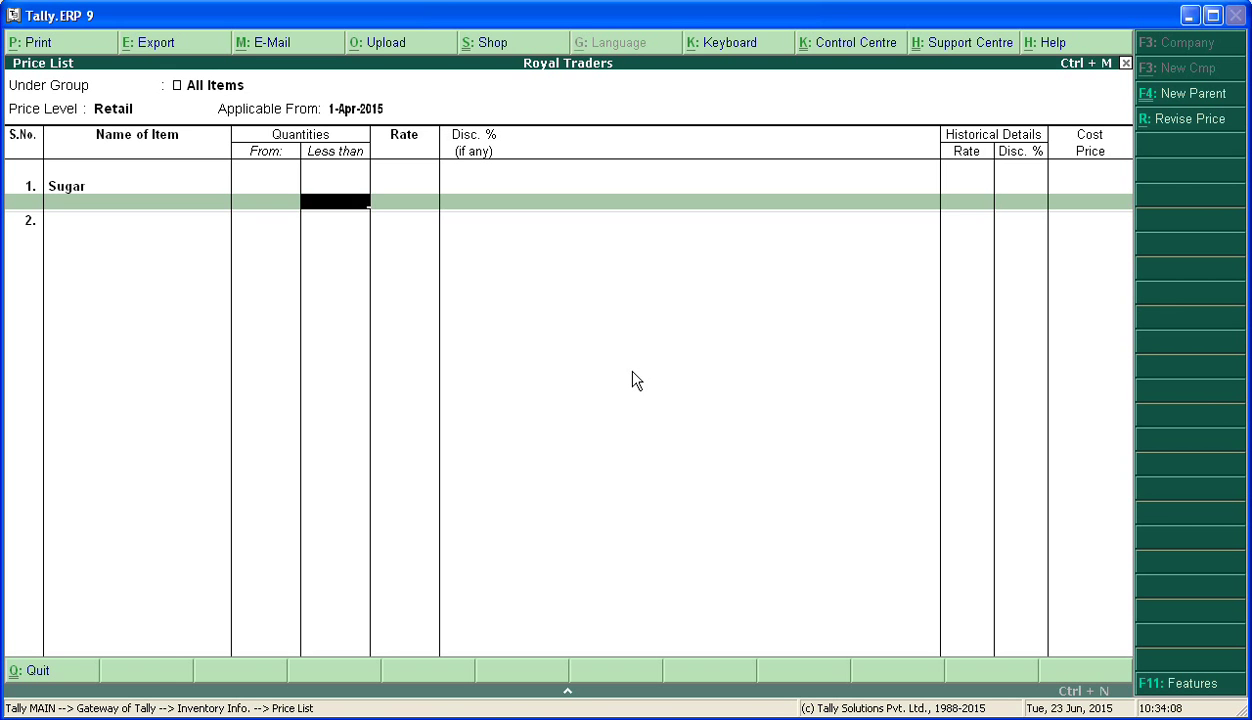
{"action": "type", "text": "100"}
{"action": "key", "text": "Return"}
{"action": "type", "text": "30"}
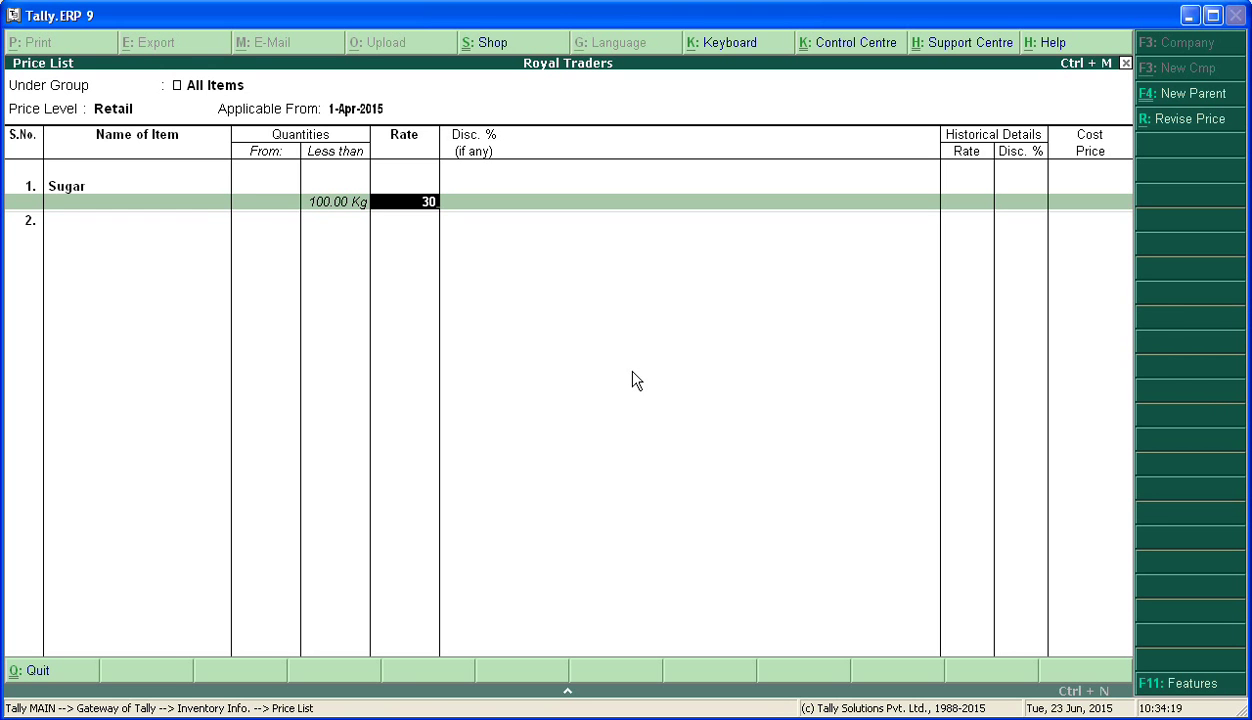
{"action": "key", "text": "Return"}
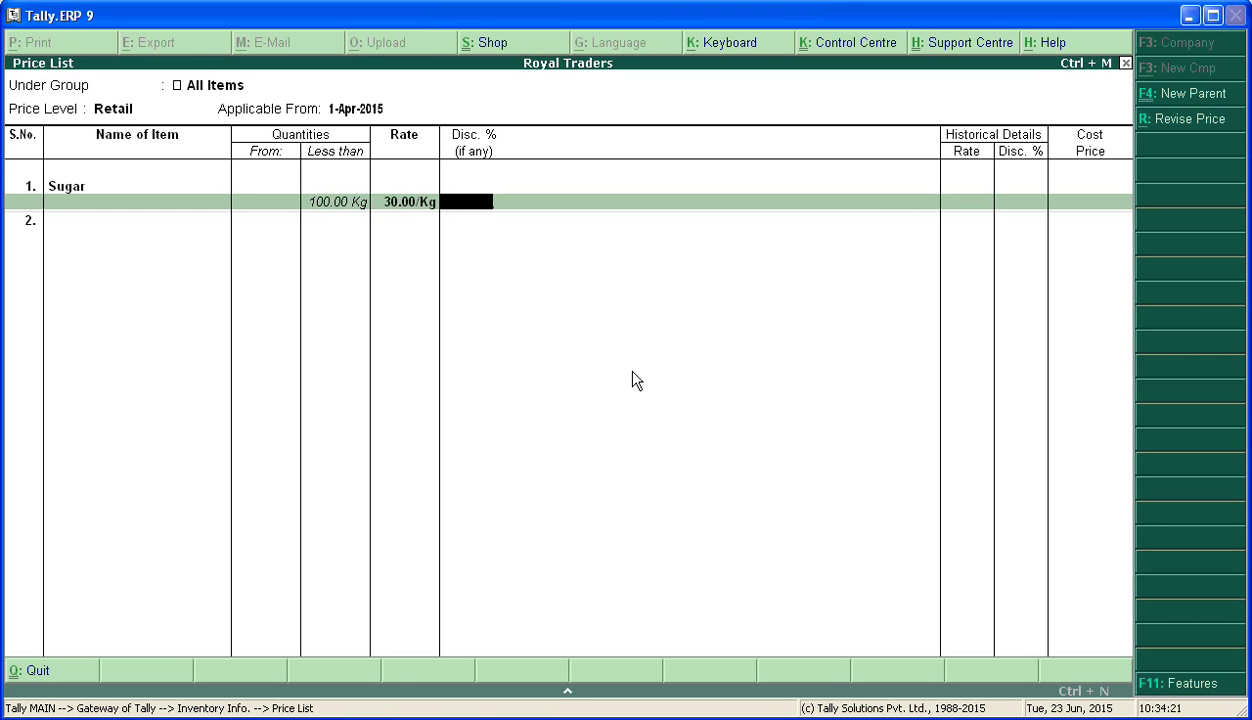
{"action": "type", "text": "2.5"}
{"action": "key", "text": "Return"}
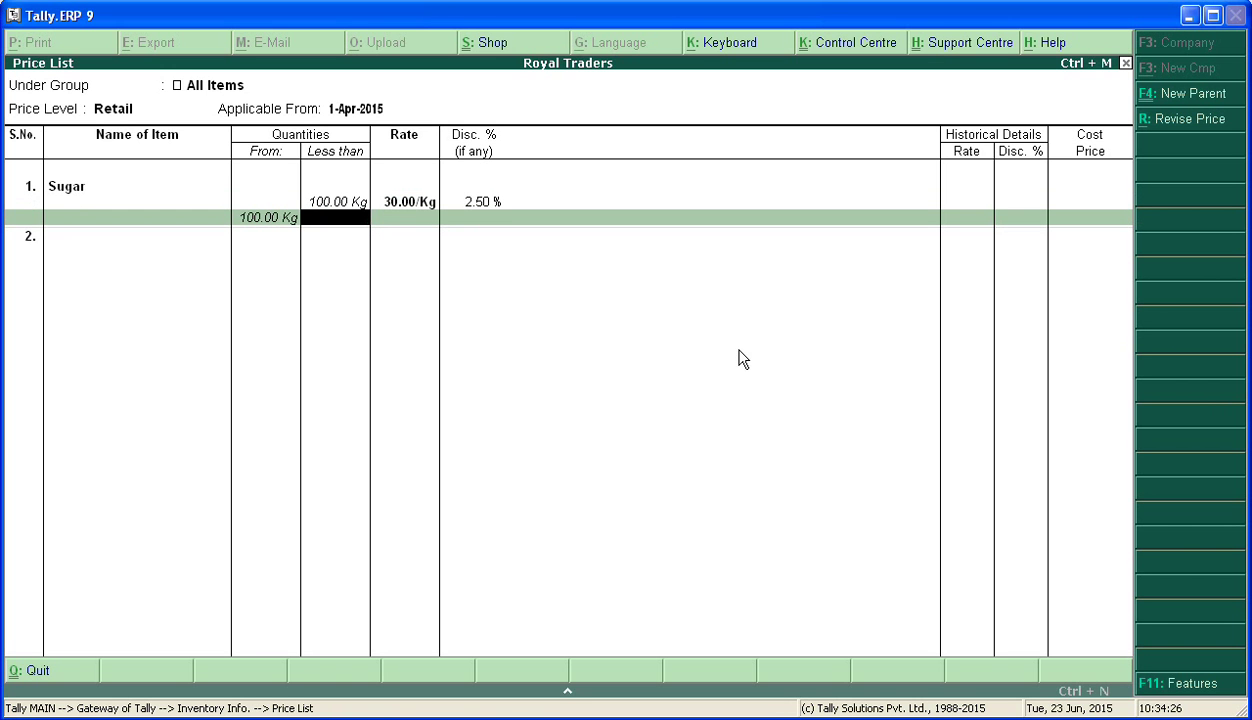
Add Sugar's slab from 100 Kg to less than 250 Kg at 30.00/Kg with 3.5% discount
{"action": "type", "text": "250"}
{"action": "key", "text": "Return"}
{"action": "type", "text": "30"}
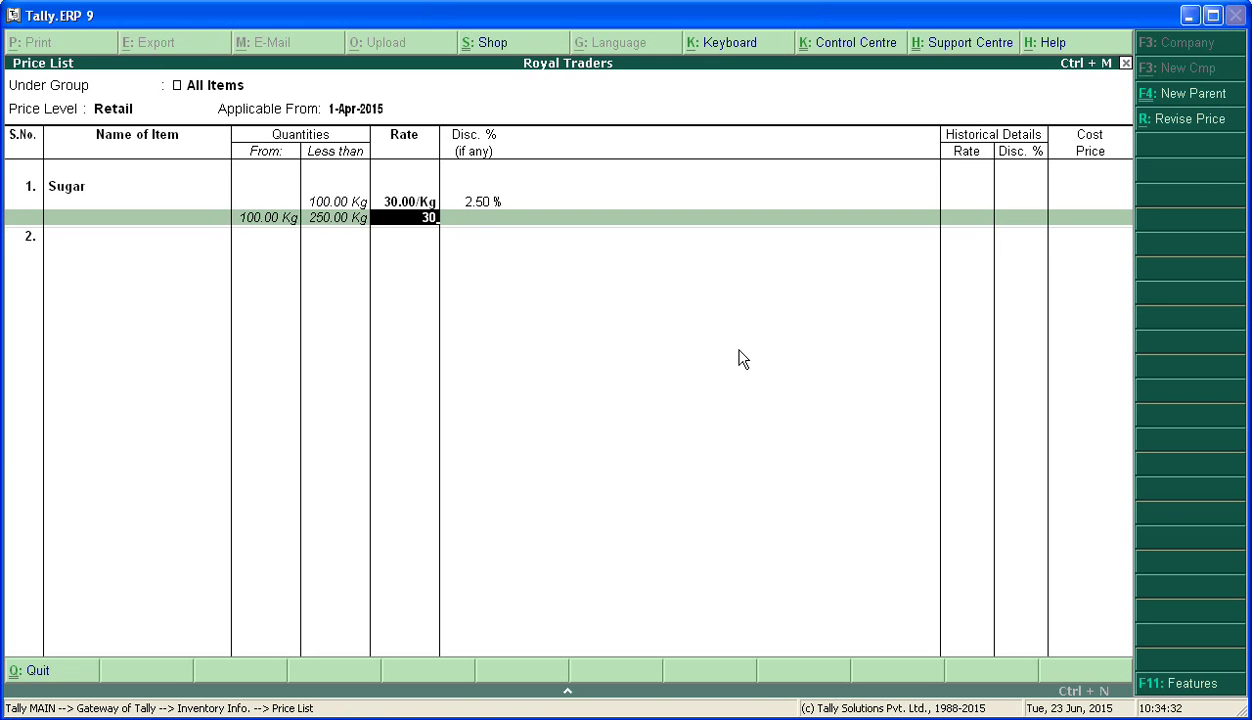
{"action": "key", "text": "Return"}
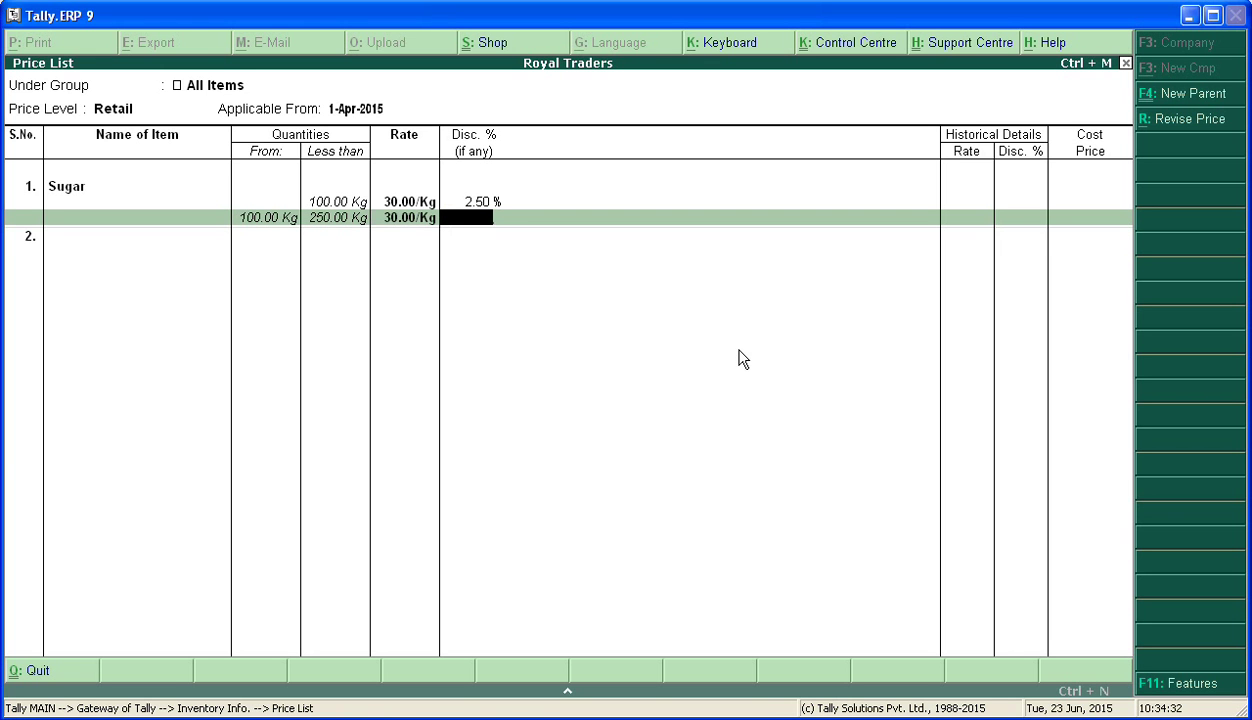
{"action": "type", "text": "3.5"}
{"action": "key", "text": "Return"}
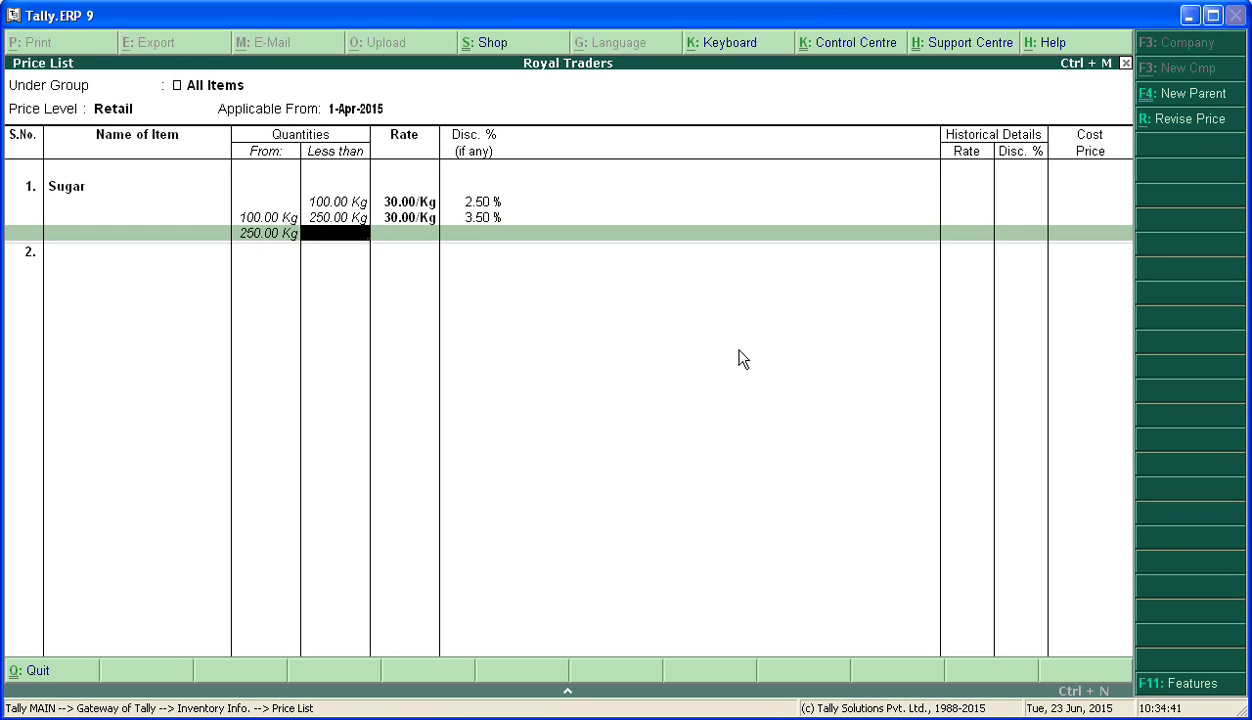
Add Sugar's slab from 250 Kg to less than 500 Kg at 30.00/Kg with 4.5% discount
{"action": "type", "text": "500"}
{"action": "key", "text": "Return"}
{"action": "type", "text": "30"}
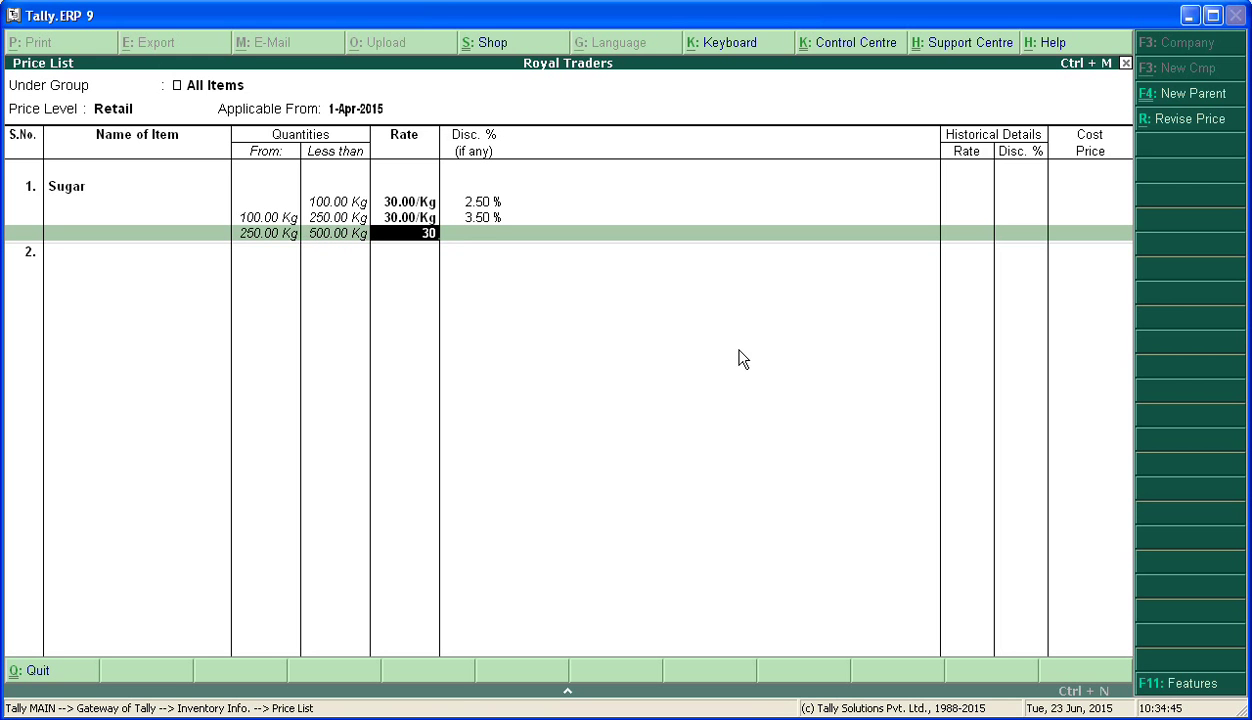
{"action": "key", "text": "Return"}
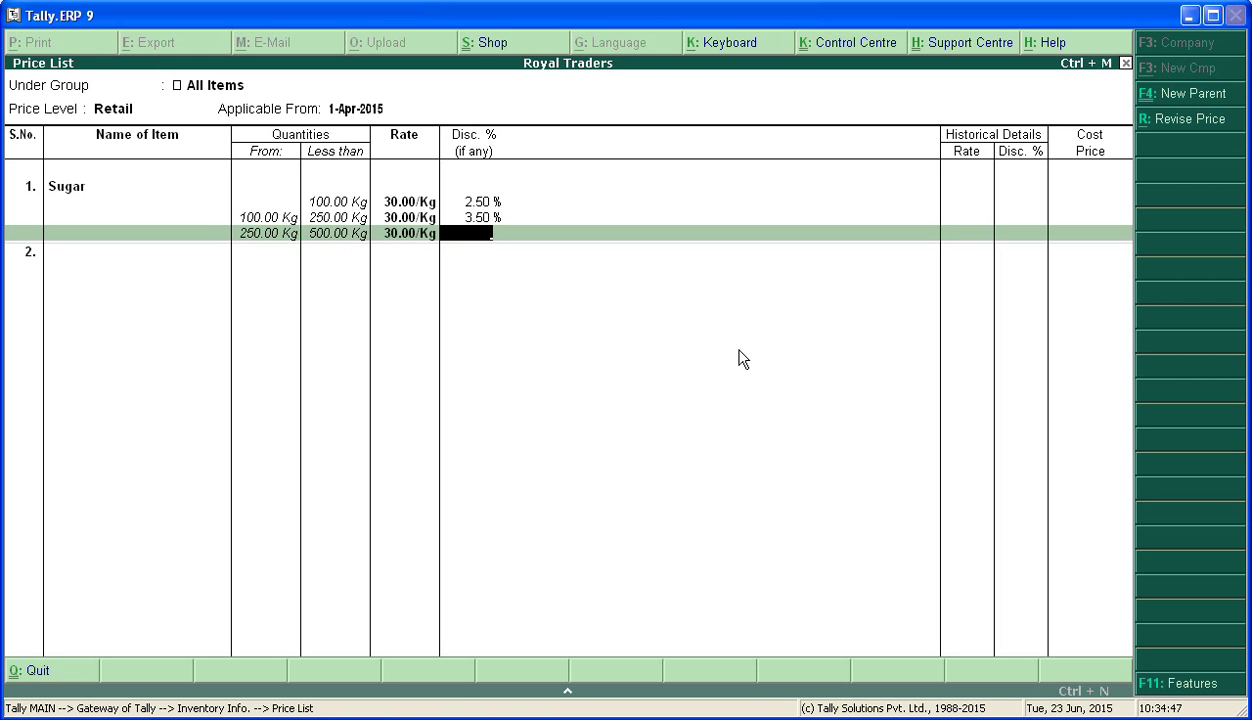
{"action": "type", "text": "4.5"}
{"action": "key", "text": "Return"}
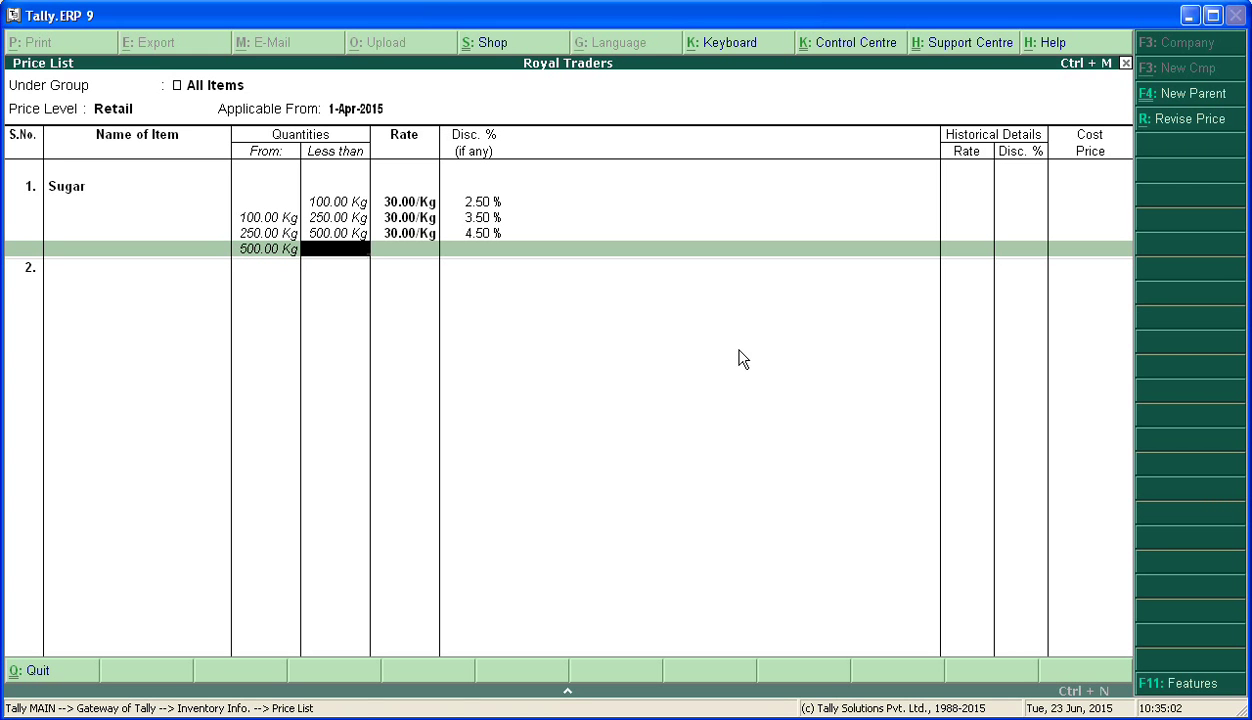
Add Sugar's open-ended slab from 500 Kg, with no upper limit, at 30.00/Kg and 5% discount
{"action": "key", "text": "Return"}
{"action": "type", "text": "30"}
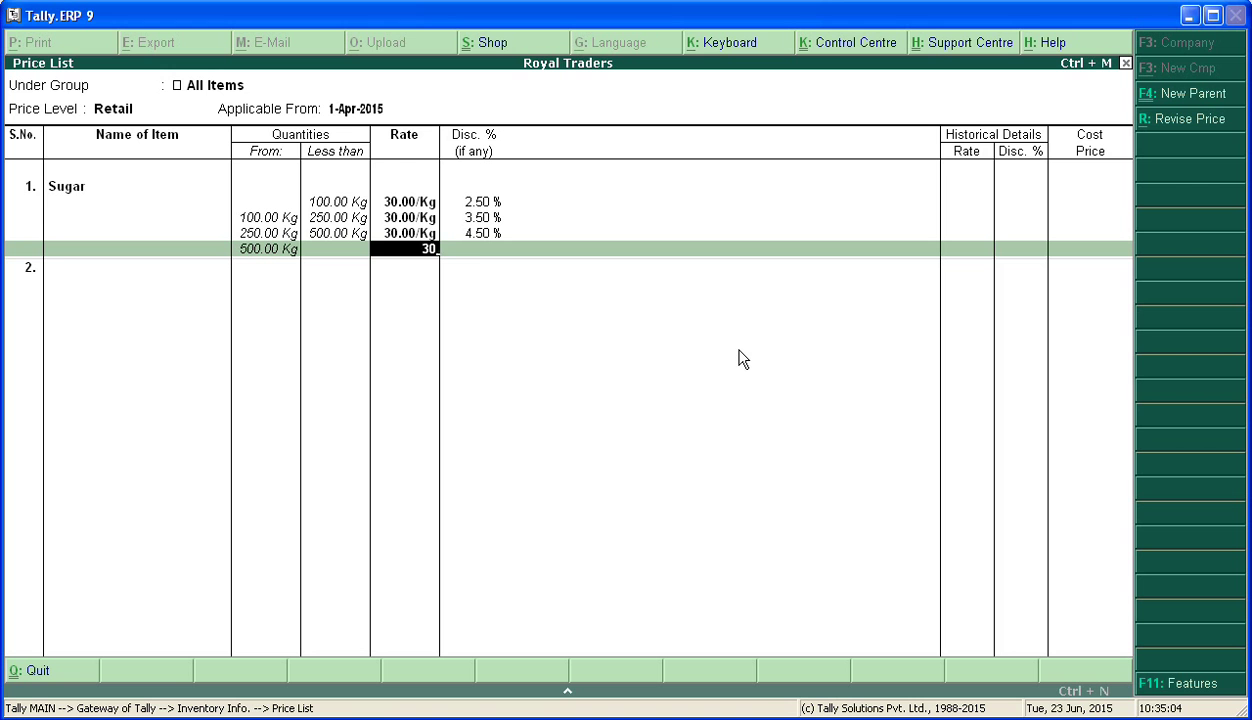
{"action": "key", "text": "Return"}
{"action": "type", "text": "5"}
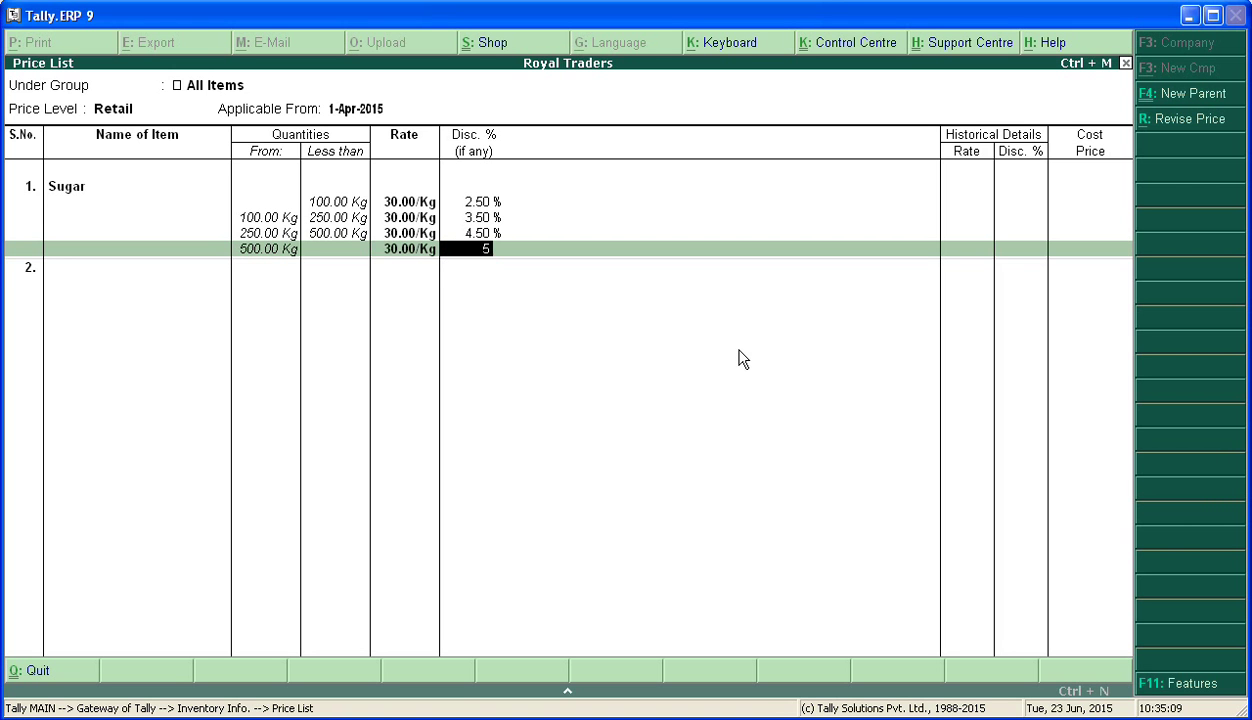
{"action": "key", "text": "Return"}
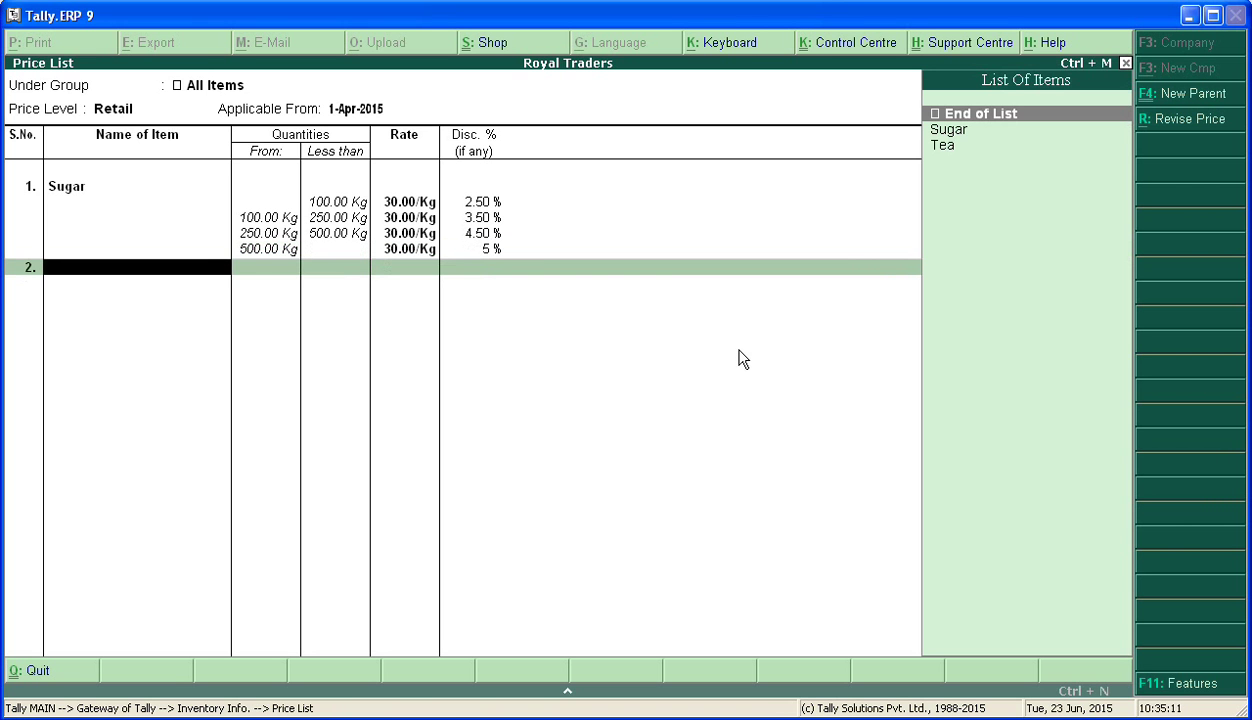
Add Tea as the second item with a slab for less than 100 Kg at 250.00/Kg and 2% discount
{"action": "key", "text": "Down"}
{"action": "key", "text": "Down"}
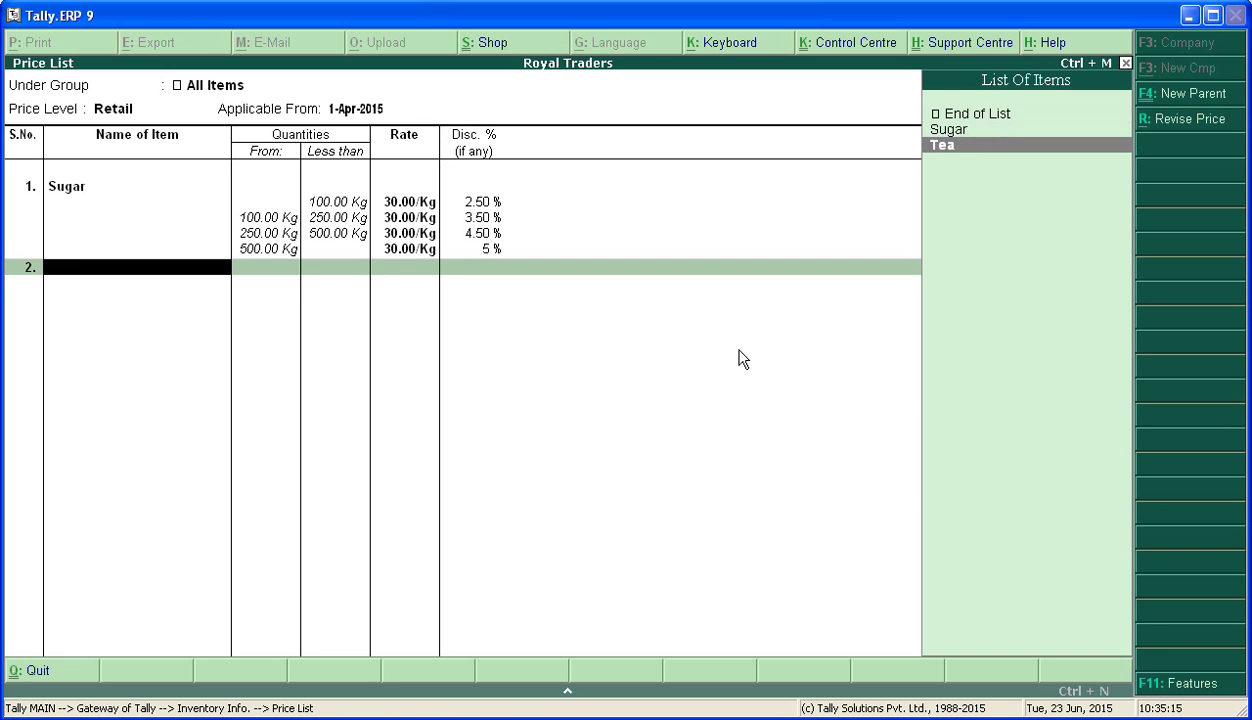
{"action": "key", "text": "Return"}
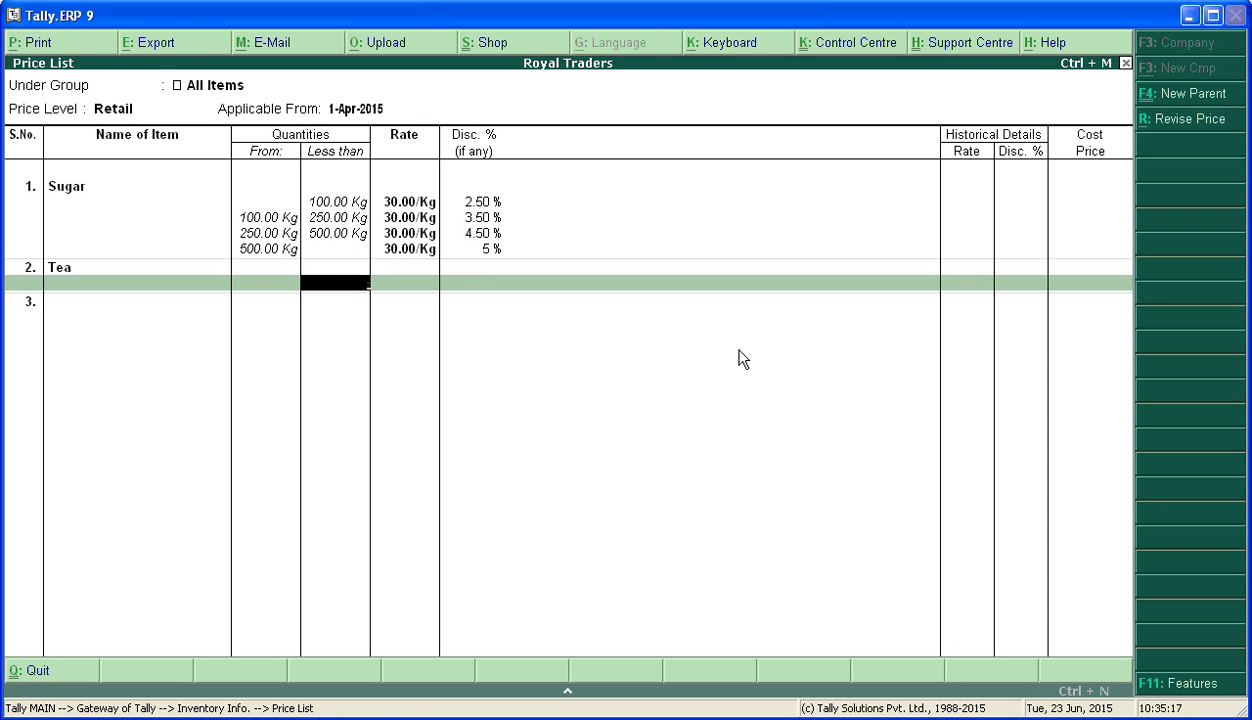
{"action": "type", "text": "100"}
{"action": "key", "text": "Return"}
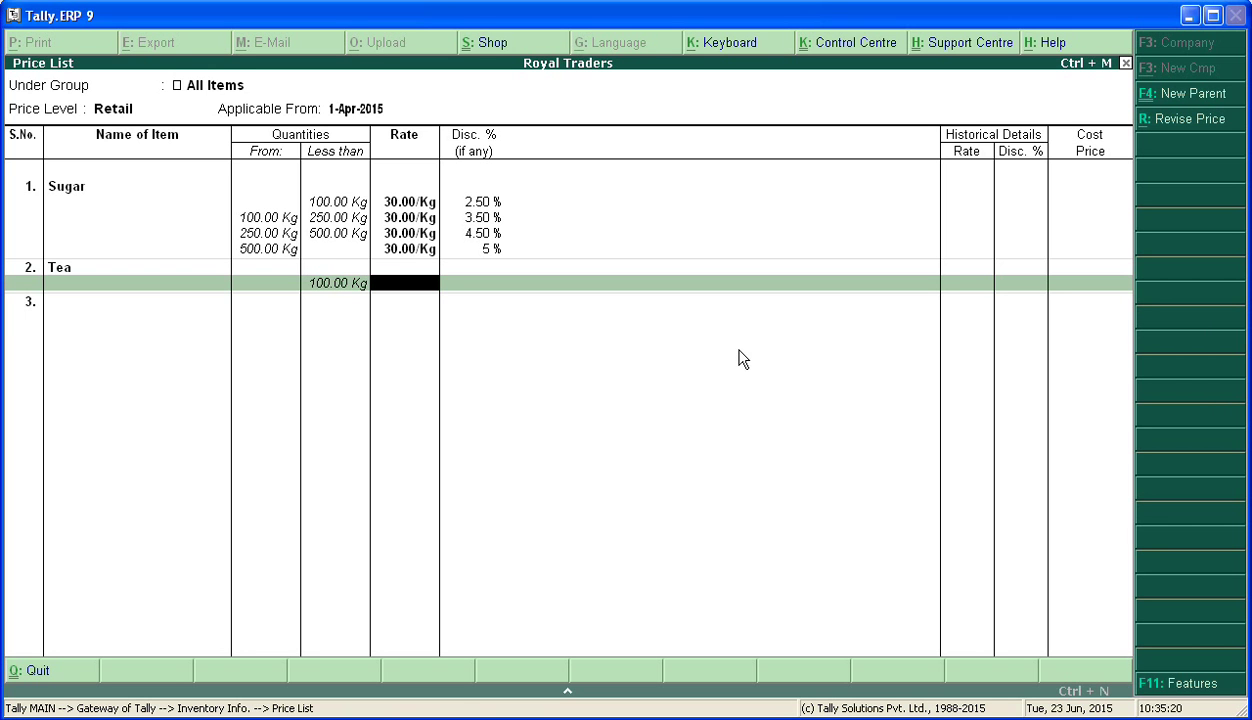
{"action": "type", "text": "250"}
{"action": "key", "text": "Return"}
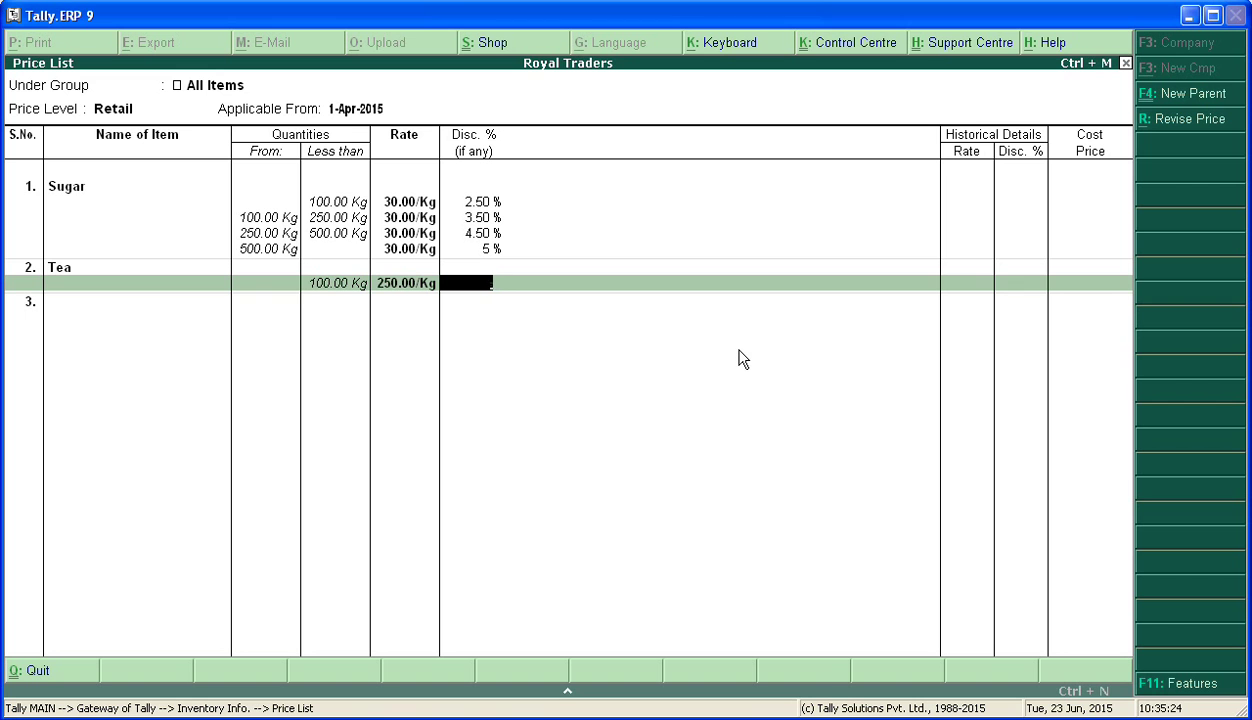
{"action": "type", "text": "2"}
{"action": "key", "text": "Return"}
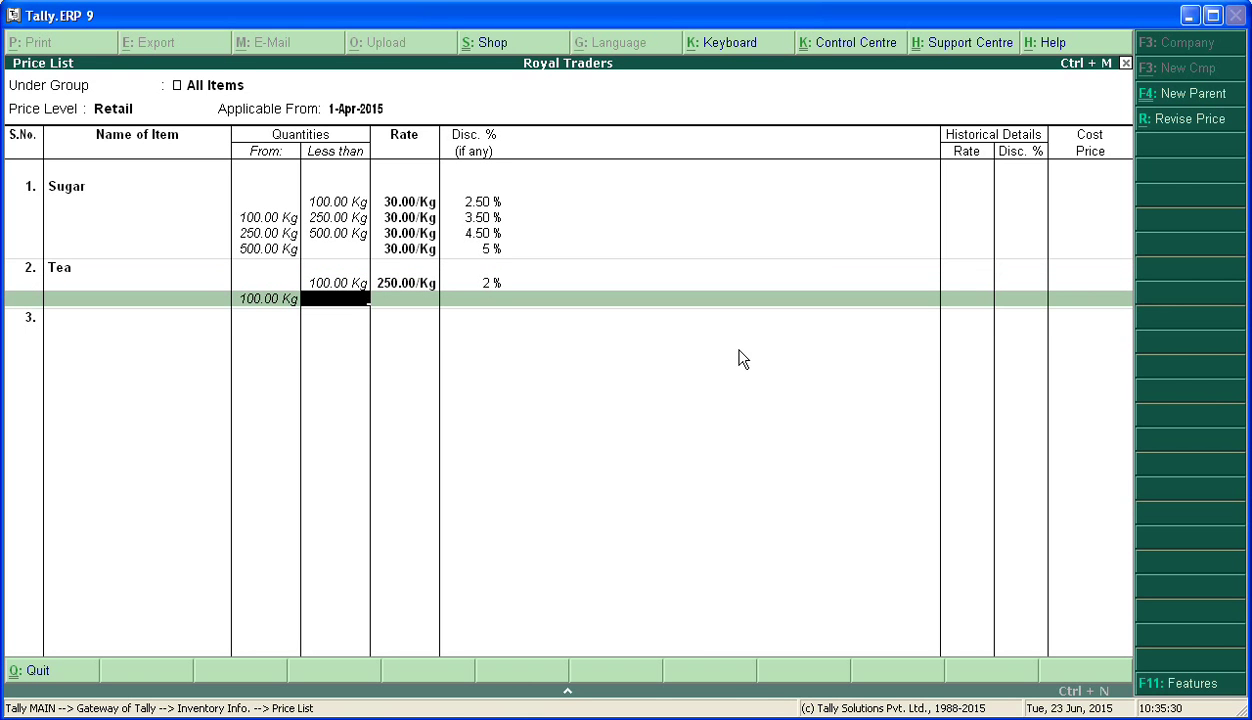
Add Tea's slab from 100 Kg to less than 250 Kg at 250.00/Kg with 3.5% discount
{"action": "type", "text": "250"}
{"action": "key", "text": "Return"}
{"action": "type", "text": "250"}
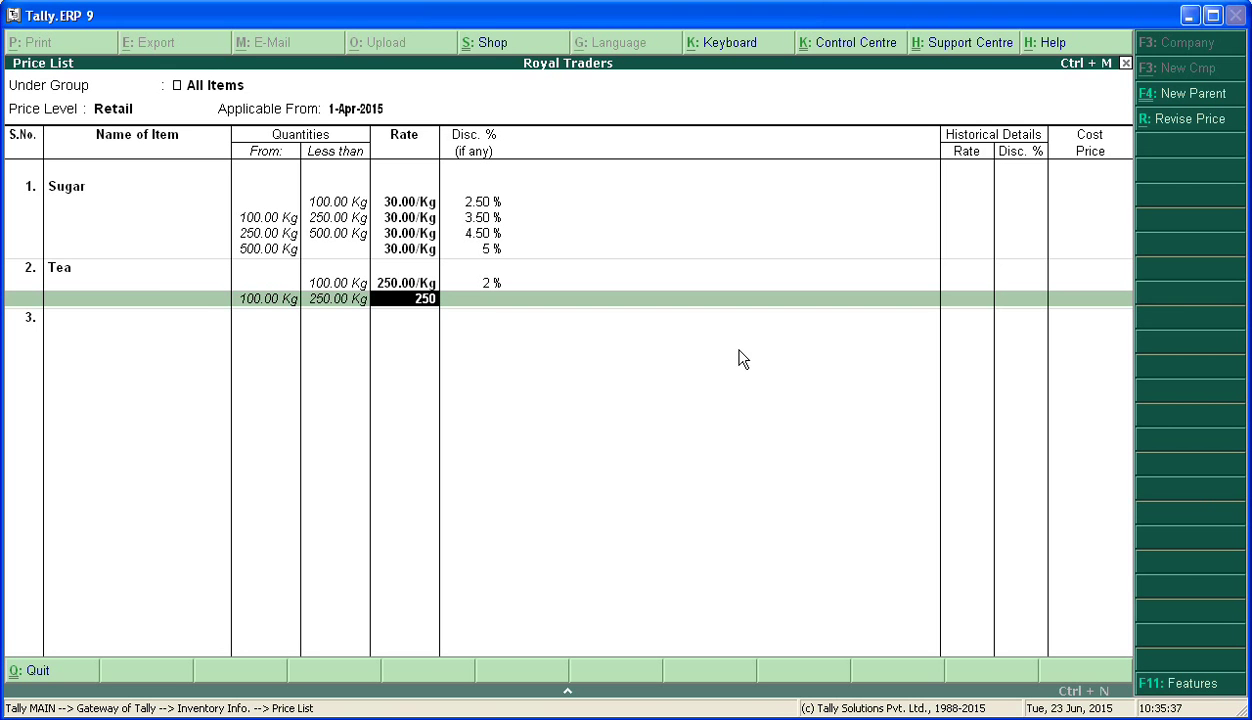
{"action": "key", "text": "Return"}
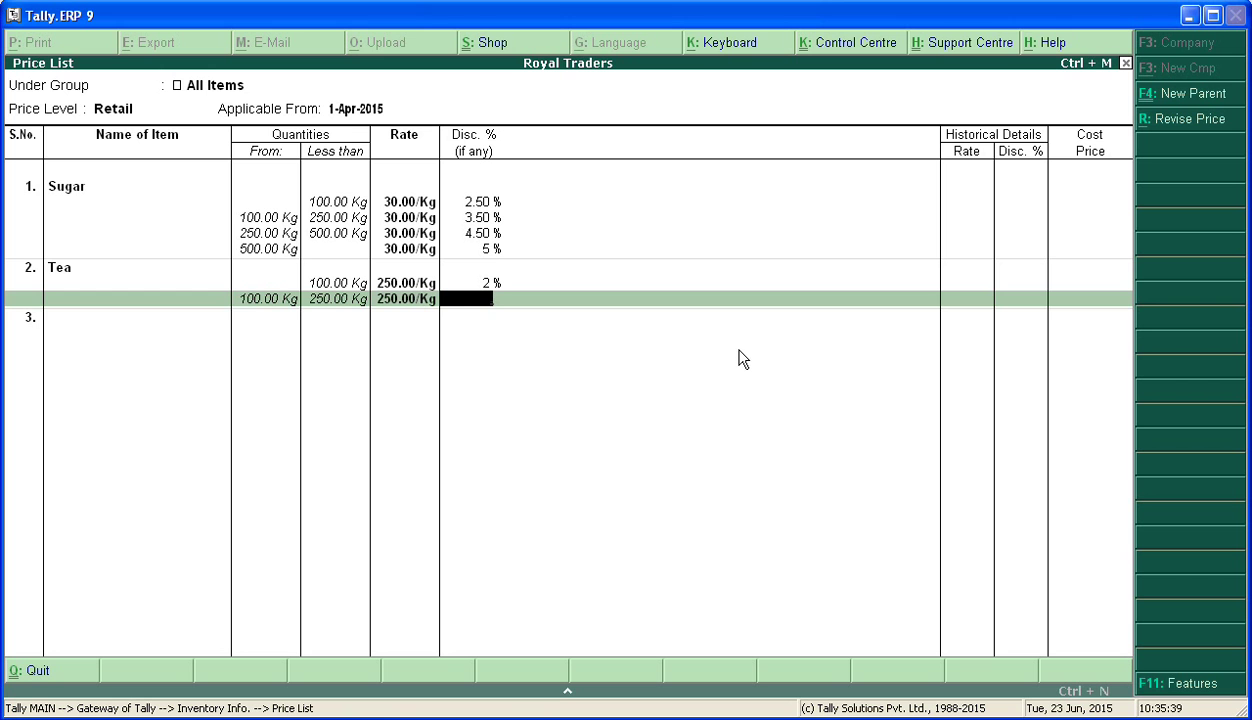
{"action": "type", "text": "3.5"}
{"action": "key", "text": "Return"}
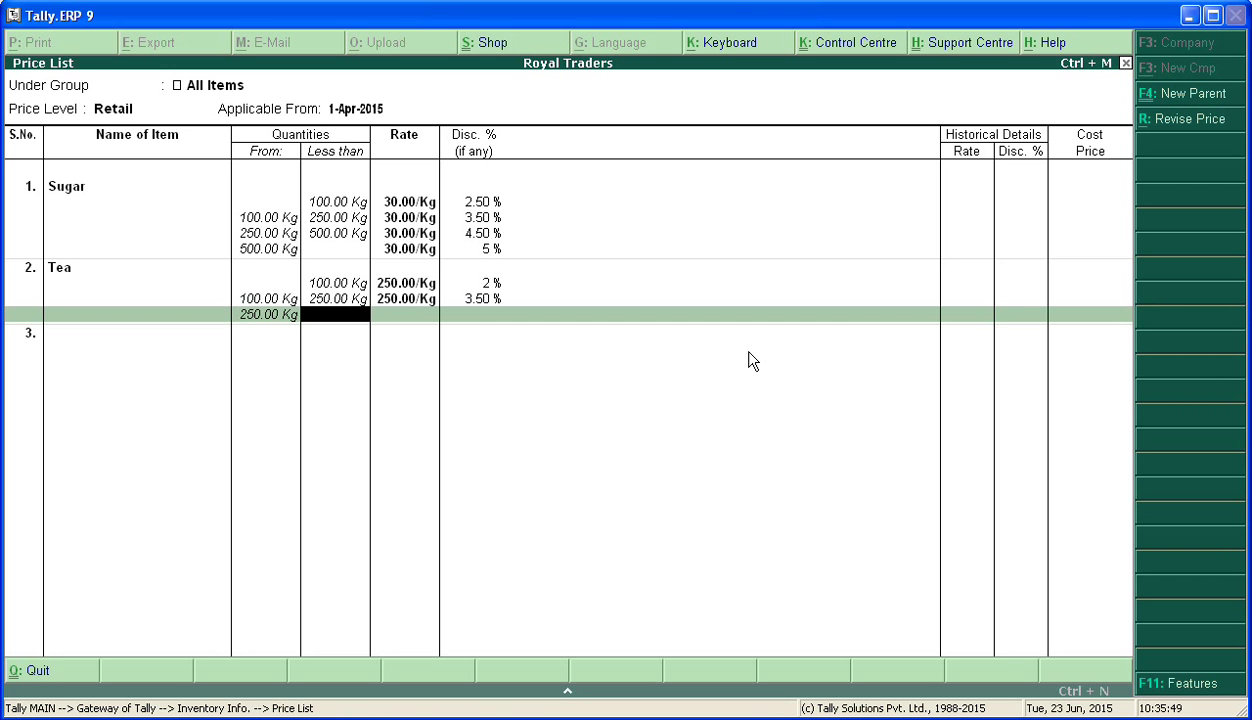
Add Tea's open-ended slab from 250 Kg, with no upper limit, at 250.00/Kg and 5% discount
{"action": "key", "text": "Return"}
{"action": "type", "text": "250.00/Kg"}
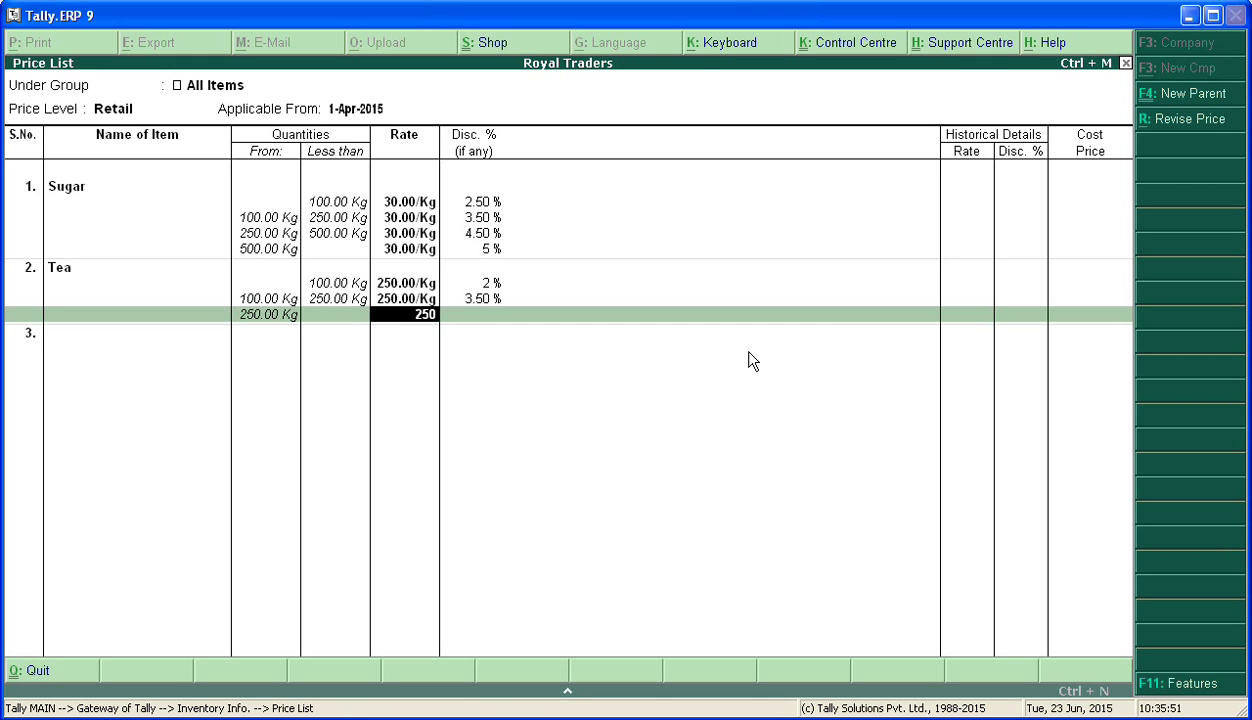
{"action": "key", "text": "Return"}
{"action": "type", "text": "5"}
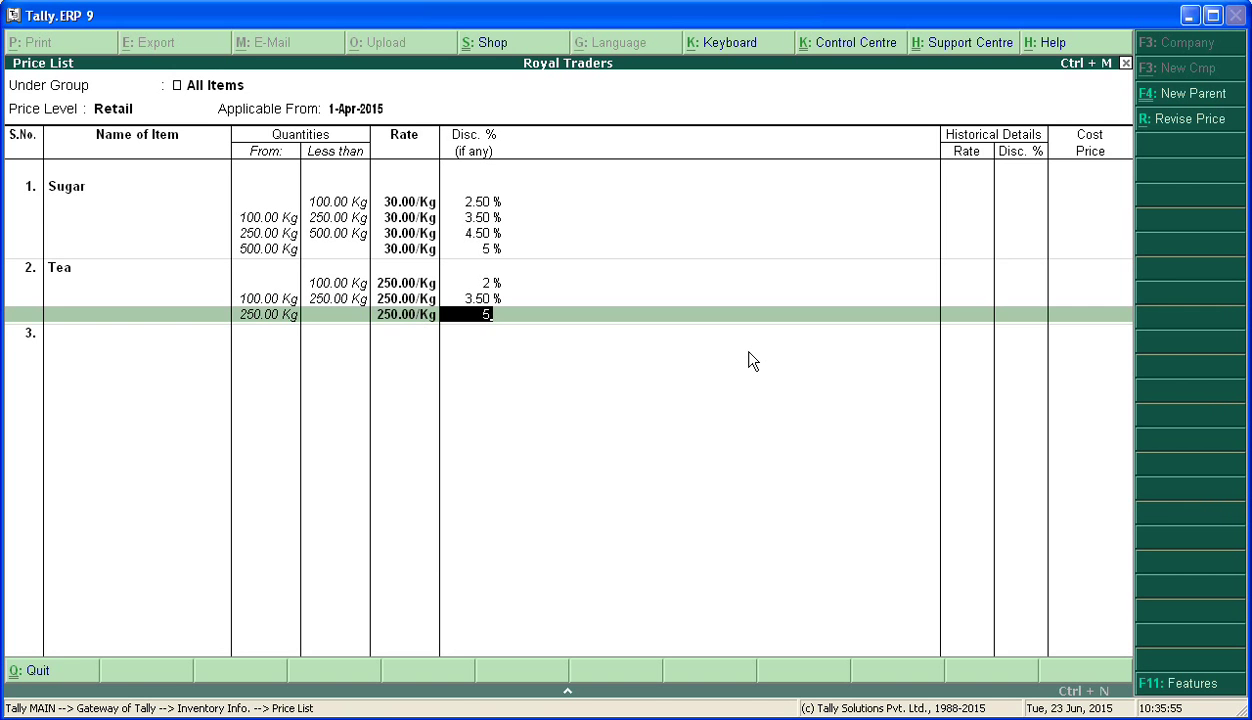
{"action": "key", "text": "Return"}
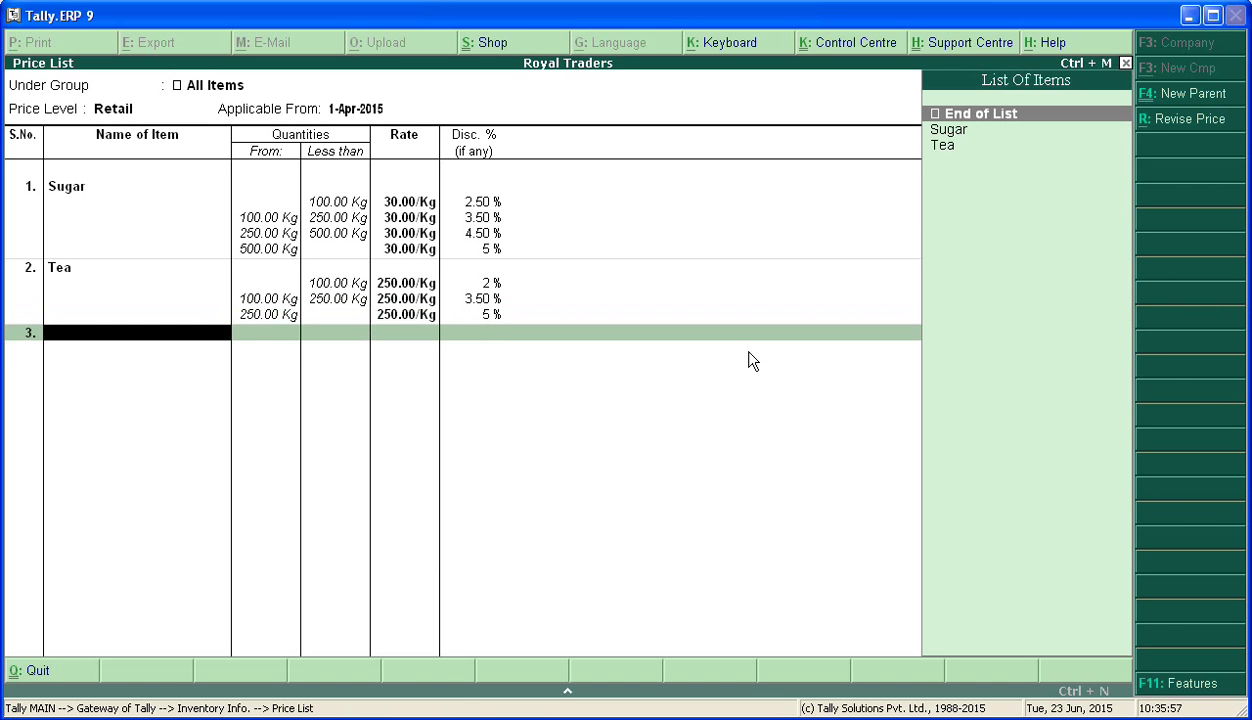
End the item list after Tea and finish the Retail price list, returning to the stock group selection
{"action": "key", "text": "Return"}
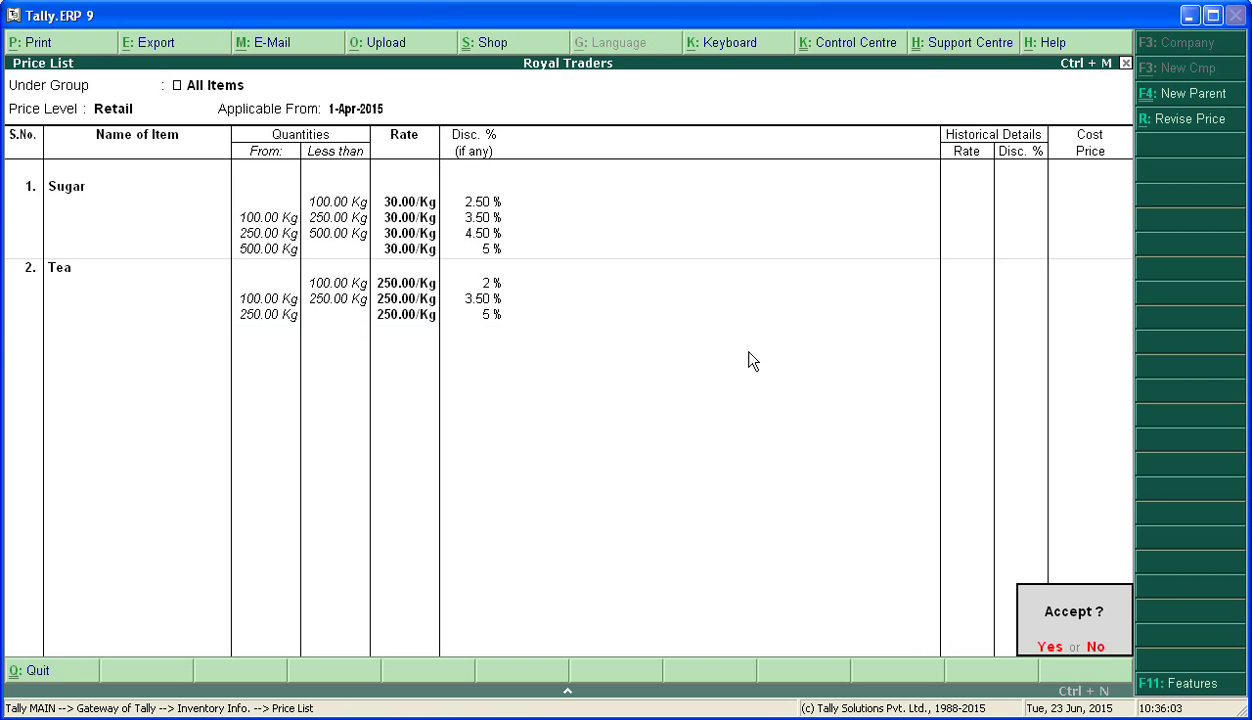
{"action": "key", "text": "n"}
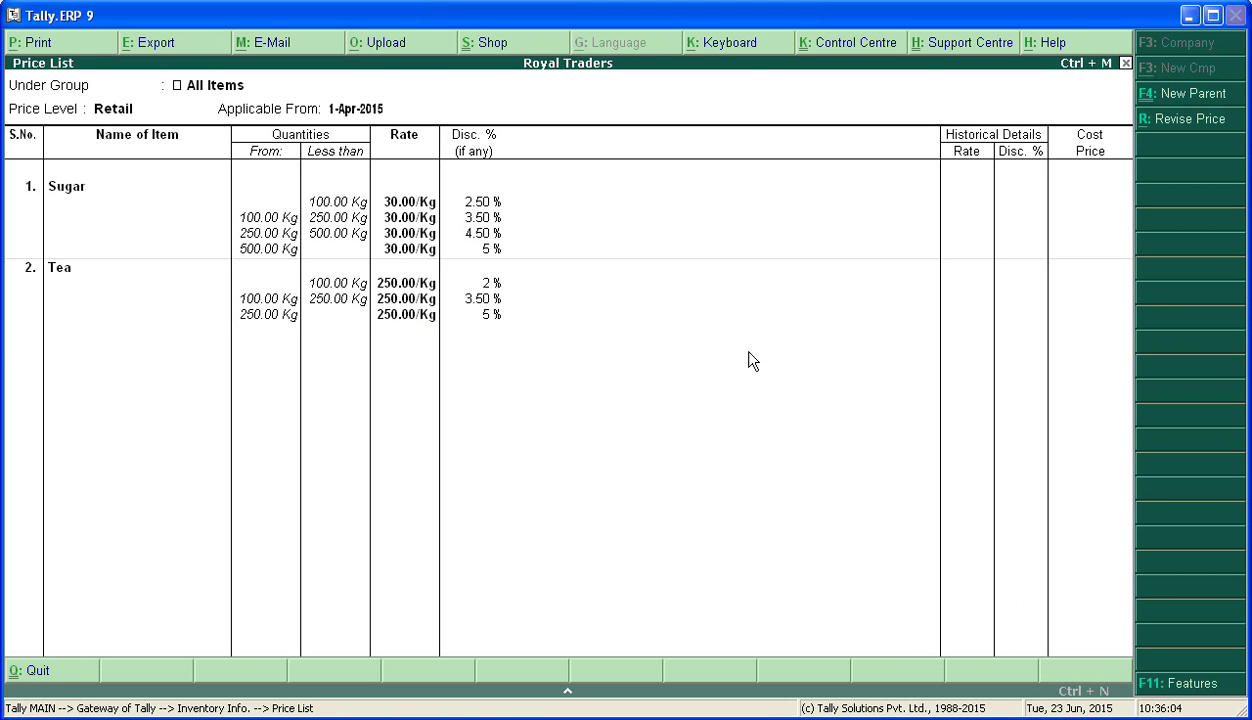
{"action": "key", "text": "Escape"}
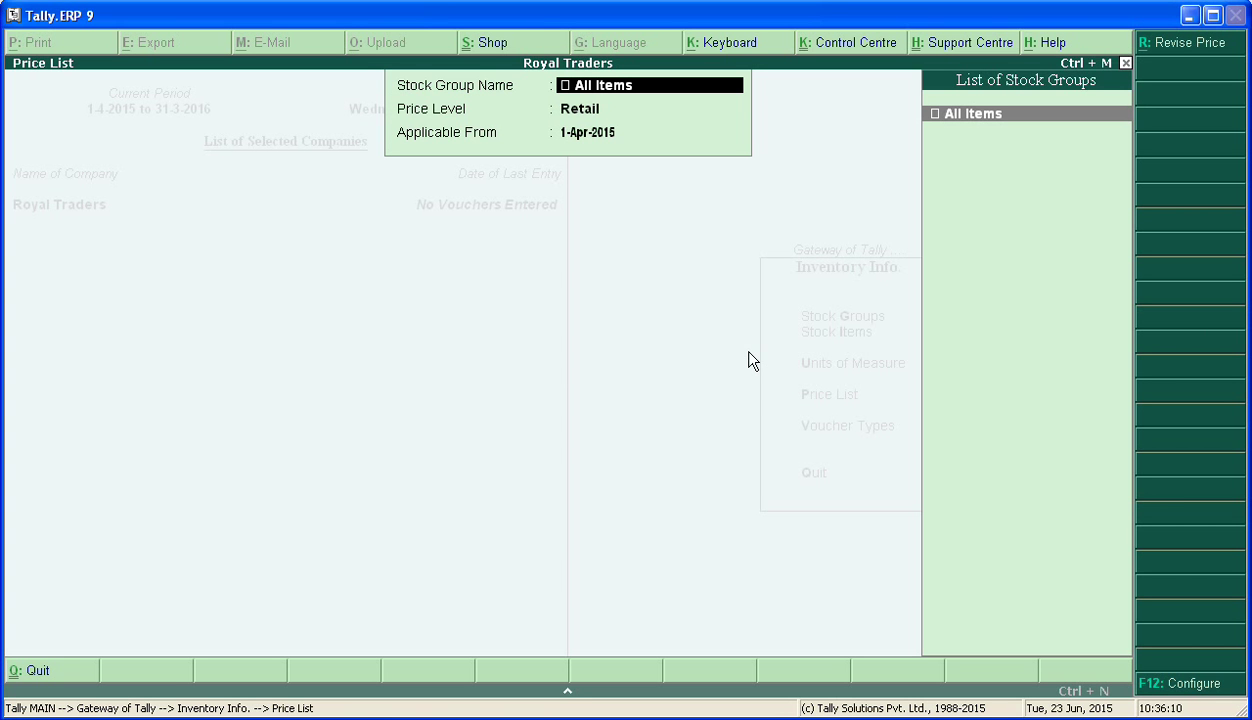
Open the Wholesale price list for All Items, applicable from 1-Apr-2015
{"action": "key", "text": "Return"}
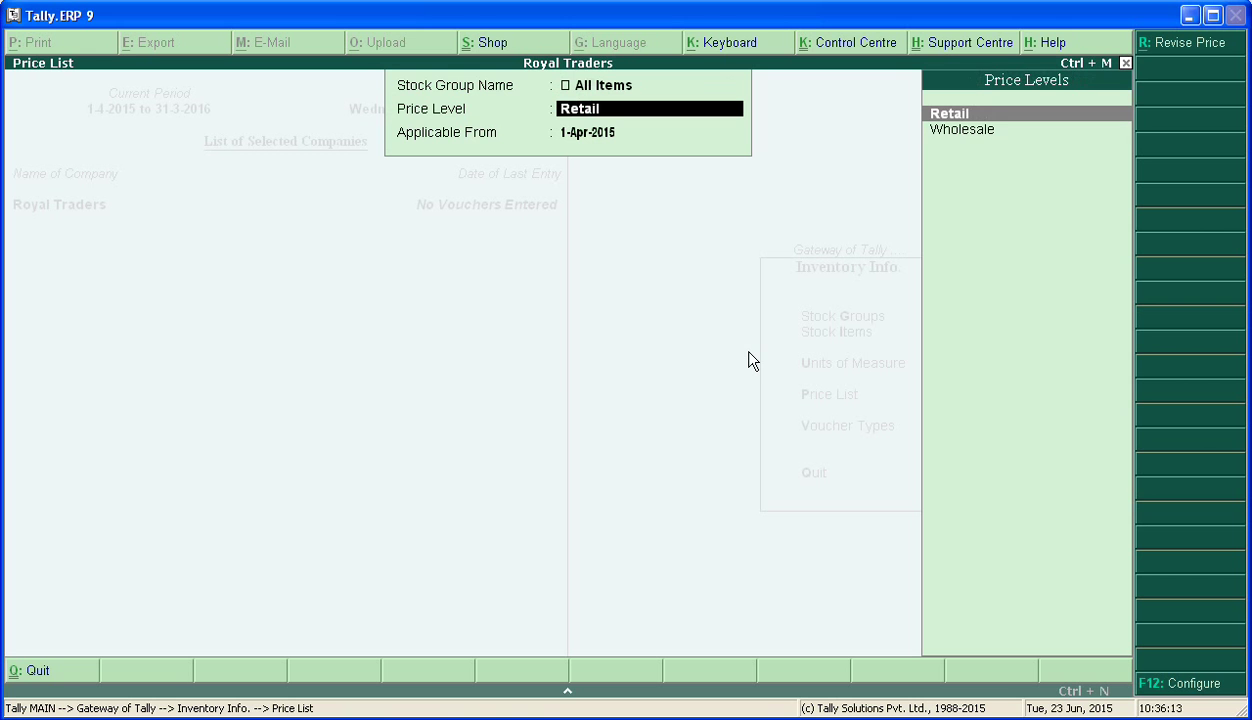
{"action": "key", "text": "Down"}
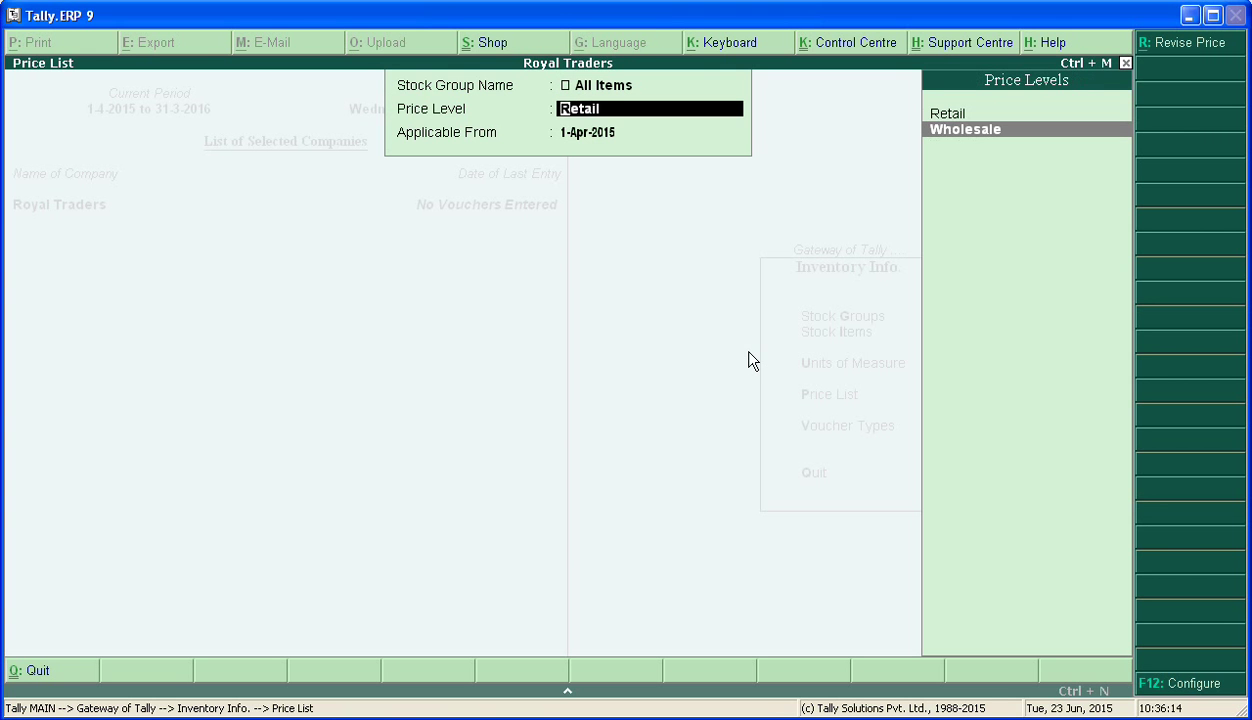
{"action": "key", "text": "Return"}
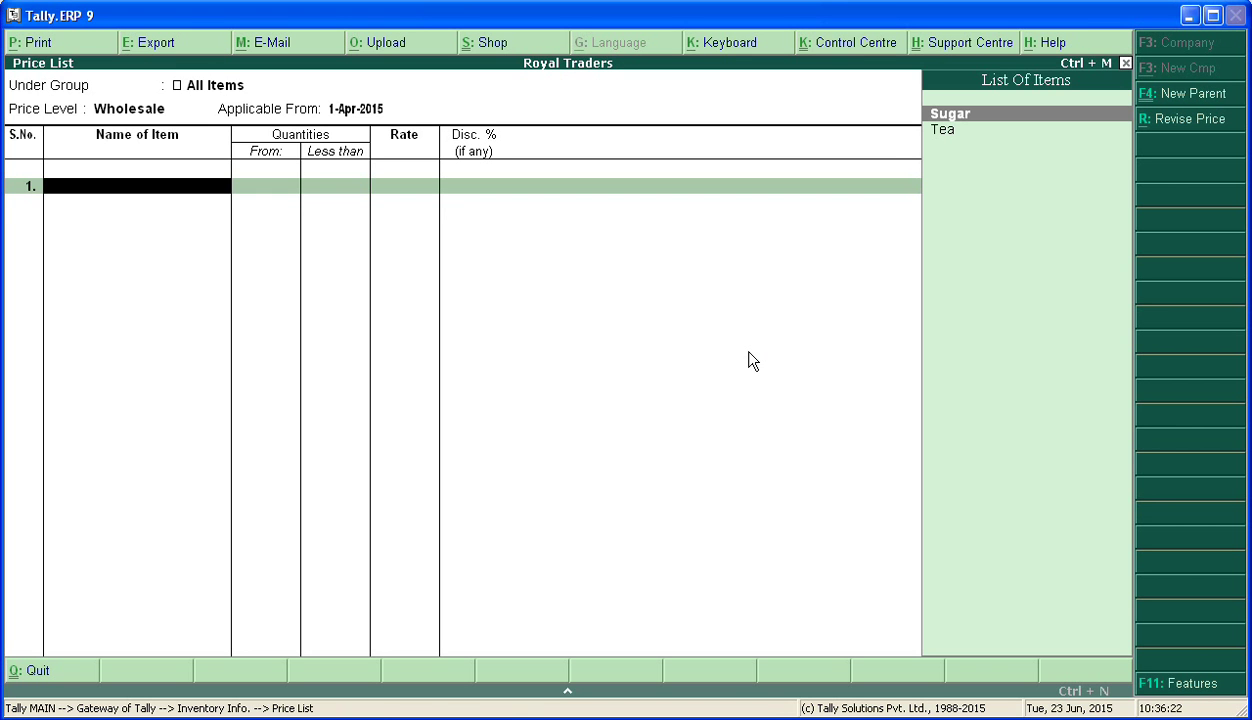
Add Sugar as the first item with a slab for less than 1,000 Kg at 30.00/Kg and 2.5% discount
{"action": "key", "text": "Return"}
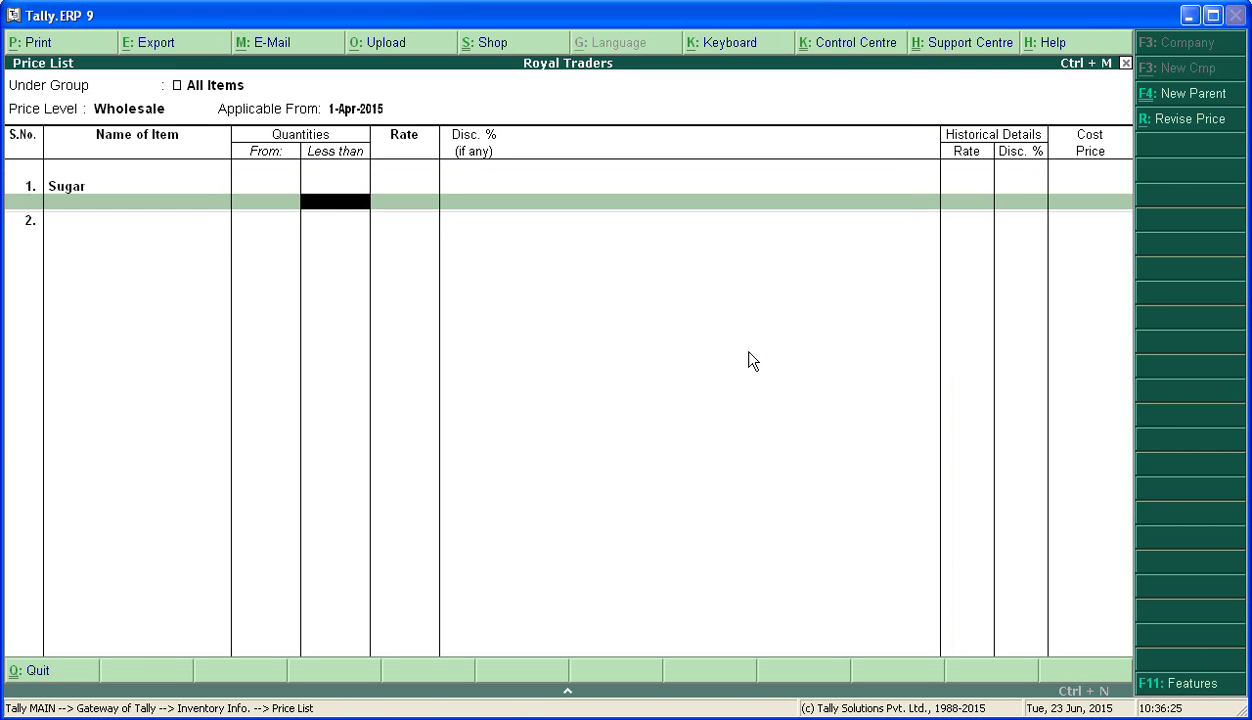
{"action": "type", "text": "1000"}
{"action": "key", "text": "Return"}
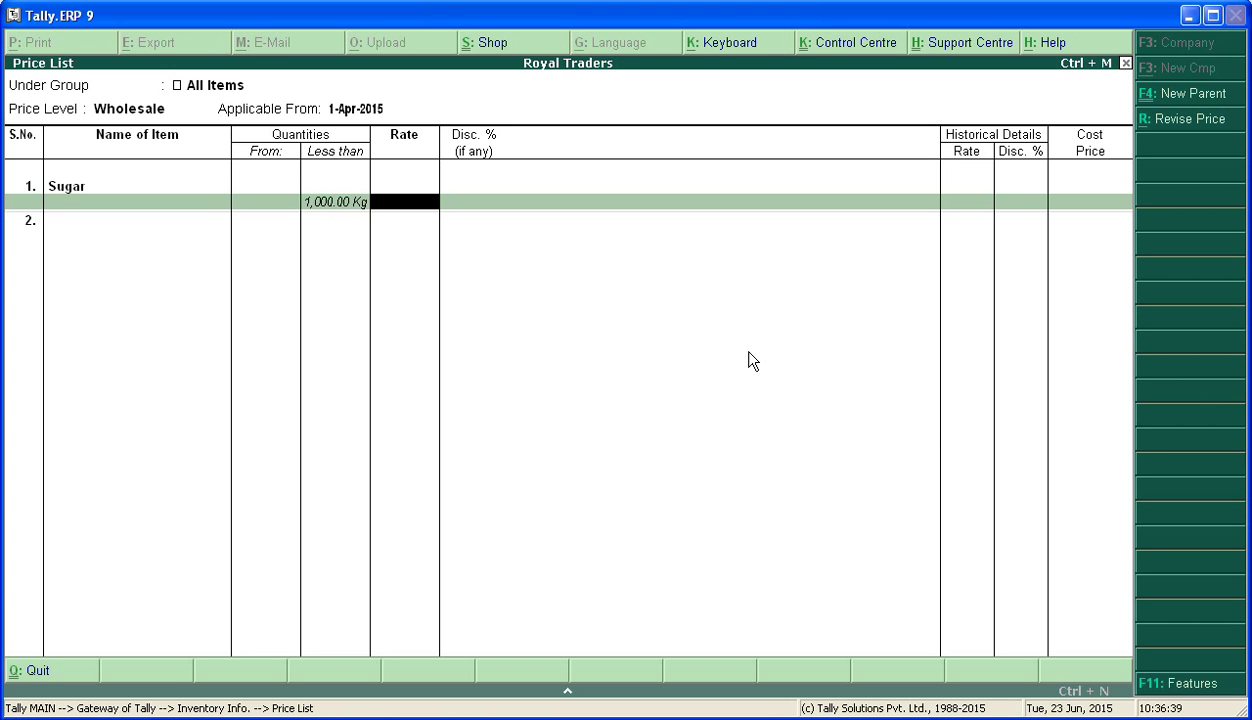
{"action": "type", "text": "30"}
{"action": "type", "text": "2.5"}
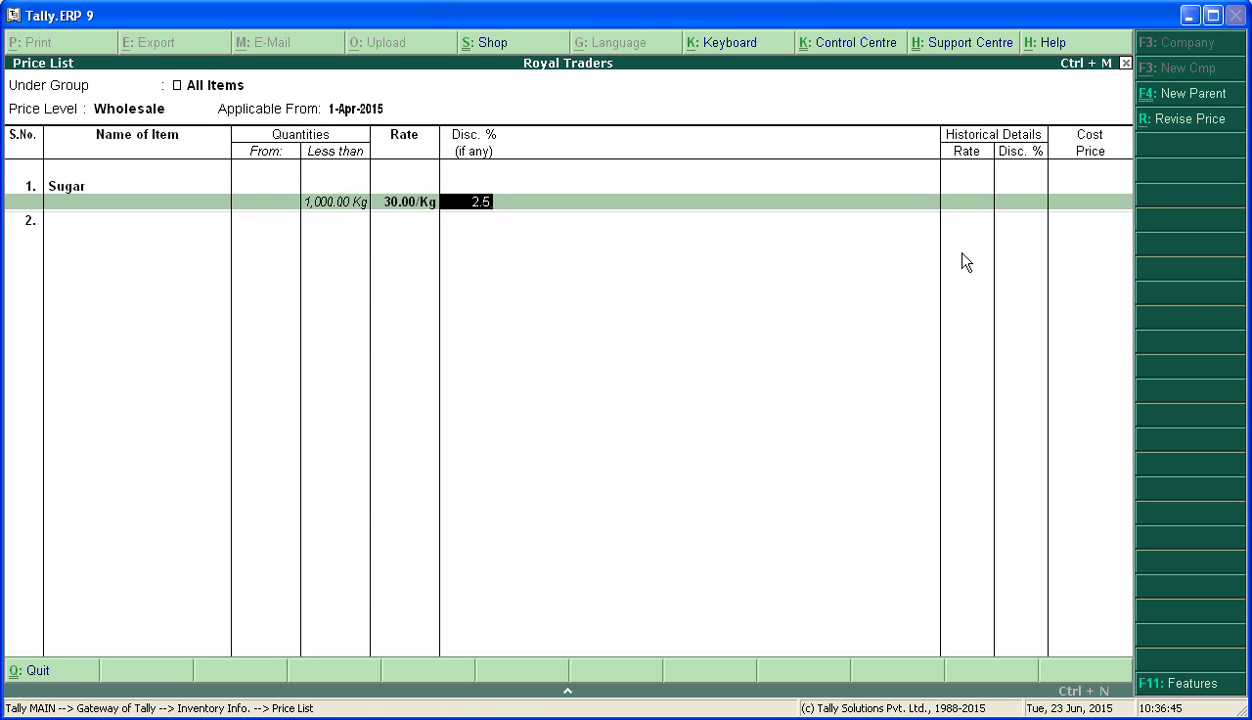
{"action": "key", "text": "Return"}
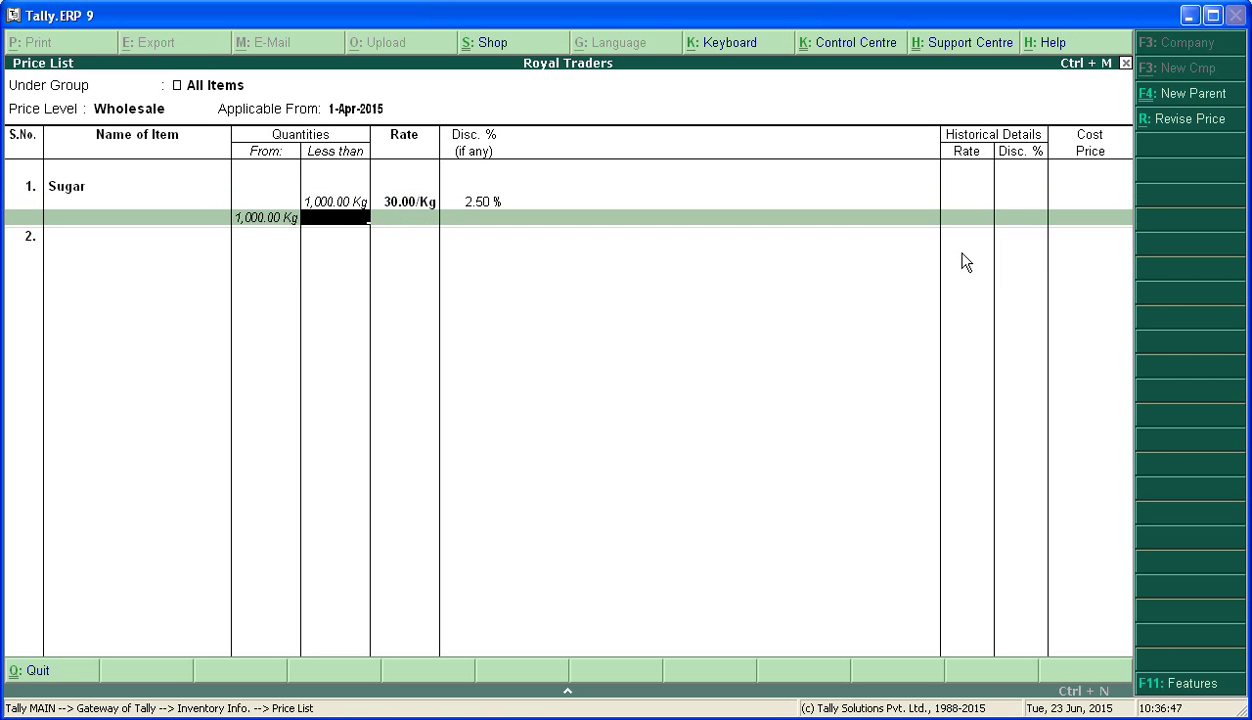
Add Sugar's slab from 1,000 Kg to less than 2,500 Kg at 30.00/Kg with 3.5% discount
{"action": "type", "text": "2500"}
{"action": "key", "text": "Return"}
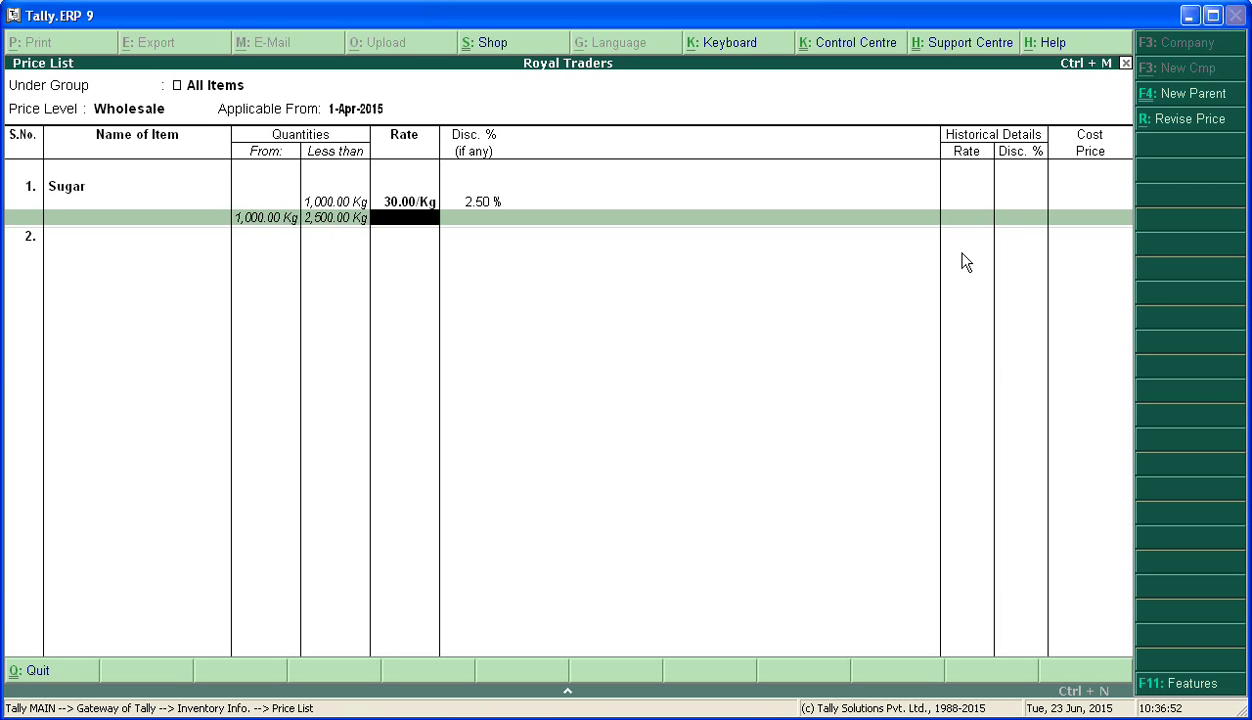
{"action": "type", "text": "30"}
{"action": "key", "text": "Return"}
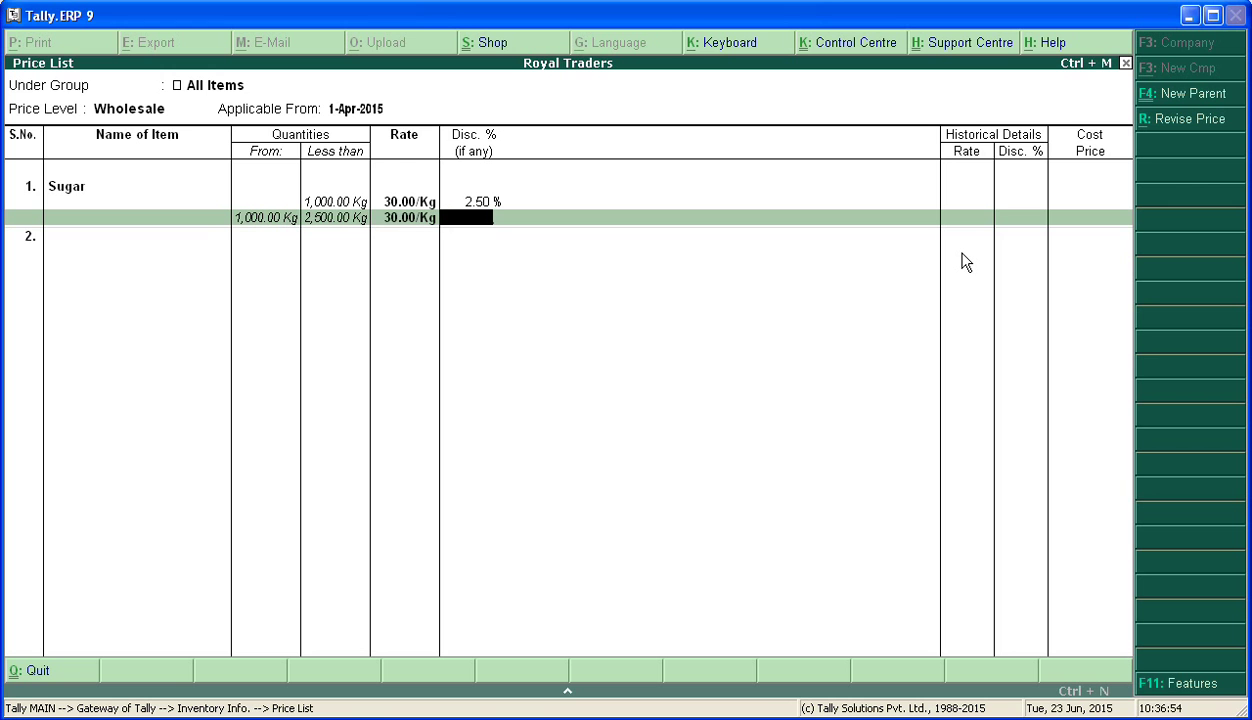
{"action": "type", "text": "3.5"}
{"action": "key", "text": "Return"}
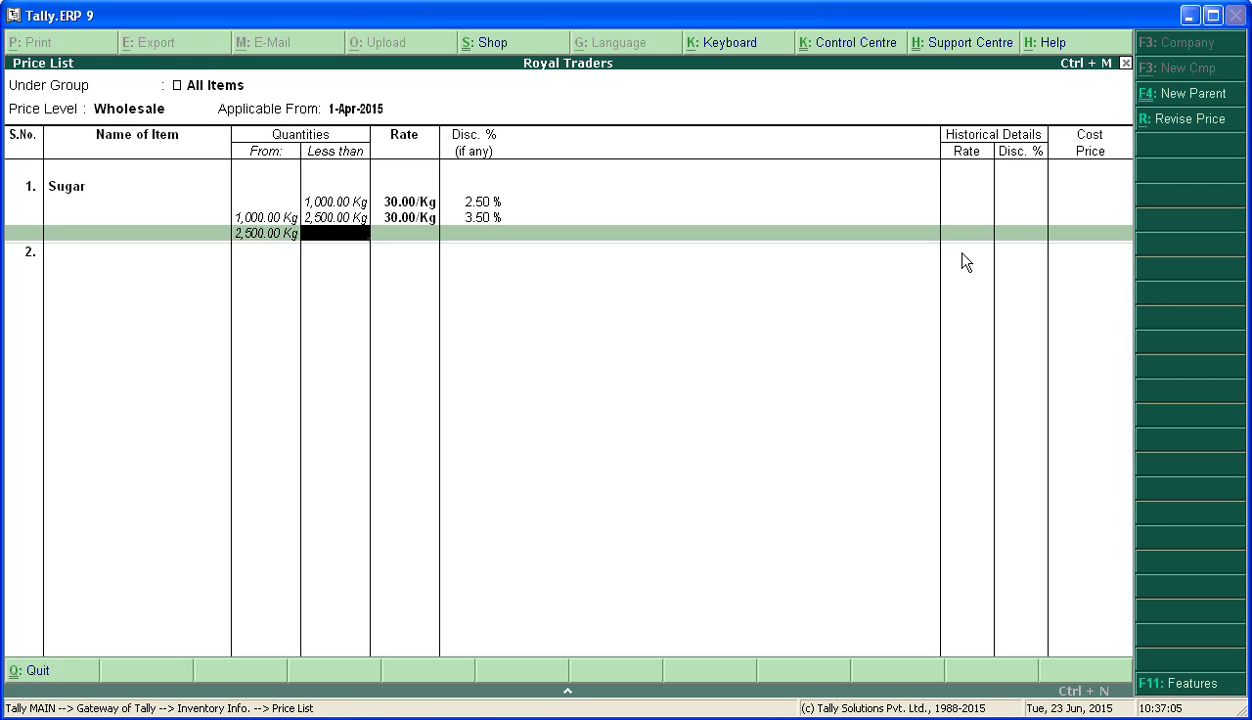
Add Sugar's slab from 2,500 Kg to less than 5,000 Kg at 30.00/Kg with 4.5% discount
{"action": "type", "text": "5000"}
{"action": "key", "text": "Return"}
{"action": "type", "text": "30"}
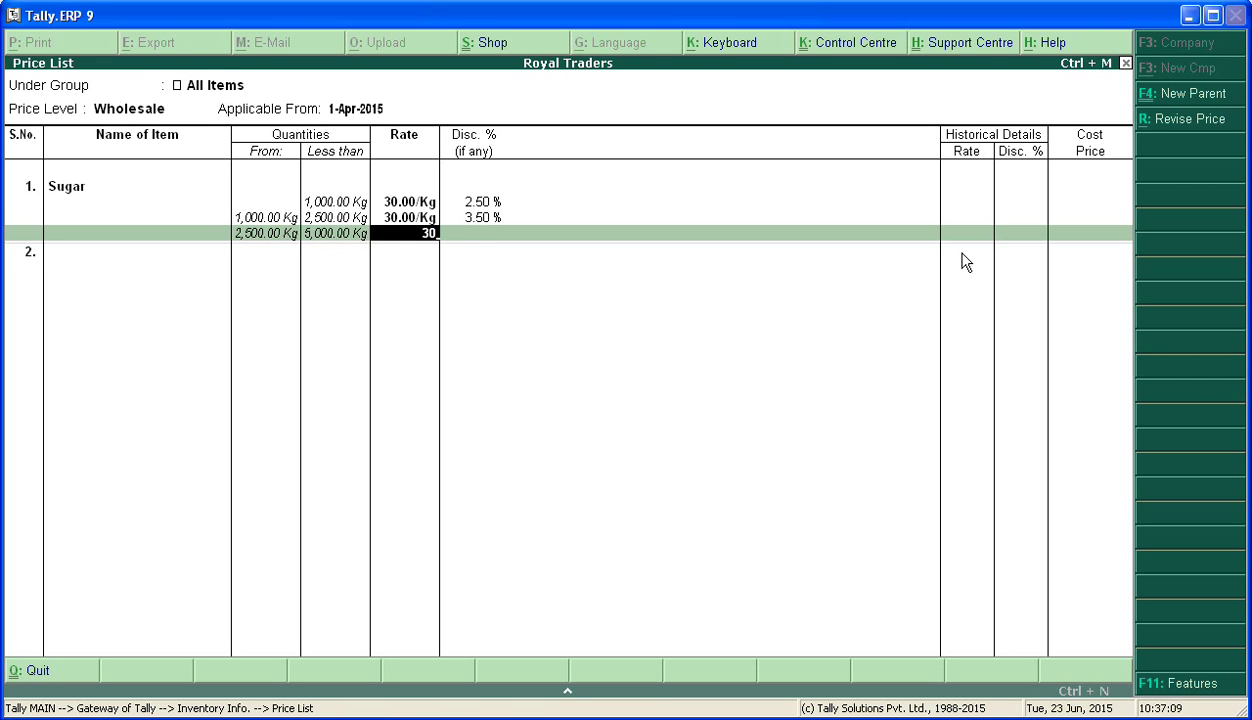
{"action": "key", "text": "Return"}
{"action": "type", "text": "4"}
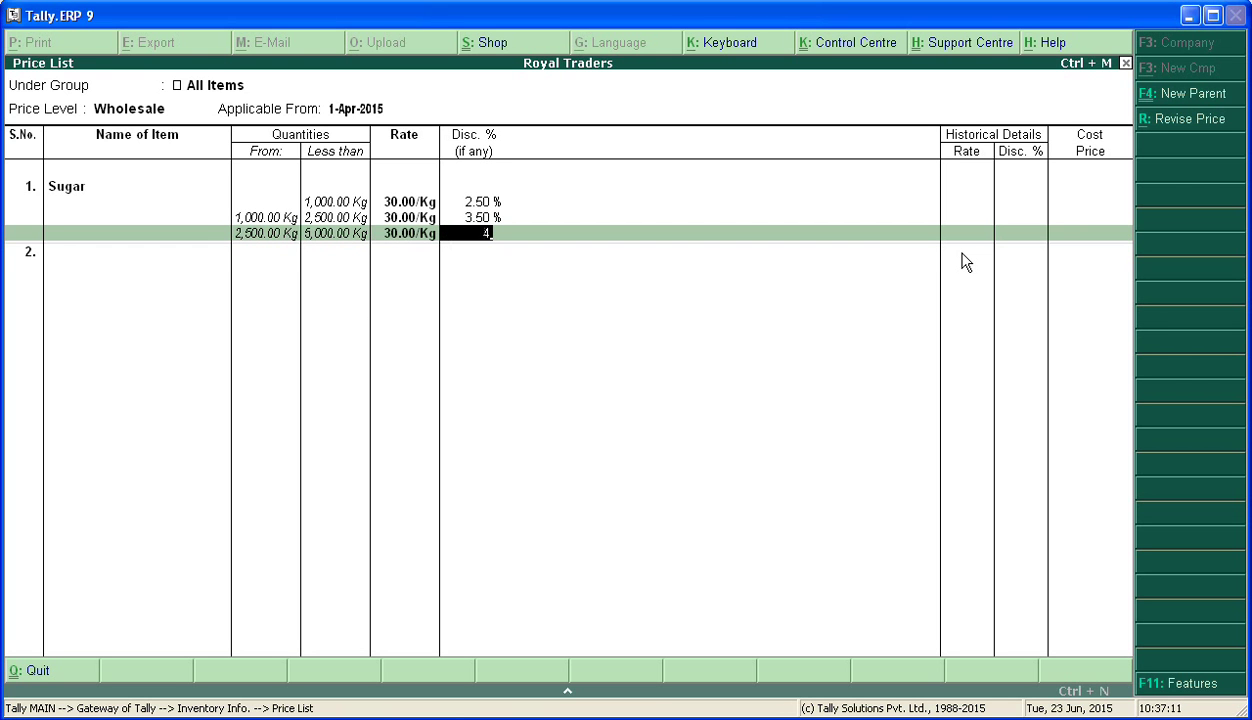
{"action": "type", "text": ".5"}
{"action": "key", "text": "Return"}
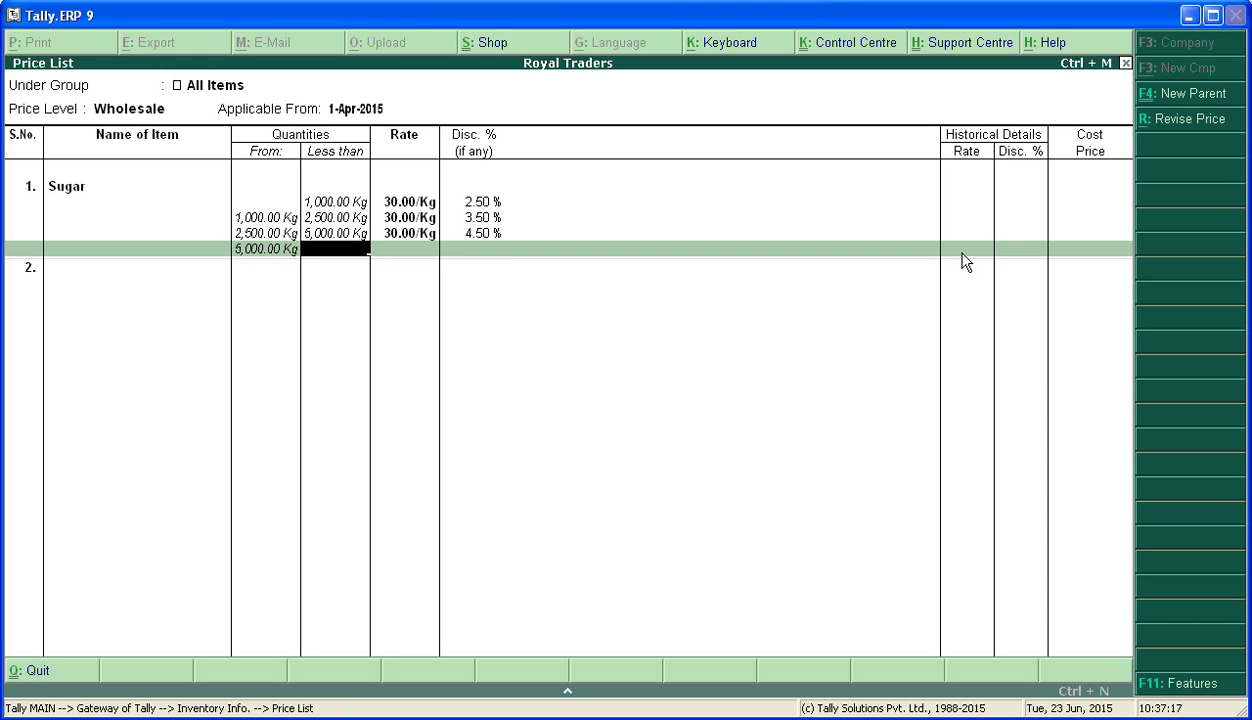
Add Sugar's open-ended slab from 5,000 Kg, with no upper limit, at 30.00/Kg and 5% discount
{"action": "key", "text": "Return"}
{"action": "type", "text": "30"}
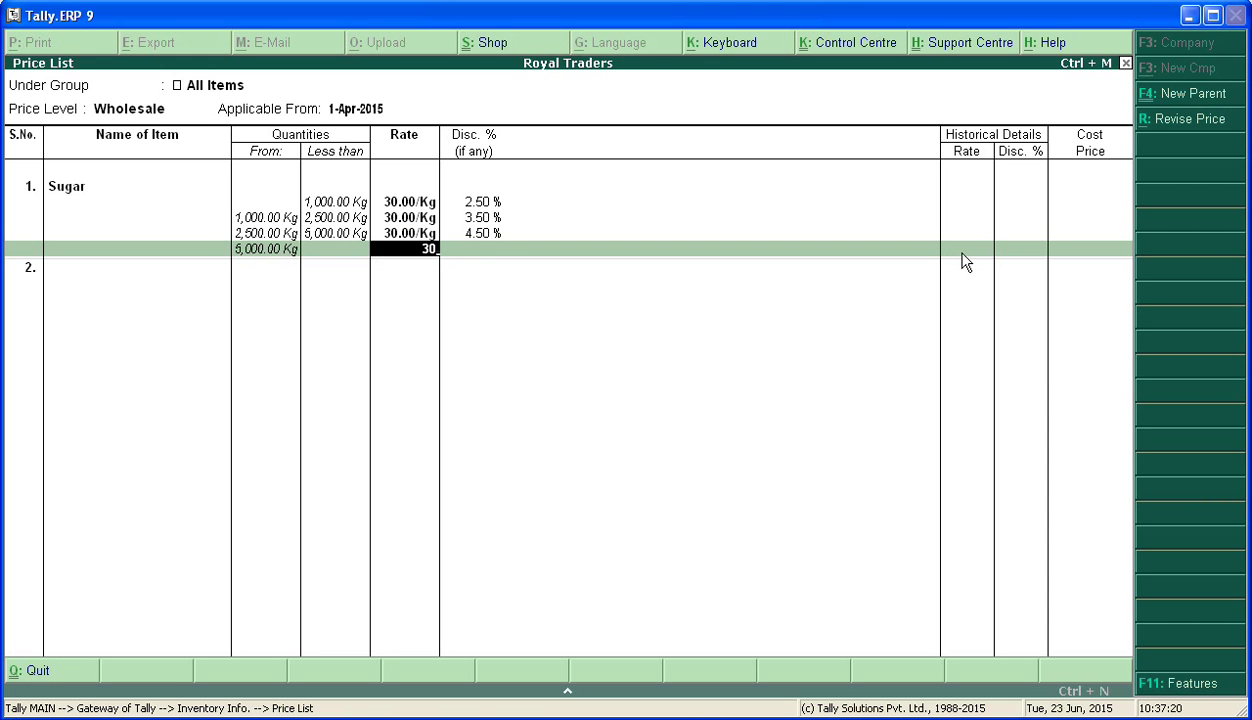
{"action": "key", "text": "Return"}
{"action": "type", "text": "5"}
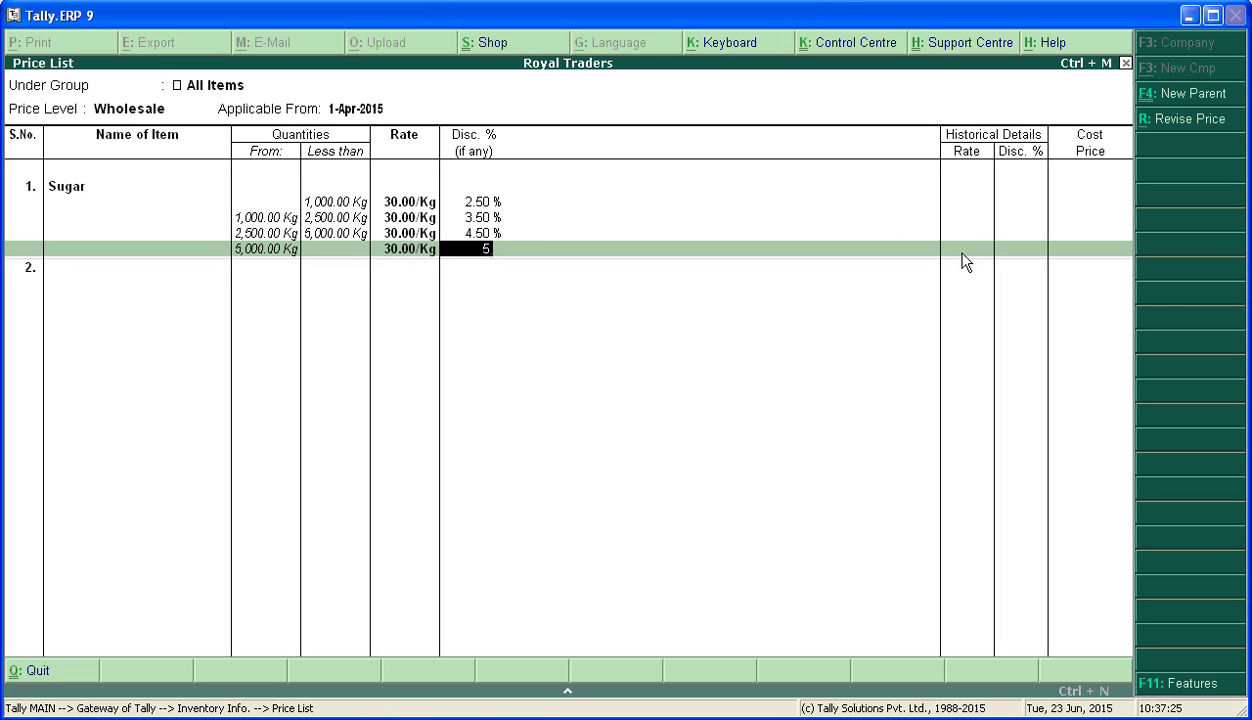
{"action": "key", "text": "Return"}
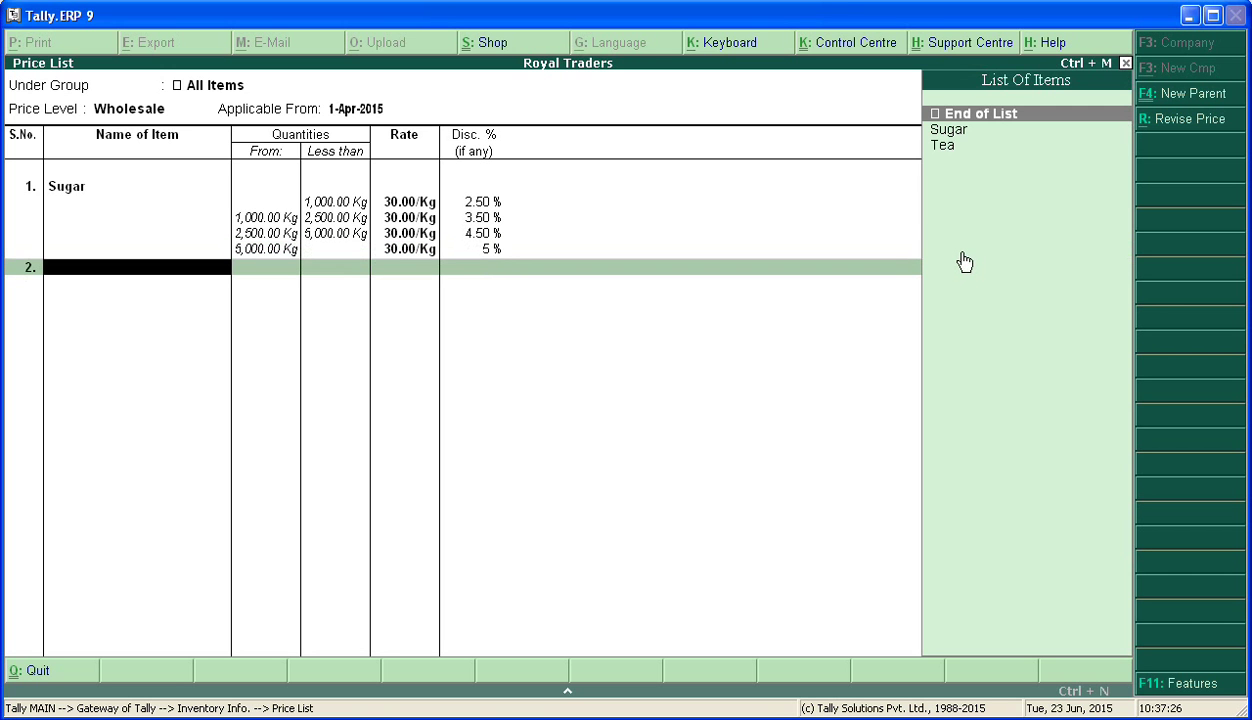
Add Tea as the second item with a slab for less than 1,000 Kg at 250.00/Kg and 2% discount
{"action": "key", "text": "Down"}
{"action": "key", "text": "Down"}
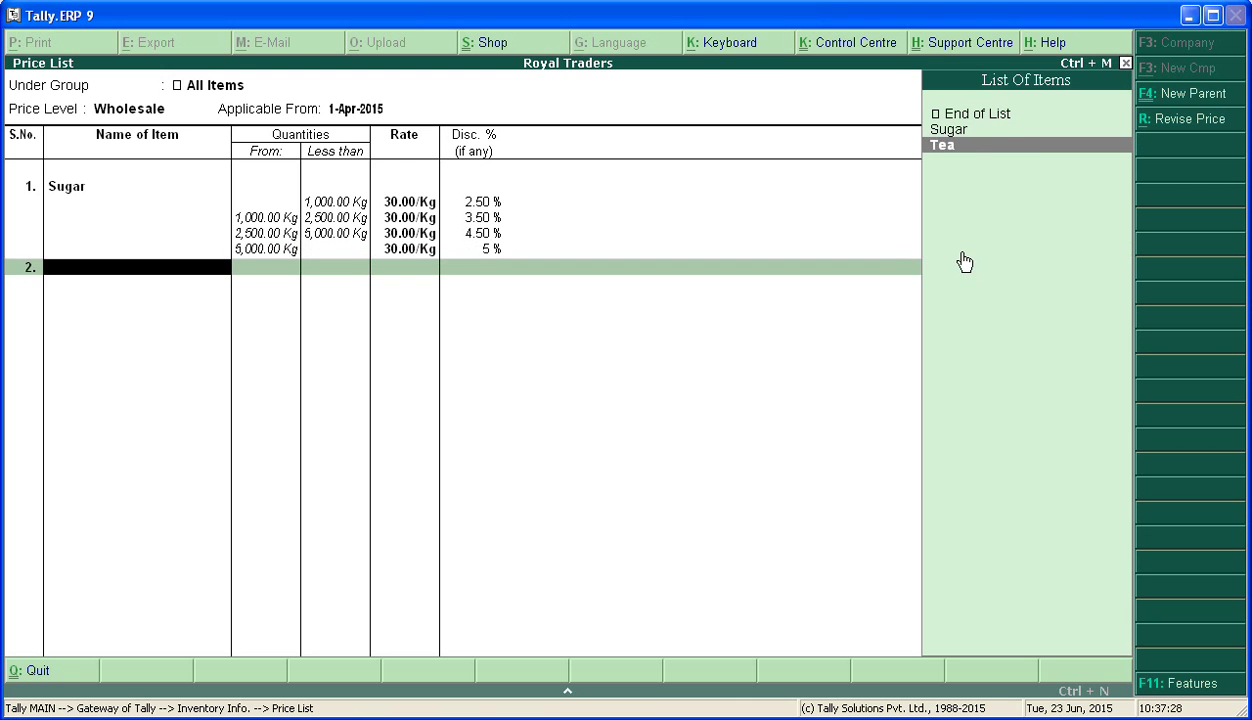
{"action": "key", "text": "Return"}
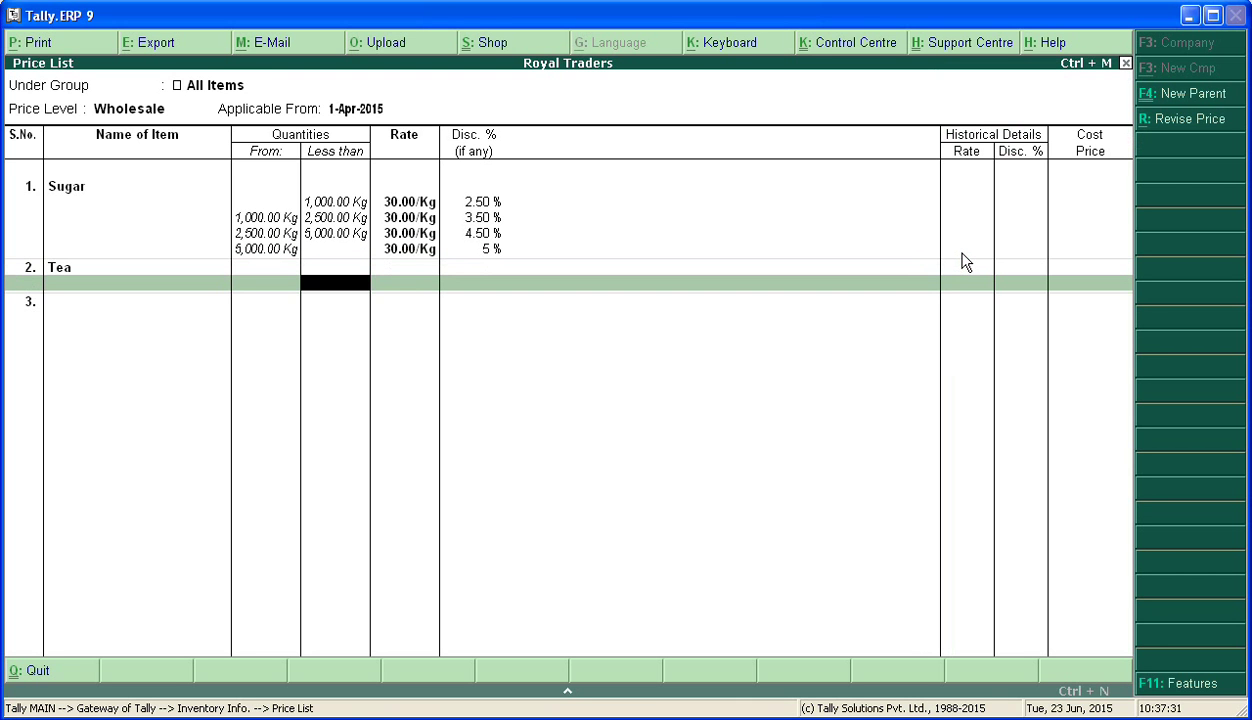
{"action": "type", "text": "1000"}
{"action": "key", "text": "Return"}
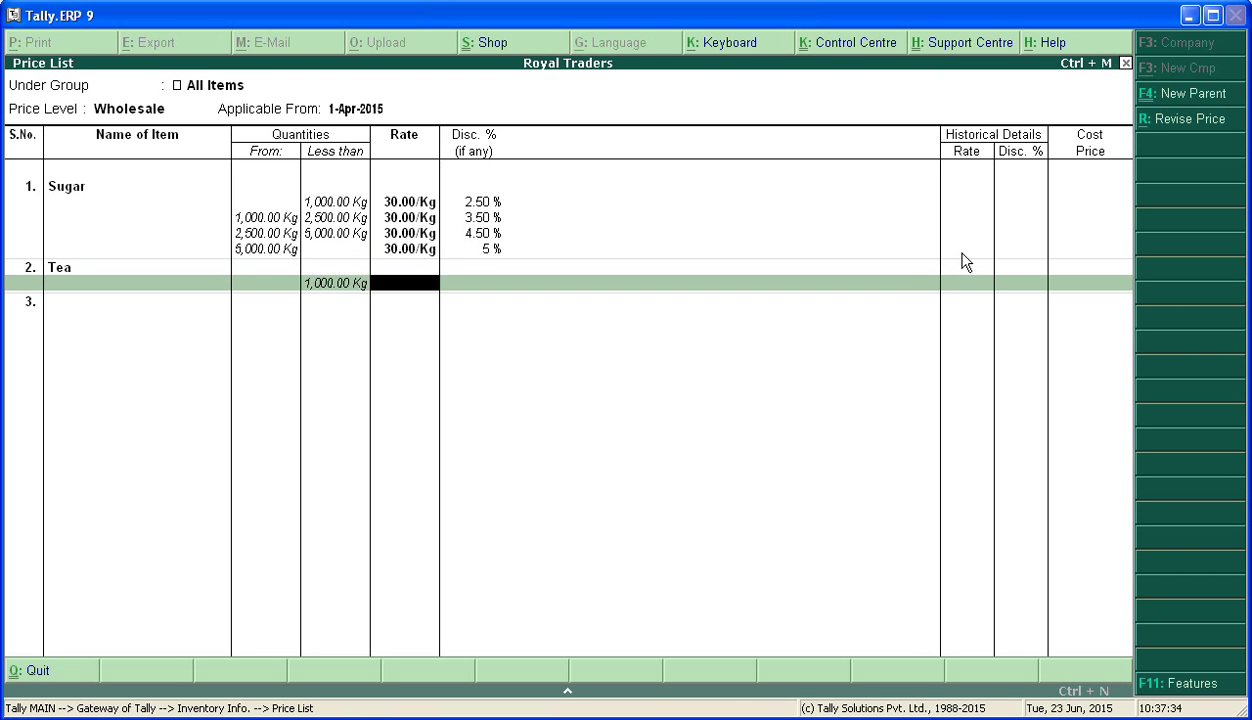
{"action": "type", "text": "250"}
{"action": "key", "text": "Return"}
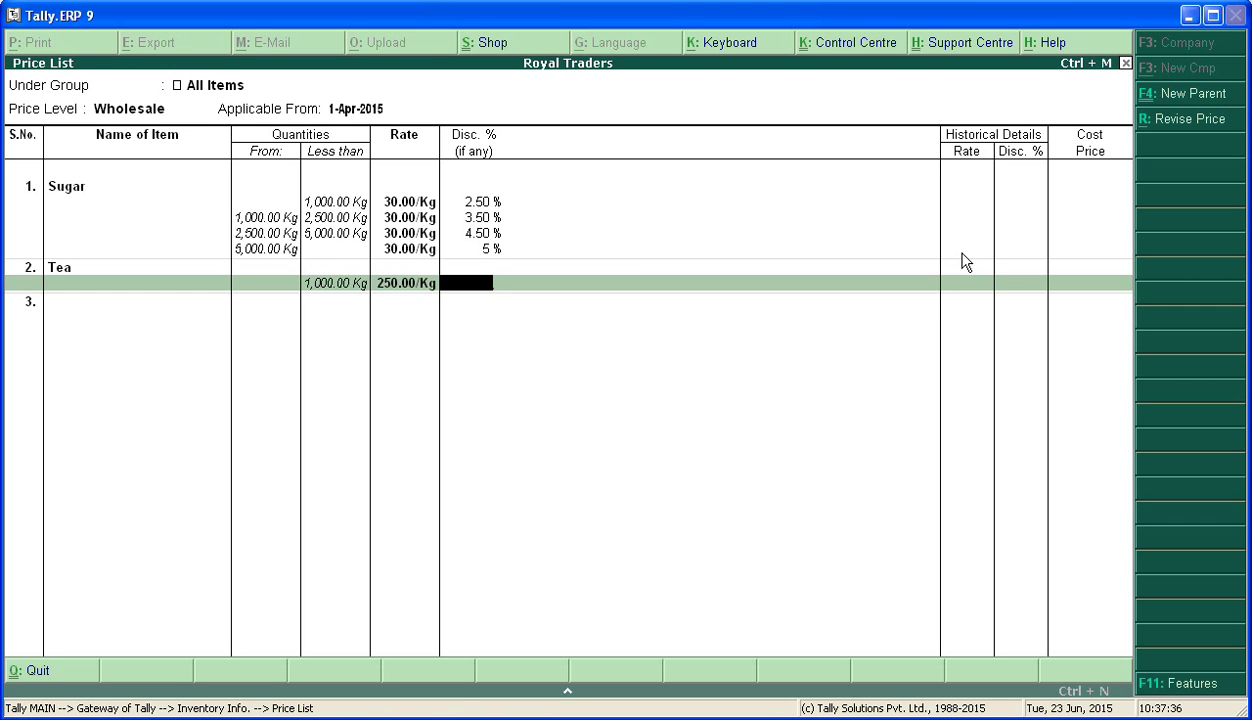
{"action": "type", "text": "2"}
{"action": "key", "text": "Return"}
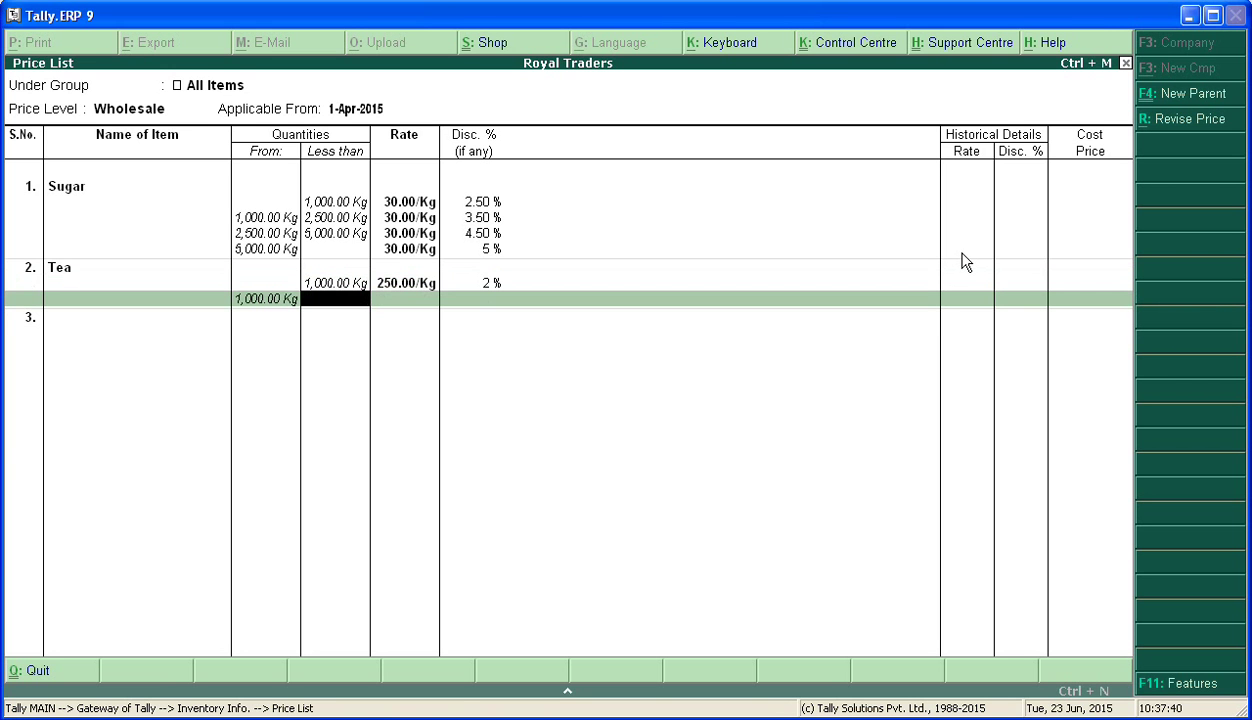
Add Tea's slab from 1,000 Kg to less than 2,500 Kg at 250.00/Kg with 3.5% discount
{"action": "type", "text": "2500"}
{"action": "key", "text": "Return"}
{"action": "type", "text": "250"}
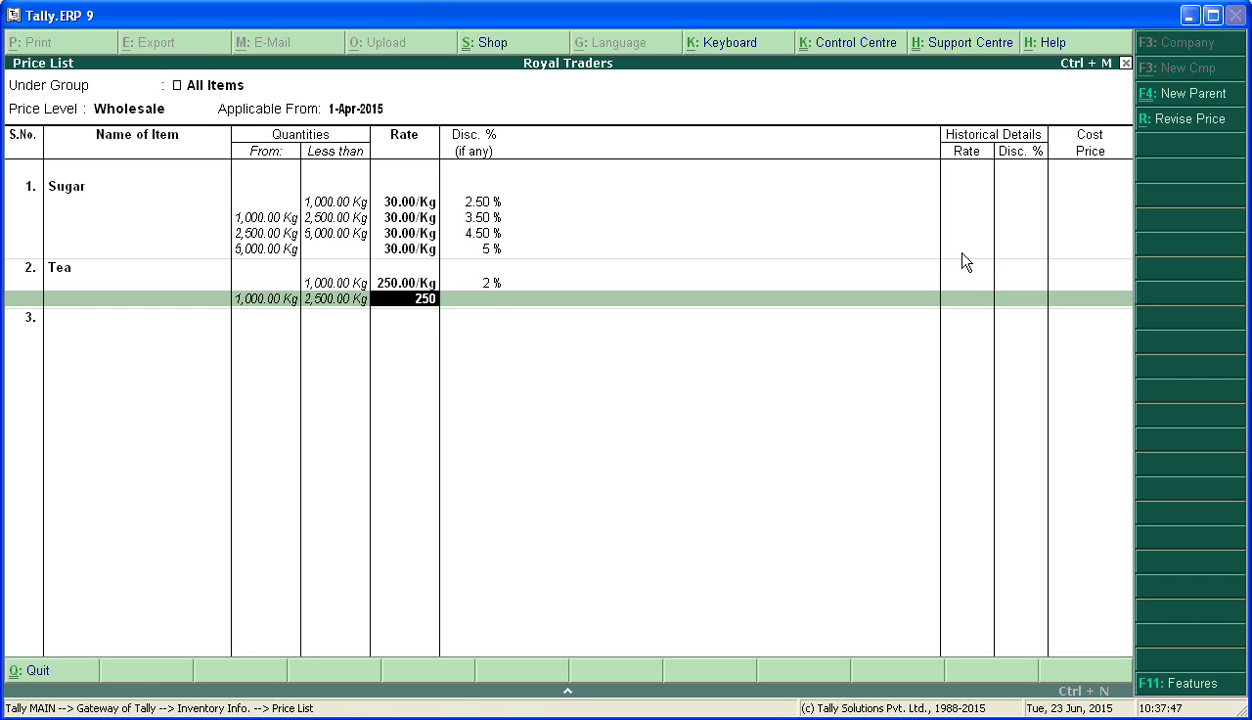
{"action": "key", "text": "Return"}
{"action": "type", "text": "3.5"}
{"action": "key", "text": "Return"}
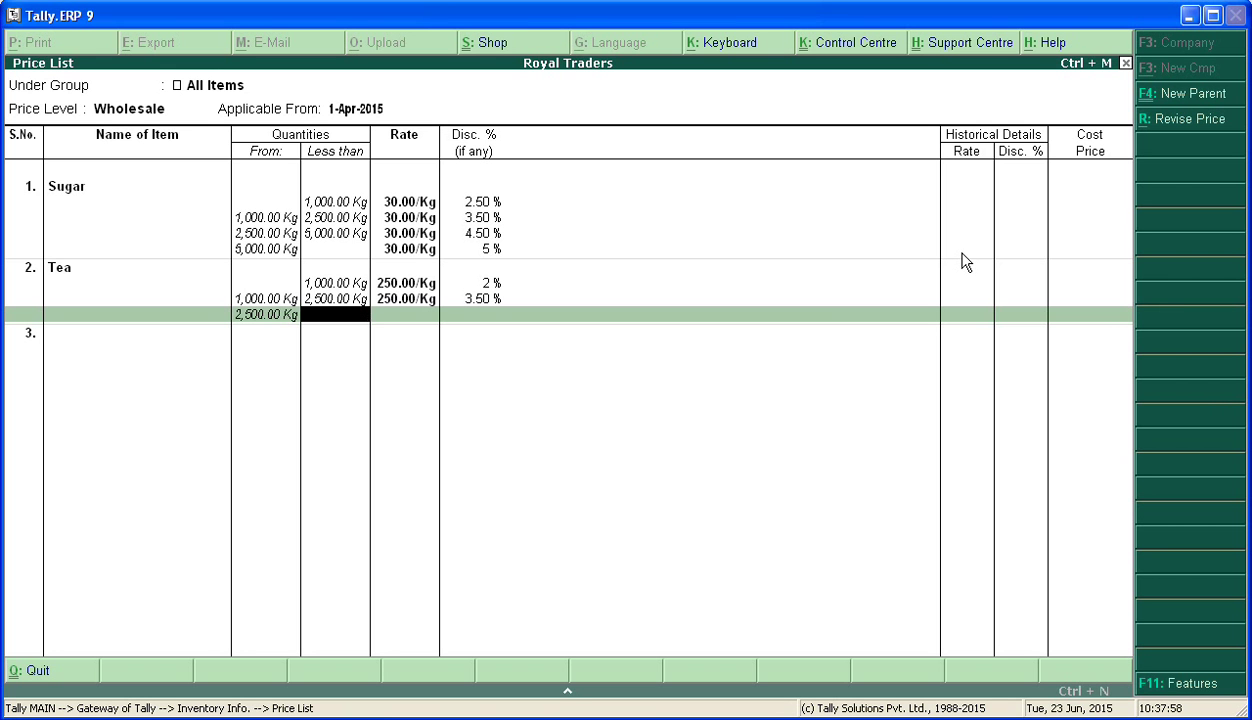
Add Tea's open-ended slab from 2,500 Kg, with no upper limit, at 250.00/Kg and 5% discount
{"action": "key", "text": "Return"}
{"action": "type", "text": "250"}
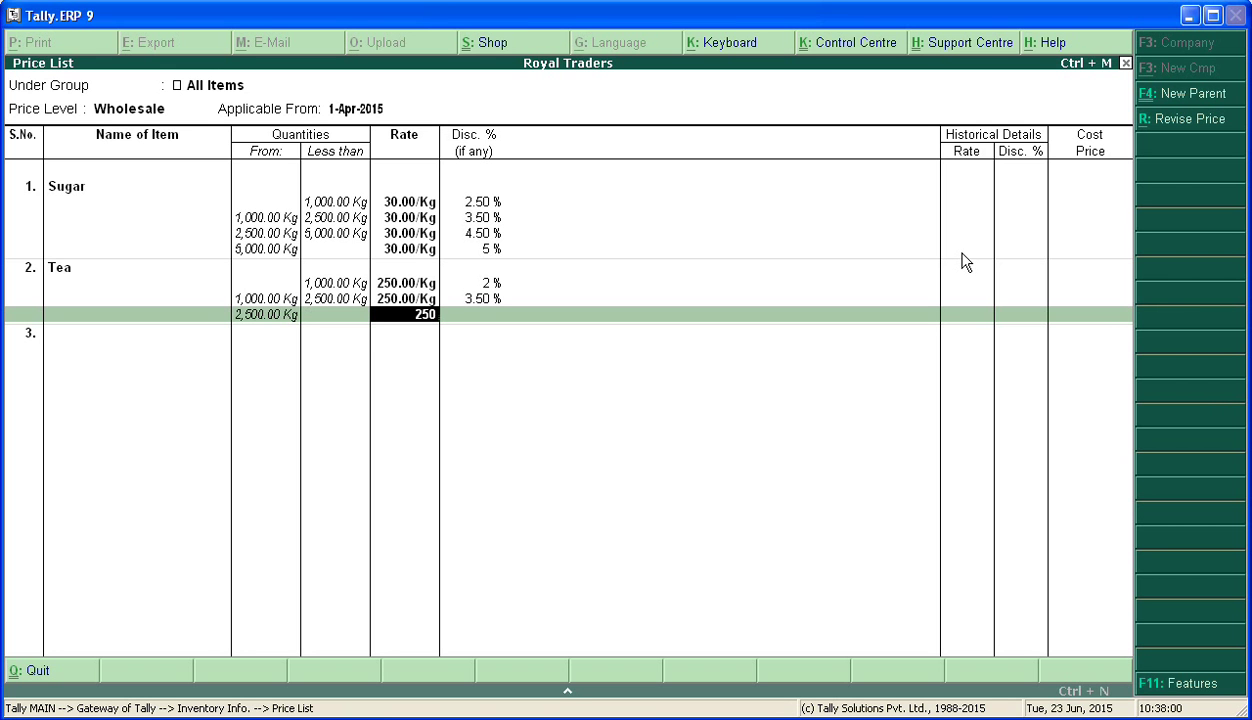
{"action": "key", "text": "Return"}
{"action": "type", "text": "5"}
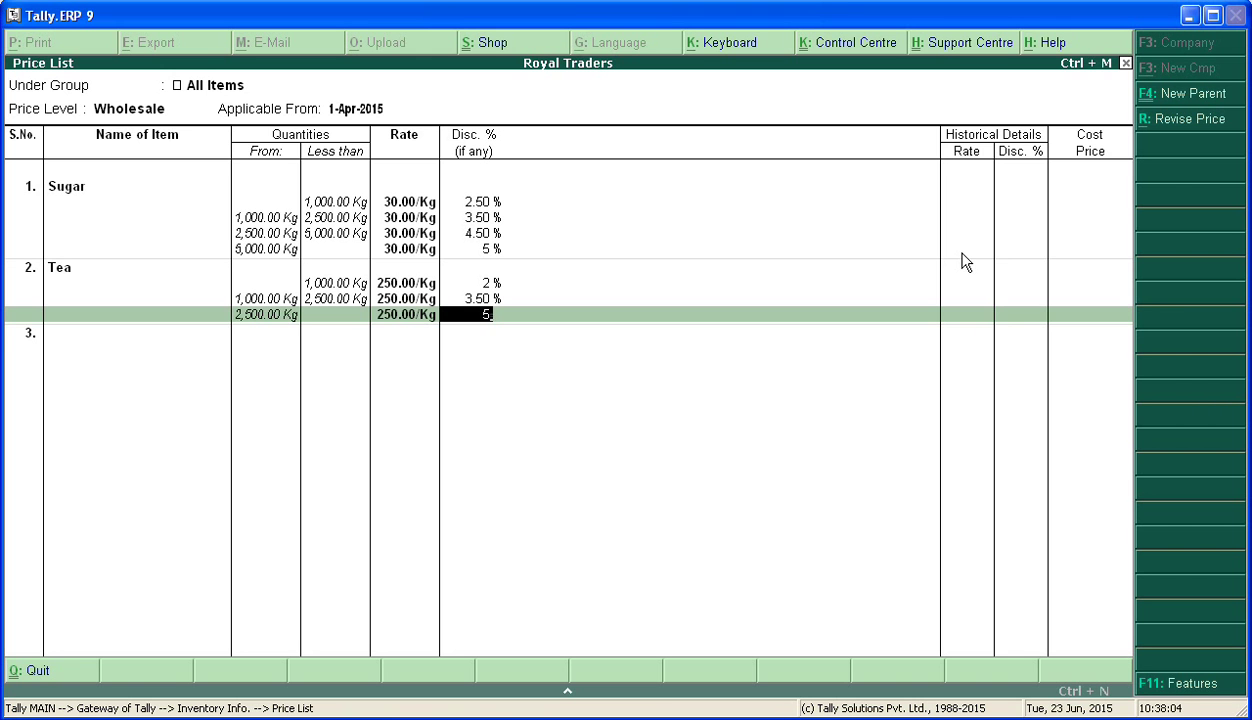
{"action": "key", "text": "Return"}
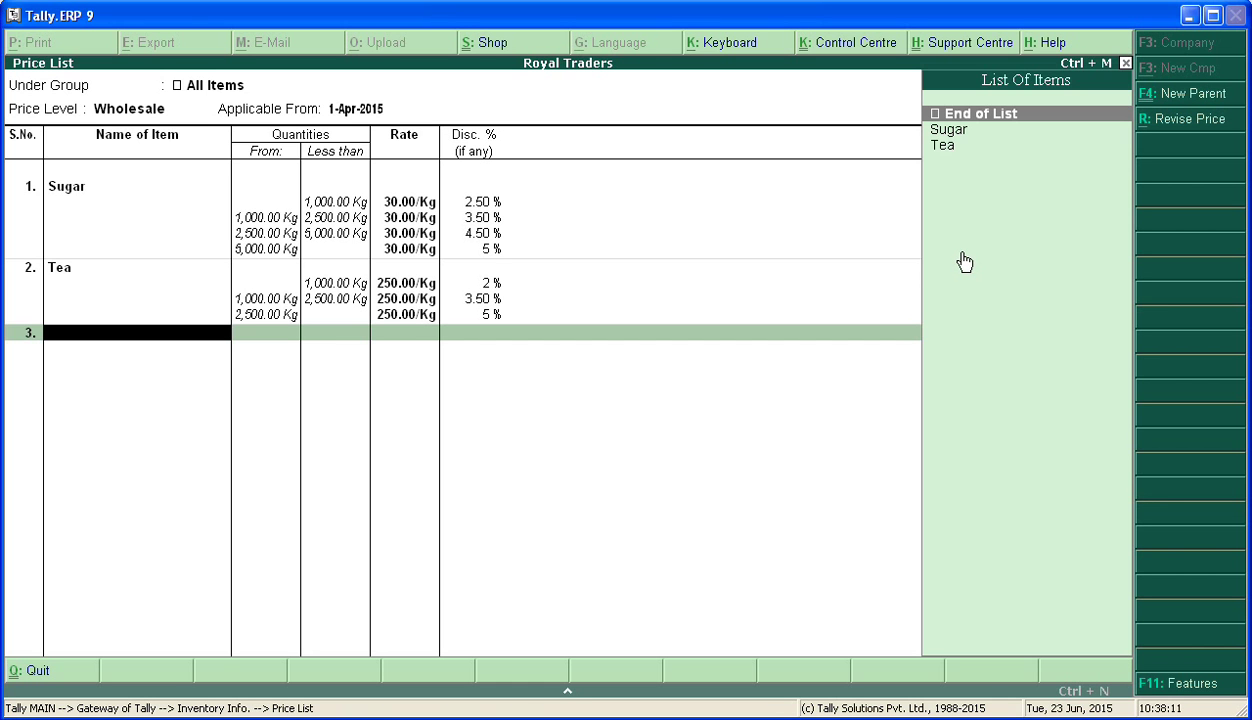
End the item list after Tea, accept the Wholesale price list and return to the Gateway of Tally
{"action": "key", "text": "Return"}
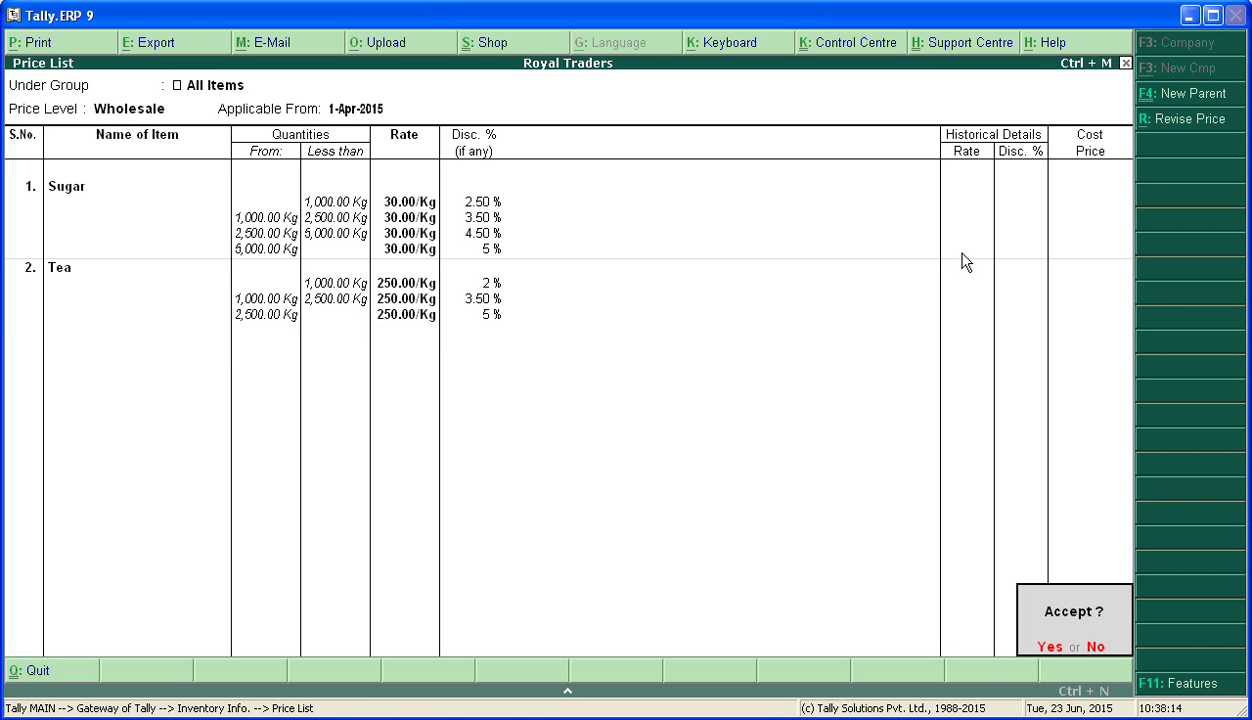
{"action": "key", "text": "y"}
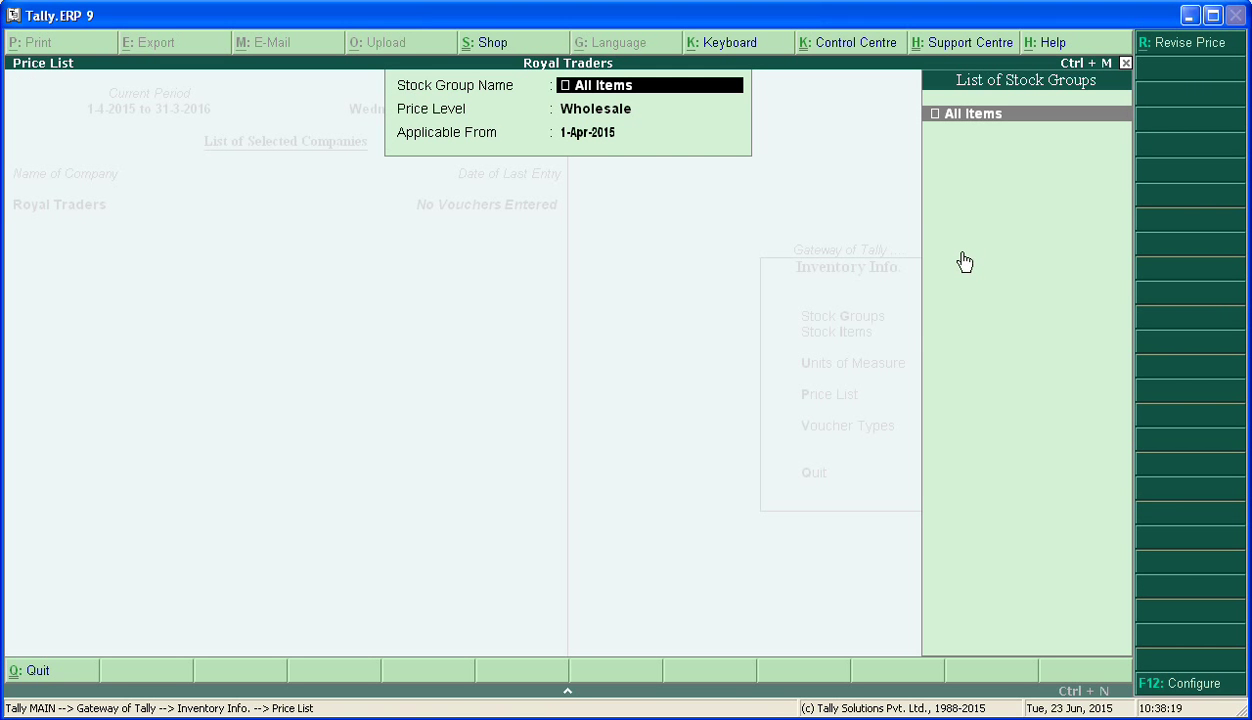
{"action": "key", "text": "BackSpace"}
{"action": "key", "text": "Escape"}
{"action": "key", "text": "Escape"}
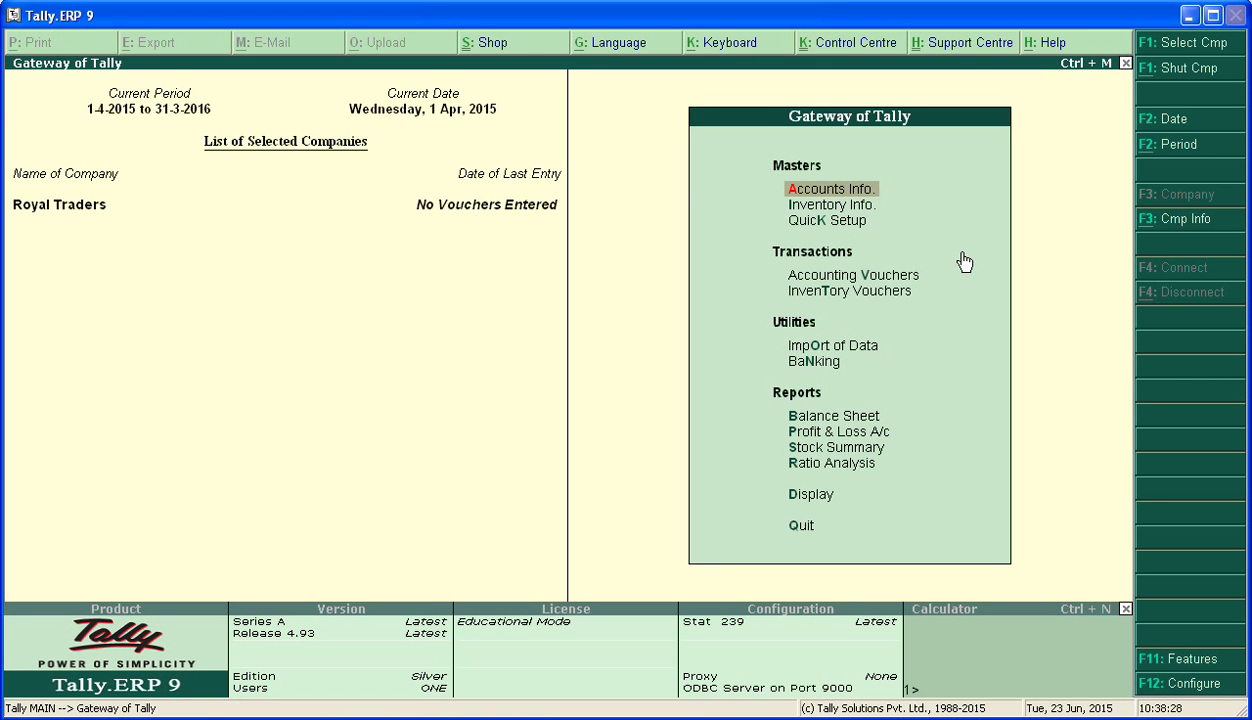
Open accounting voucher creation and switch the new voucher to the Sales type
{"action": "key", "text": "Down"}
{"action": "key", "text": "Down"}
{"action": "key", "text": "Down"}
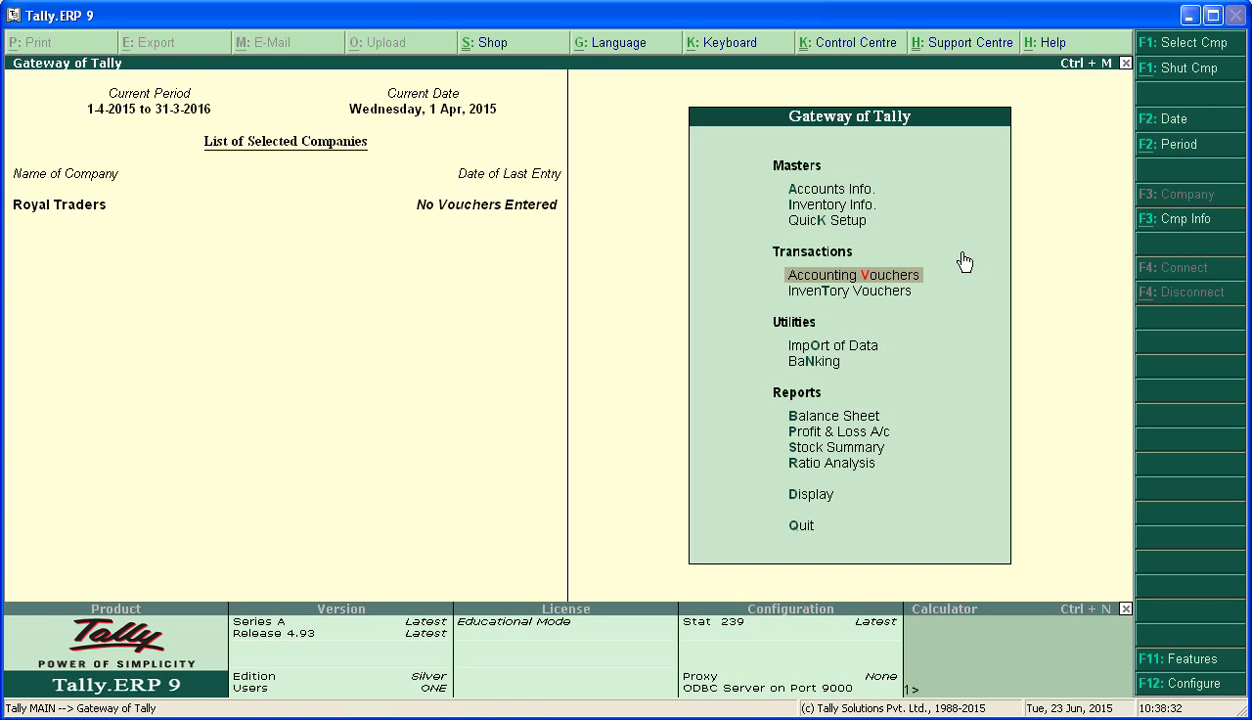
{"action": "key", "text": "Return"}
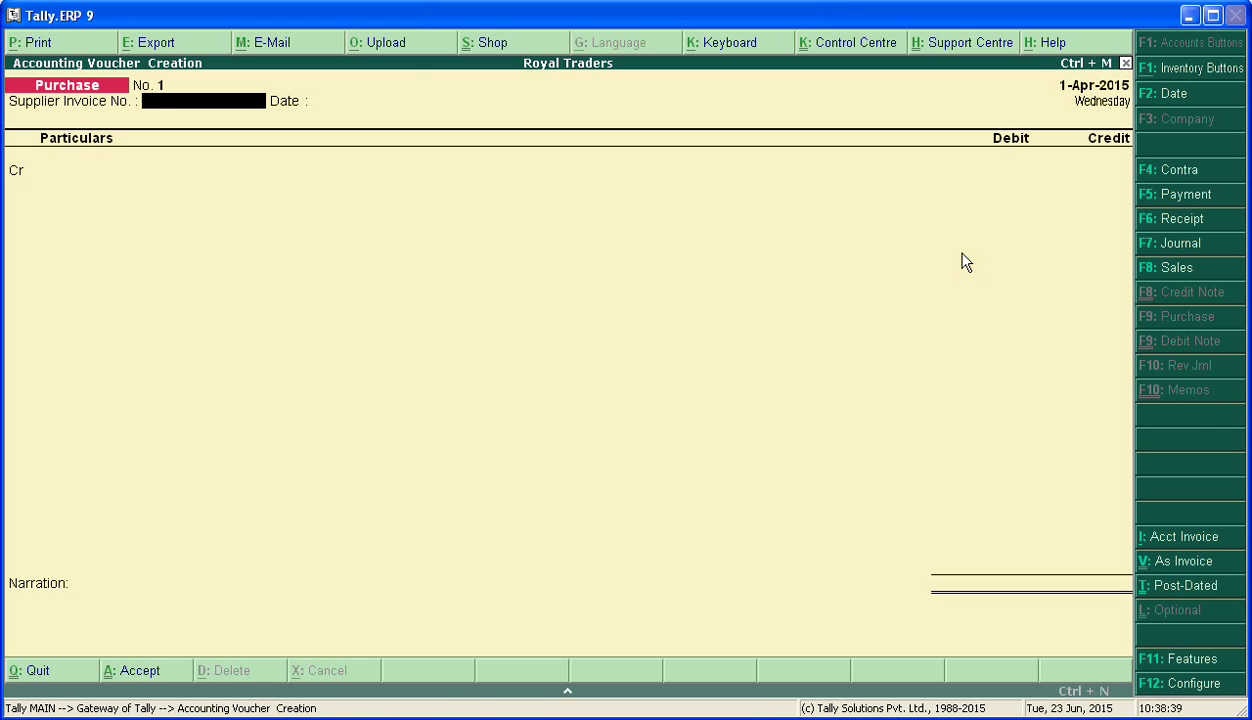
{"action": "key", "text": "F8"}
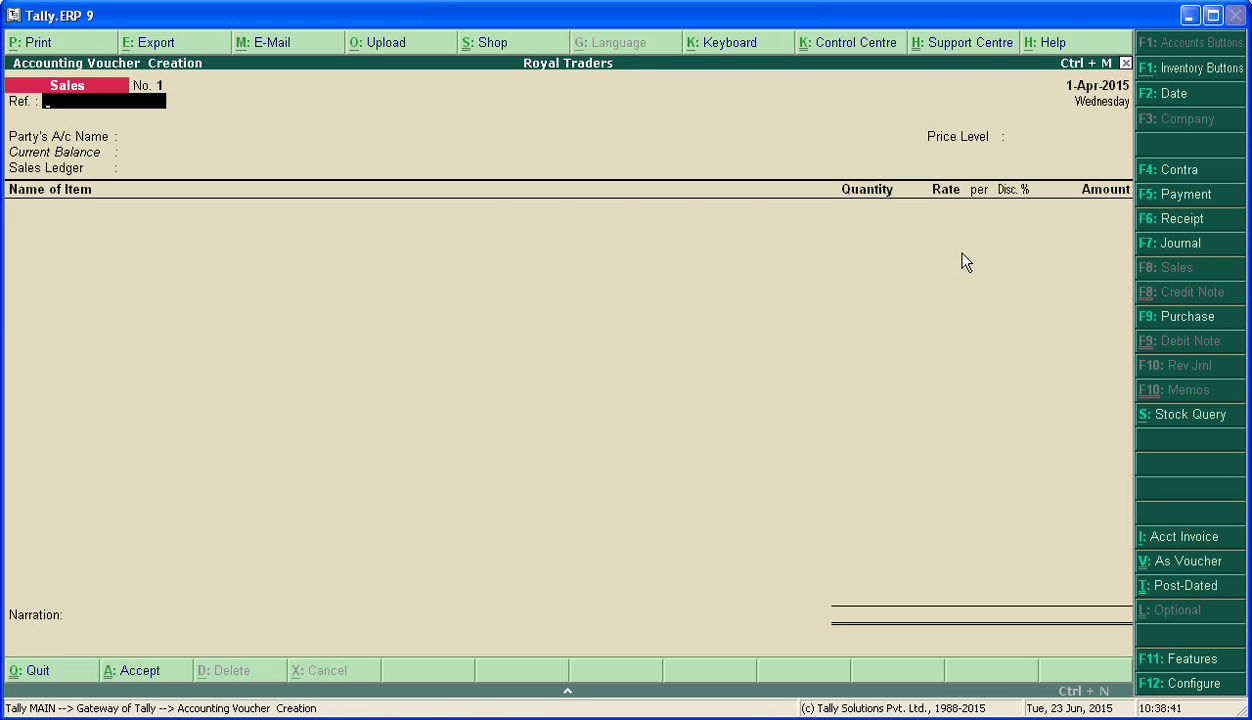
Fill in the sales voucher header with reference 1234, party account Cash, price level Retail and sales ledger Sales
{"action": "type", "text": "1234"}
{"action": "key", "text": "Return"}
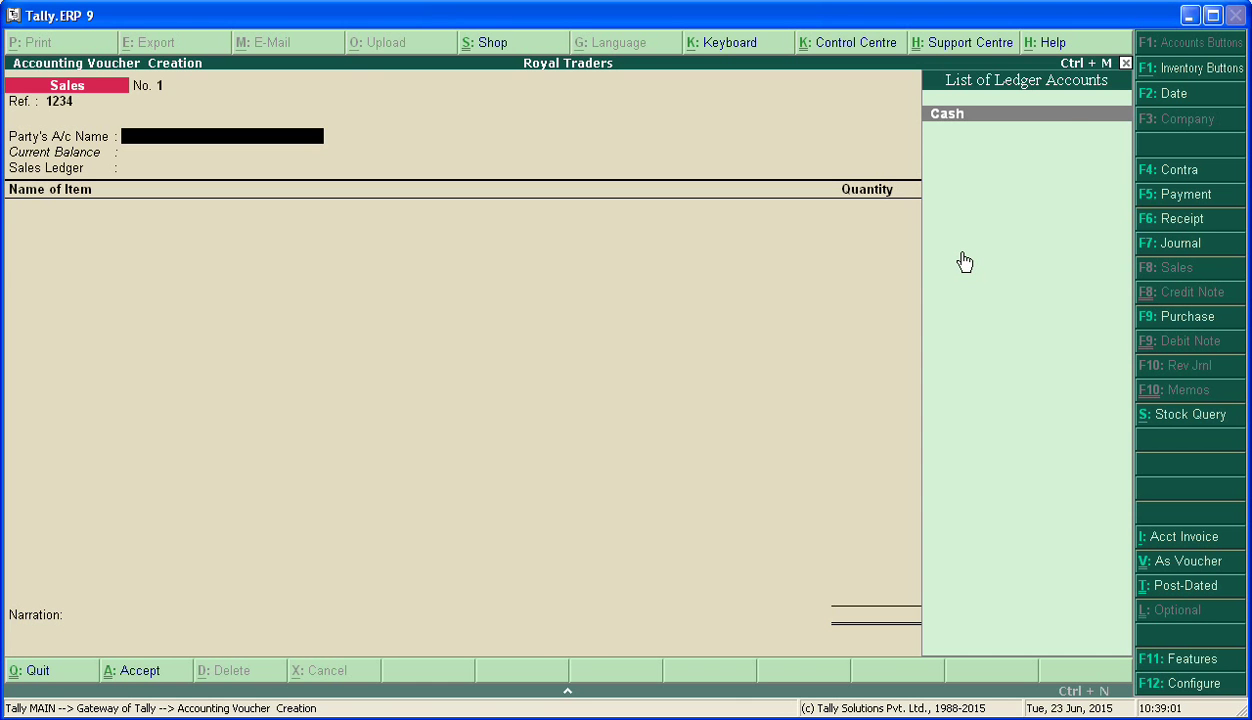
{"action": "key", "text": "Return"}
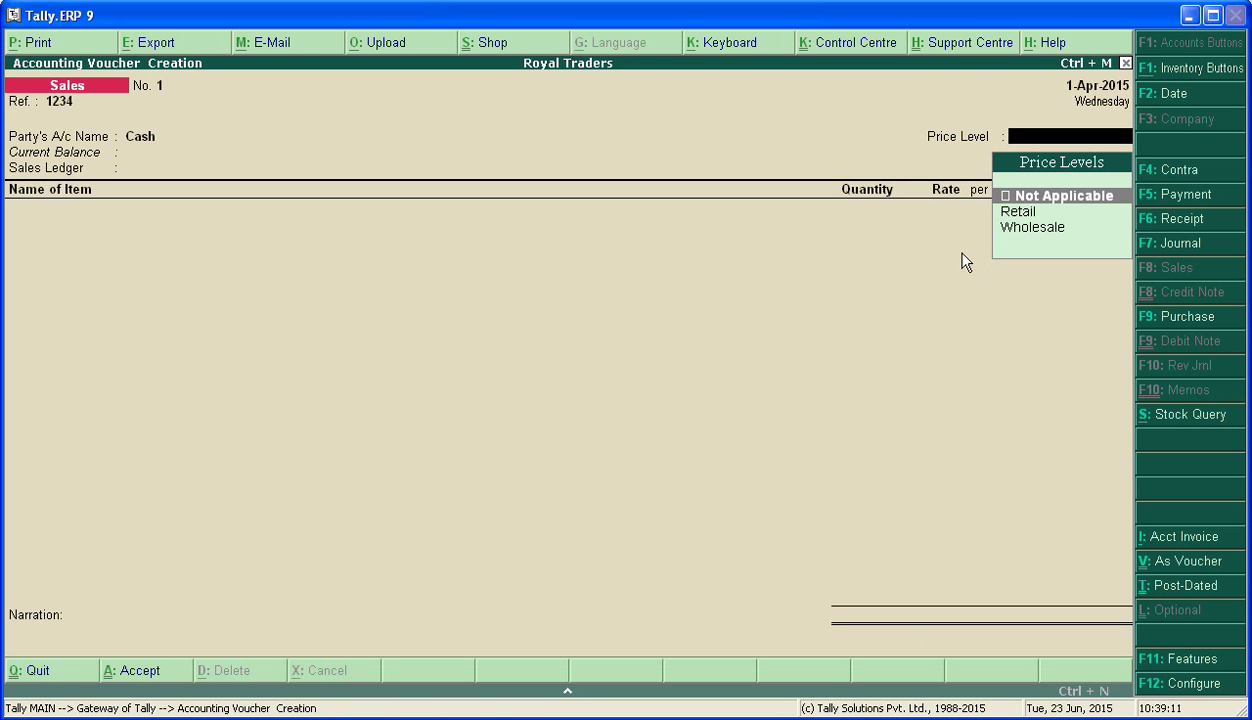
{"action": "key", "text": "Down"}
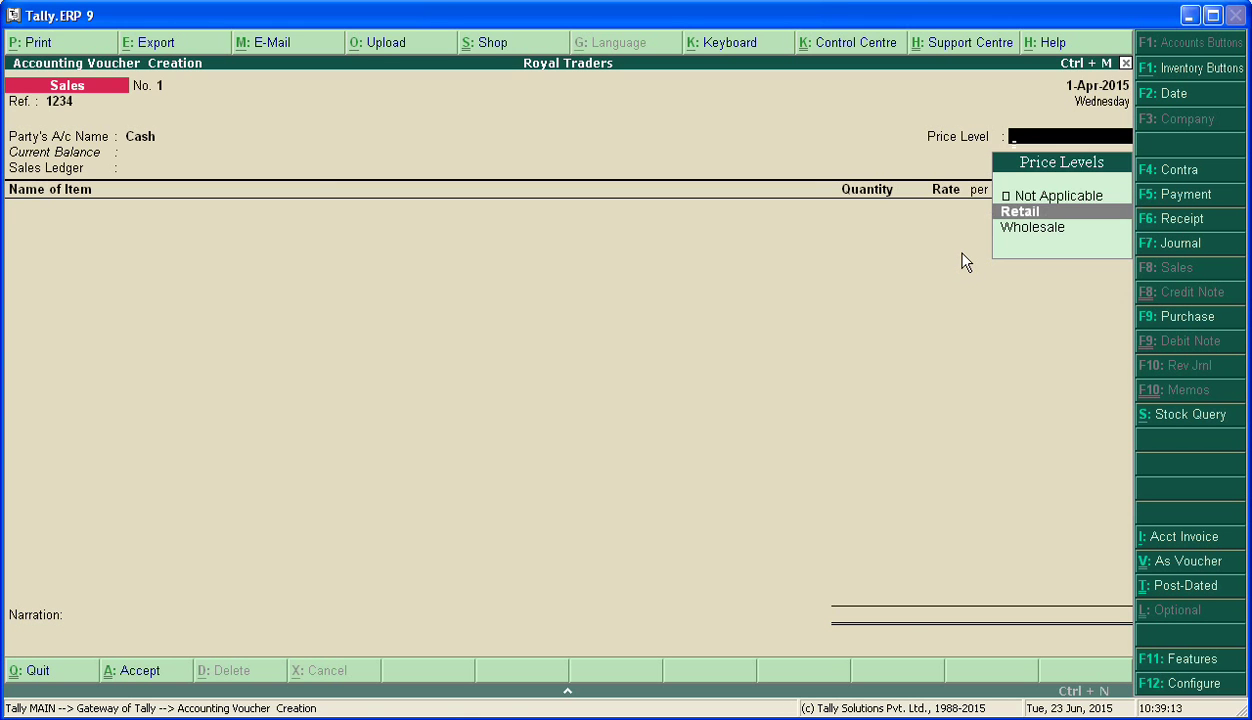
{"action": "key", "text": "Return"}
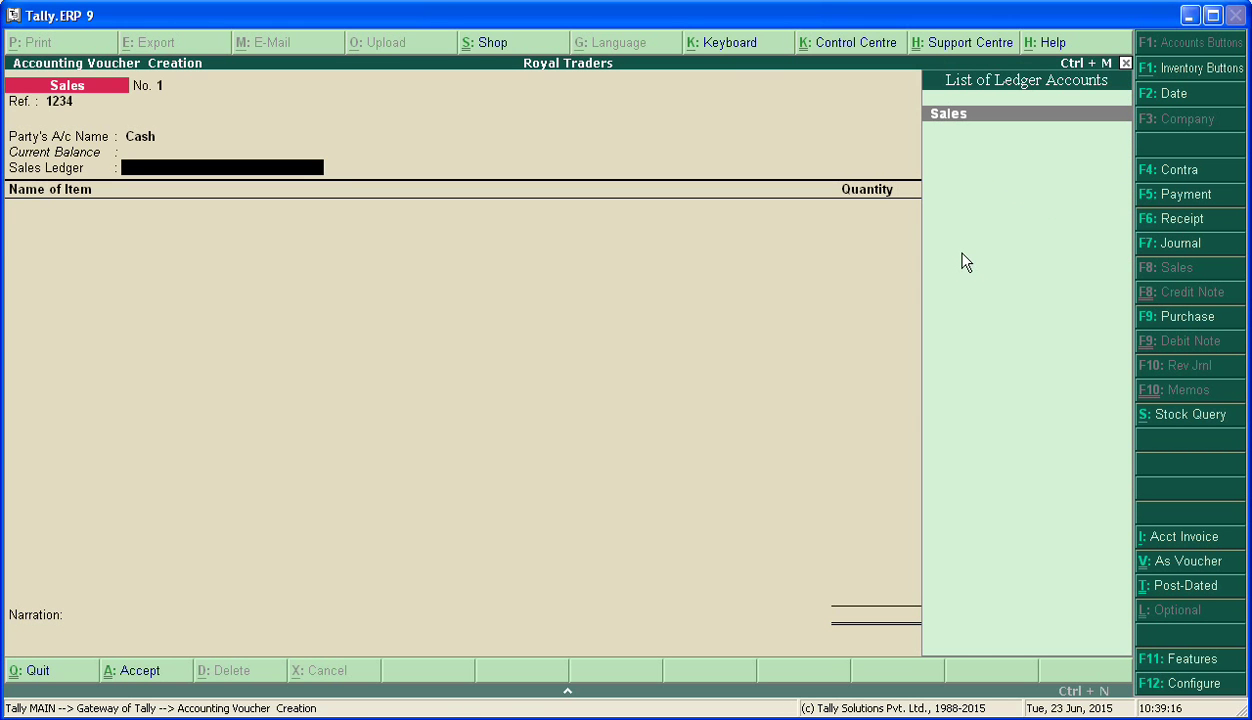
{"action": "key", "text": "Return"}
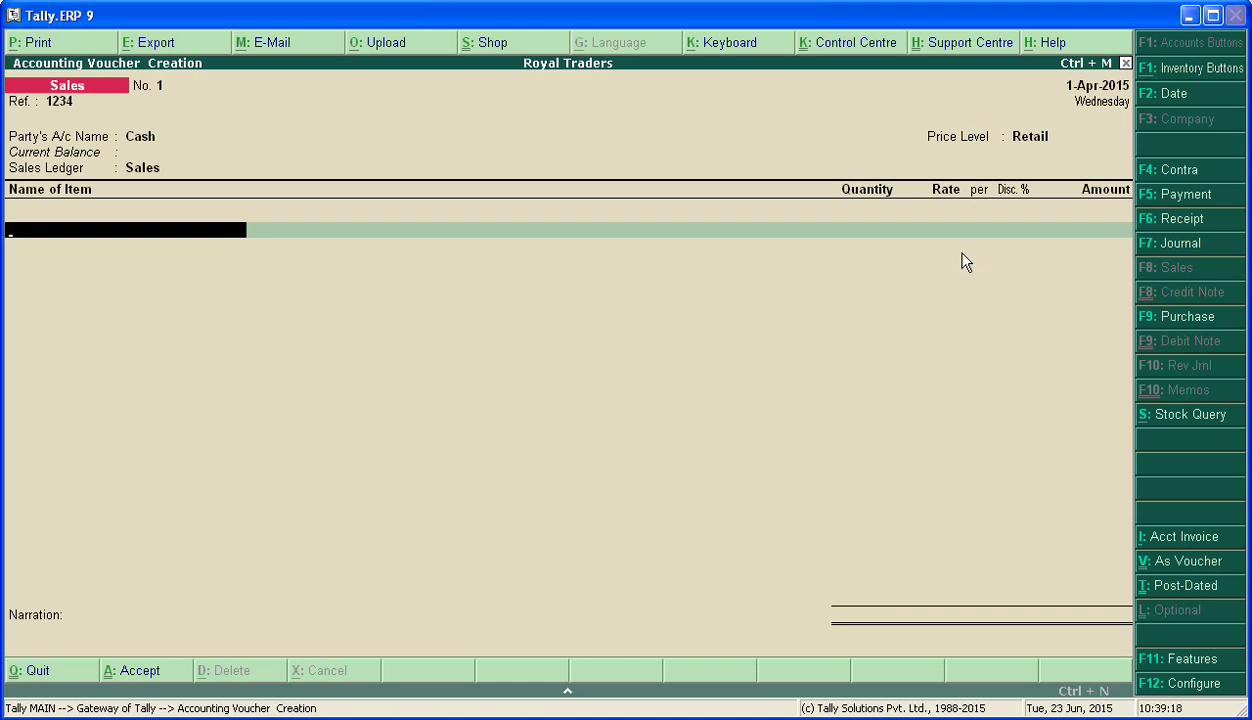
Add 250 Kg of Sugar as the first item, keeping the Retail price list's rate and discount
{"action": "type", "text": "S"}
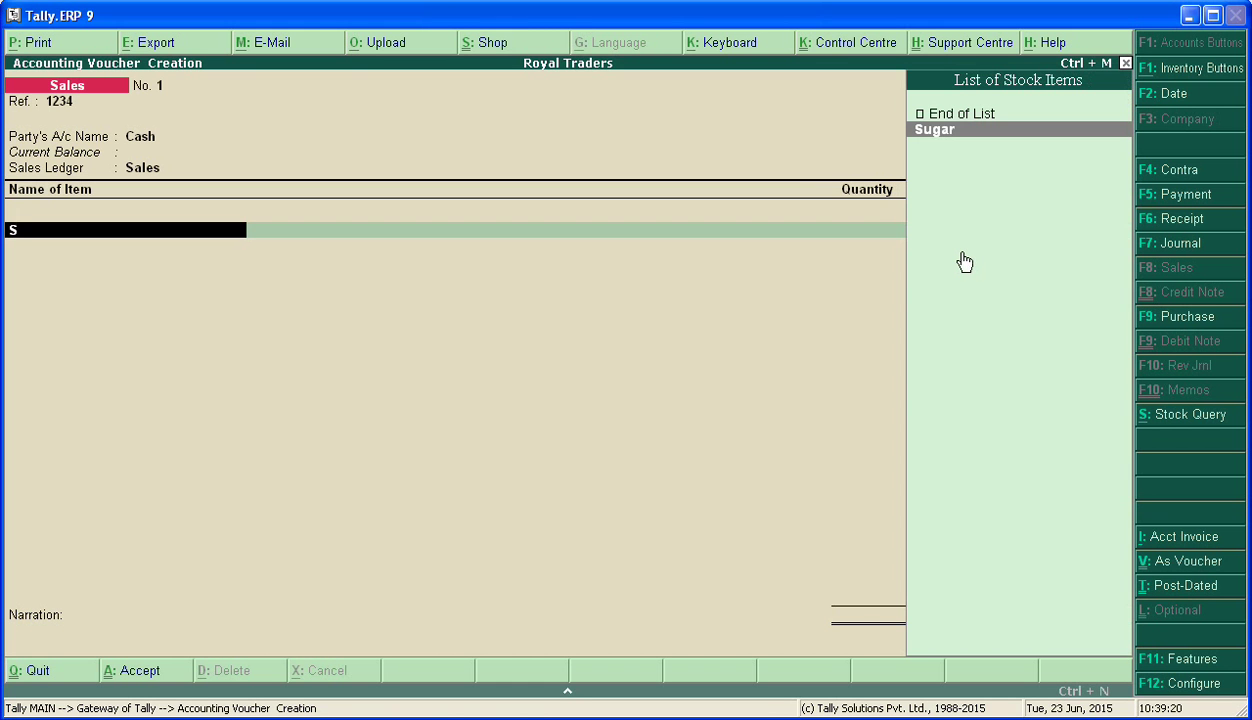
{"action": "key", "text": "Return"}
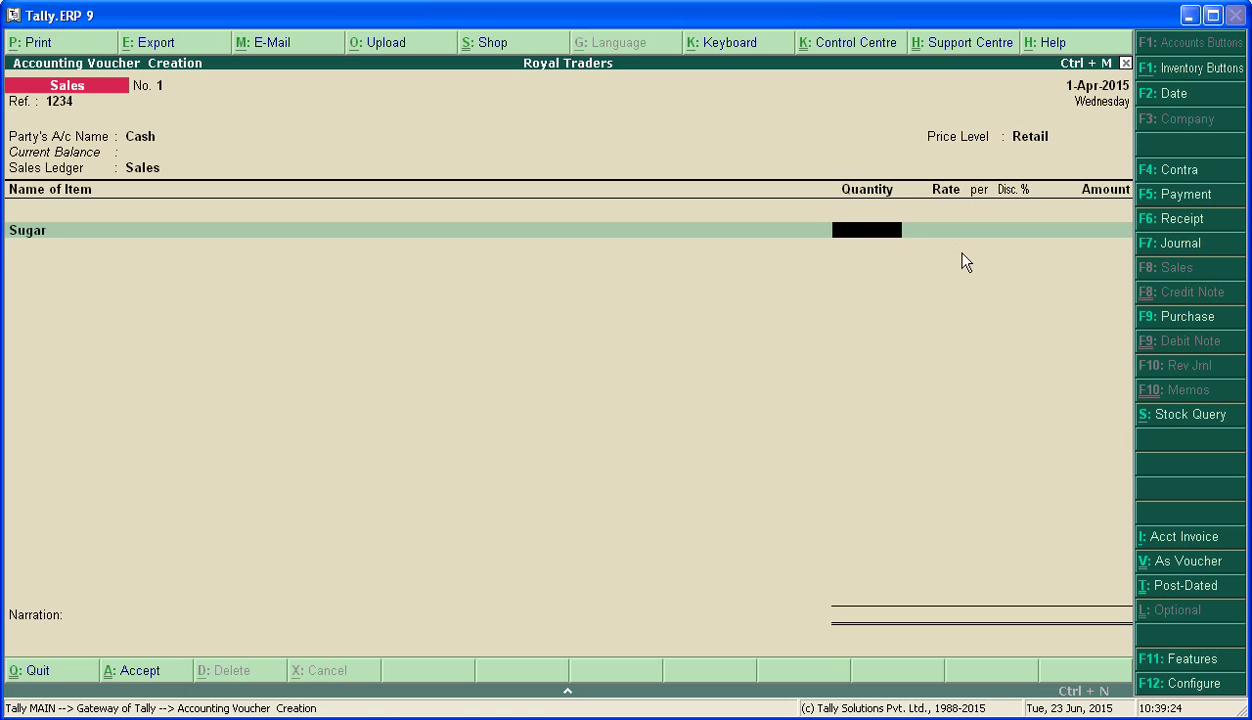
{"action": "type", "text": "250"}
{"action": "key", "text": "Return"}
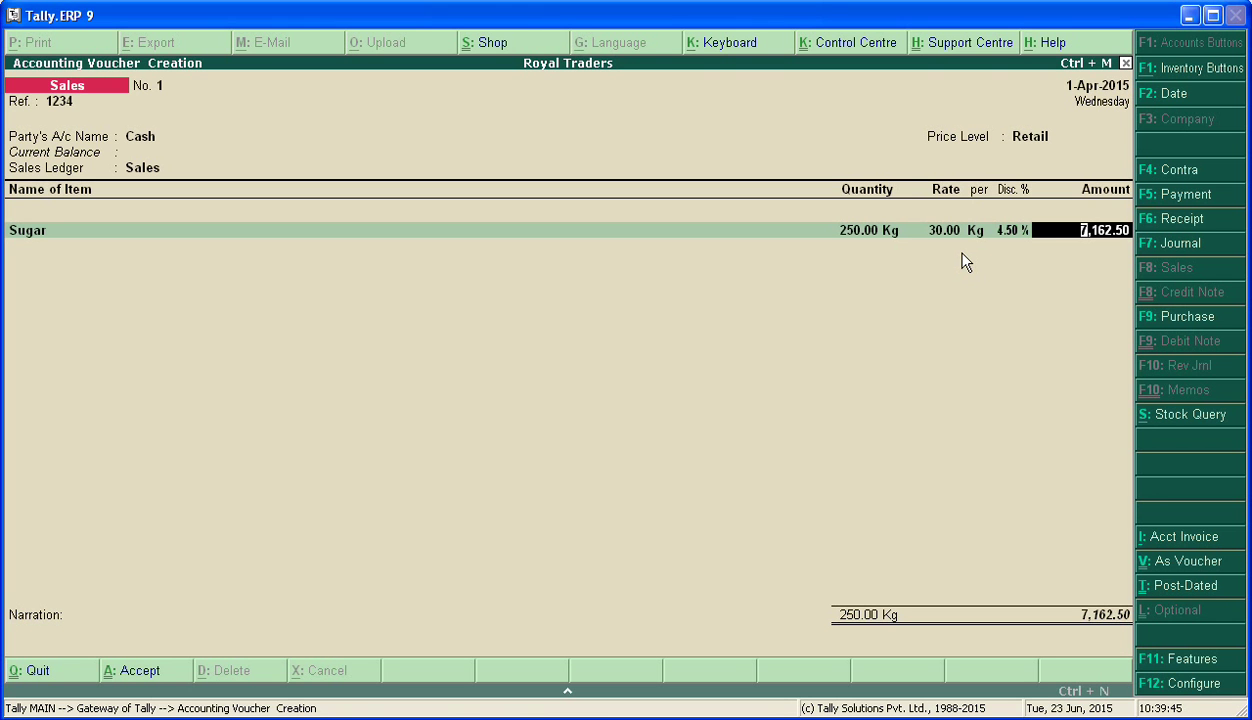
{"action": "key", "text": "Return"}
Add 100 Kg of Tea as the second item, keeping the Retail price list's rate and discount
{"action": "type", "text": "T"}
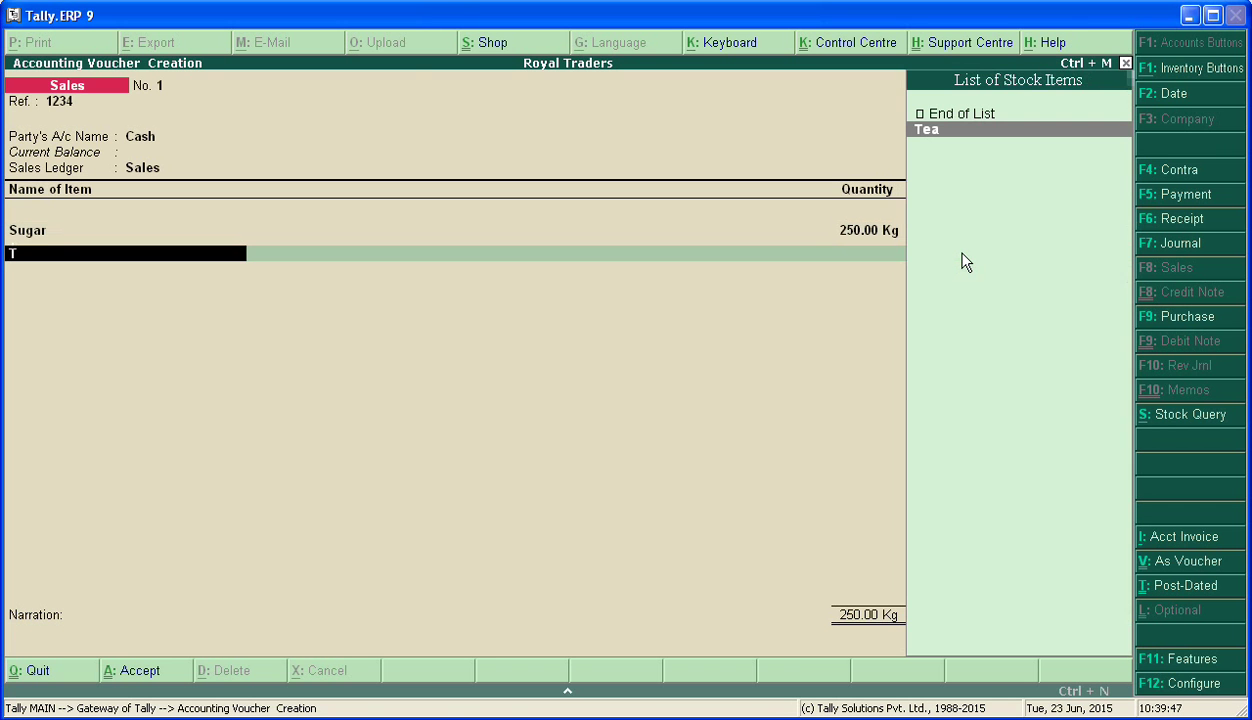
{"action": "key", "text": "Return"}
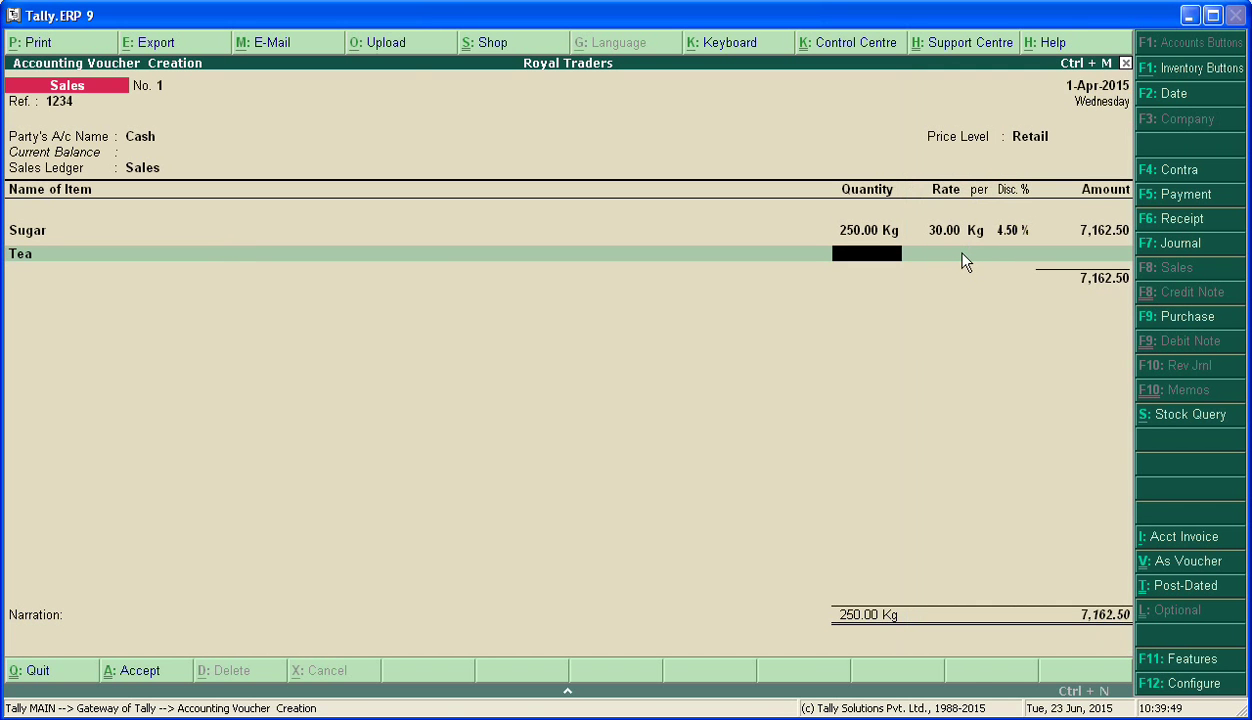
{"action": "type", "text": "100"}
{"action": "key", "text": "Return"}
{"action": "key", "text": "Return"}
{"action": "key", "text": "Return"}
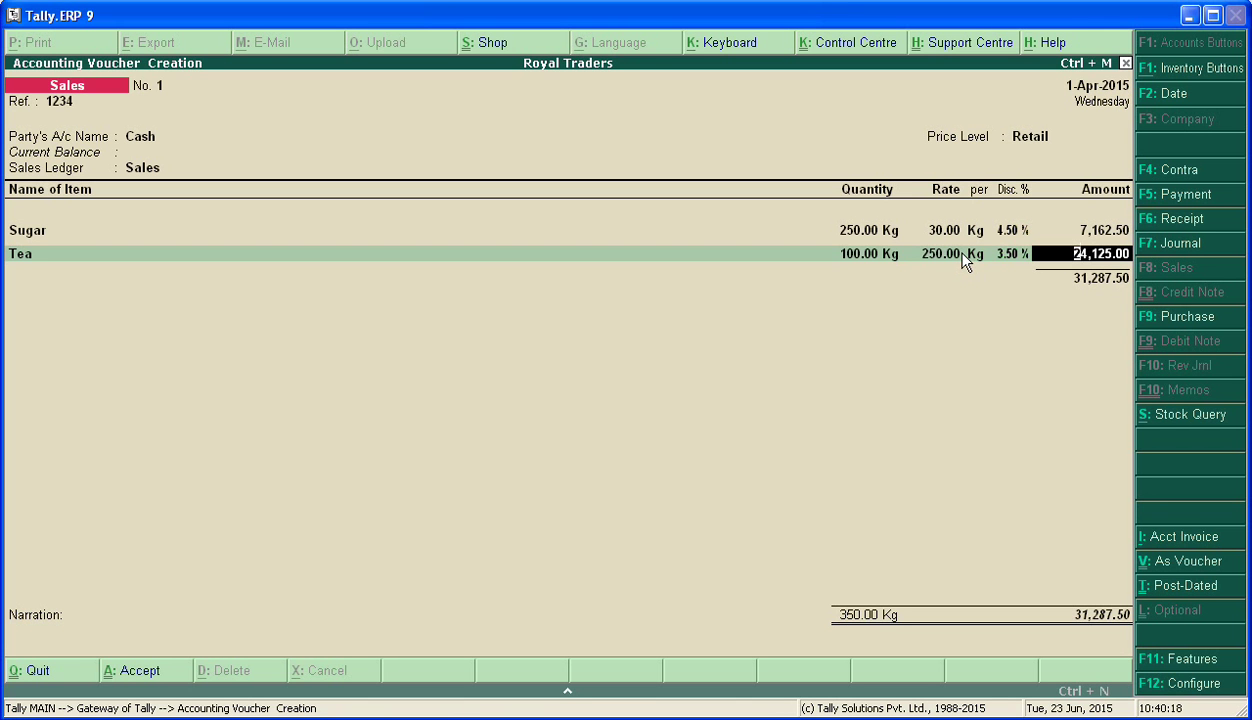
{"action": "key", "text": "Return"}
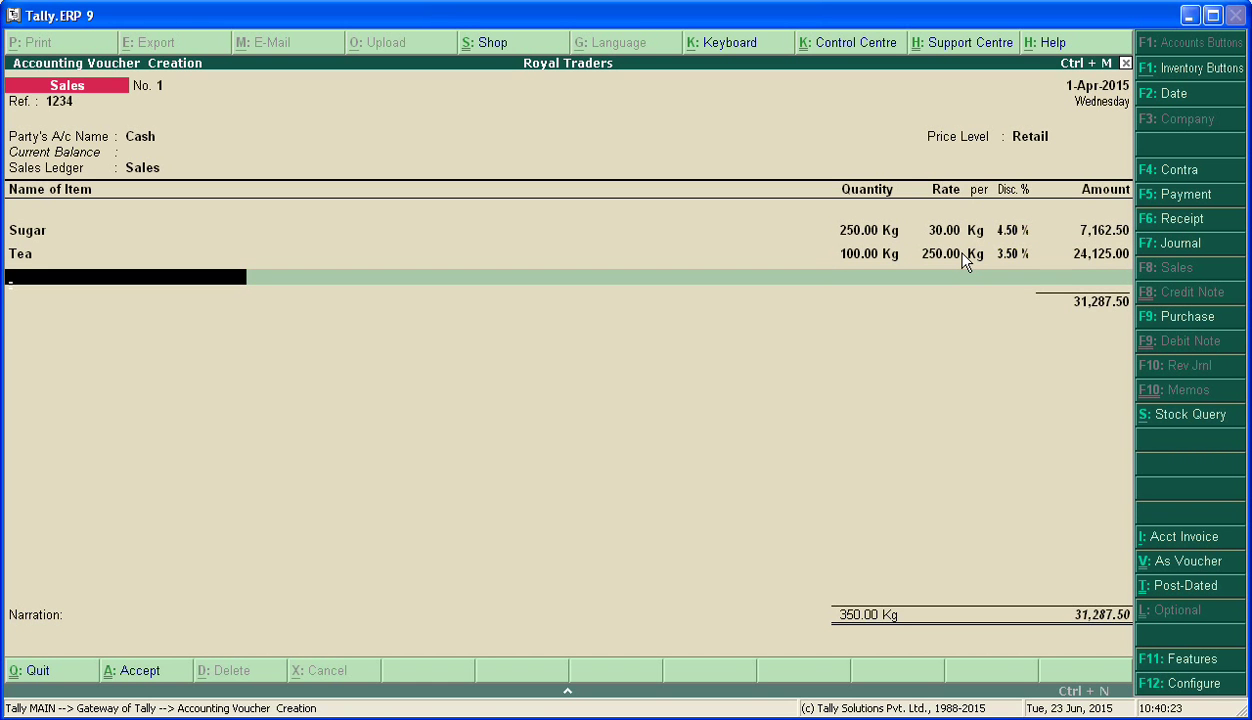
End the item list after Tea, leave the narration blank and accept the Retail sales voucher
{"action": "key", "text": "Return"}
{"action": "key", "text": "Return"}
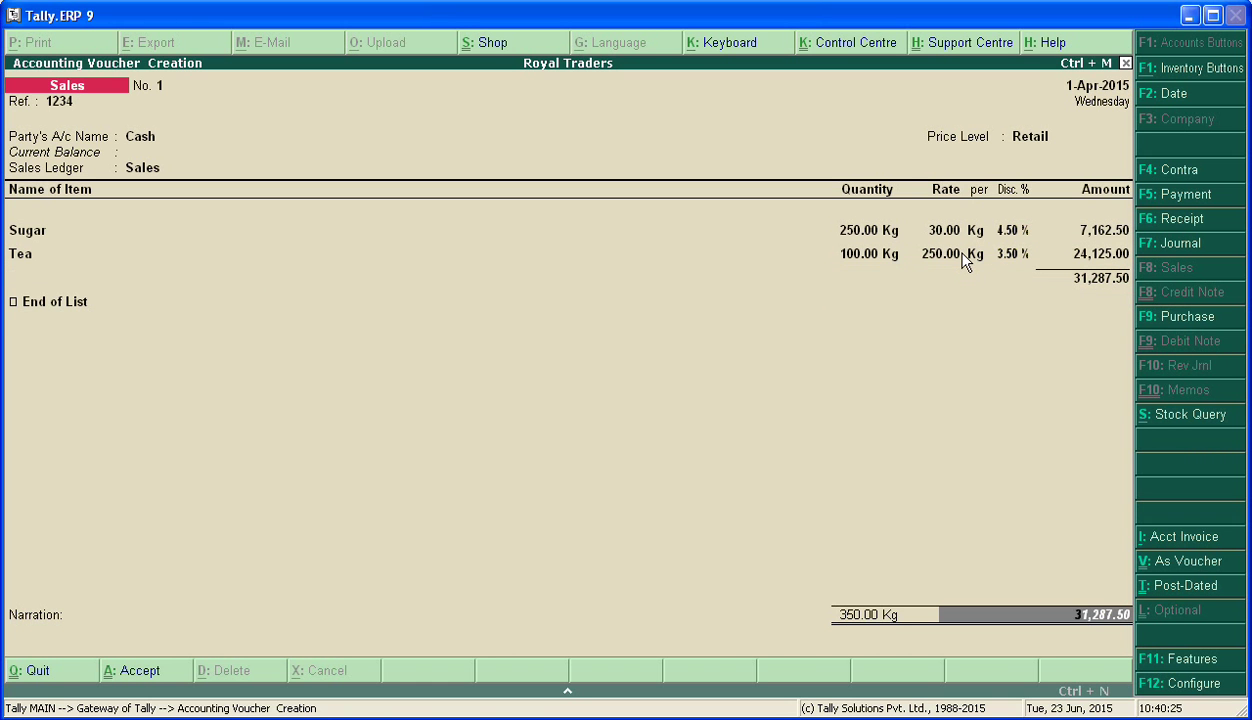
{"action": "key", "text": "Return"}
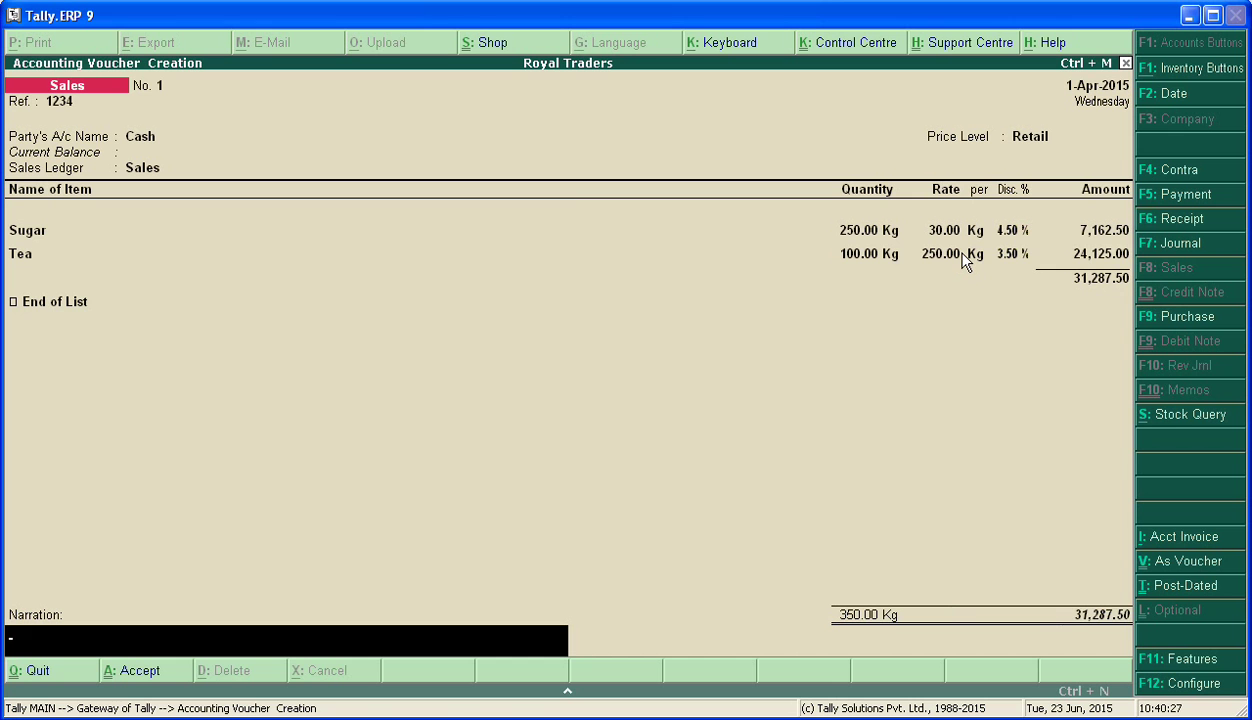
{"action": "key", "text": "Return"}
{"action": "key", "text": "Return"}
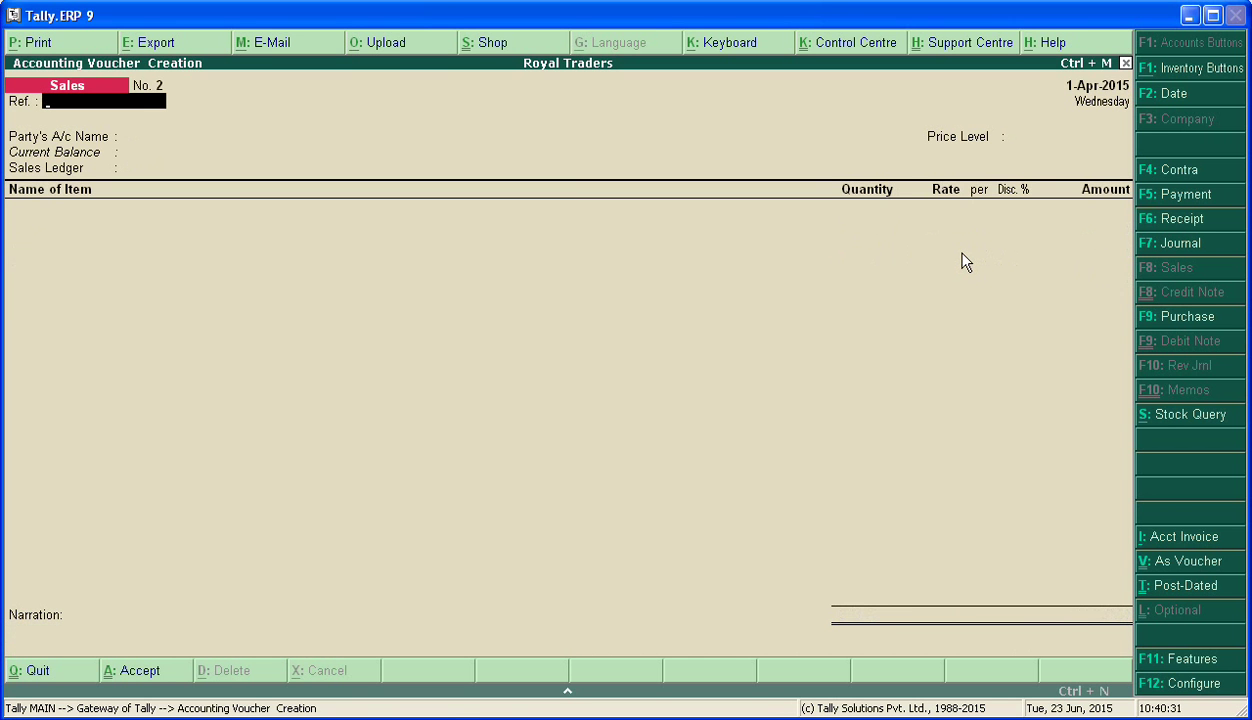
Fill in the second sales voucher's header with reference 123456, party account Cash, price level Wholesale and sales ledger Sales
{"action": "type", "text": "123456"}
{"action": "key", "text": "Return"}
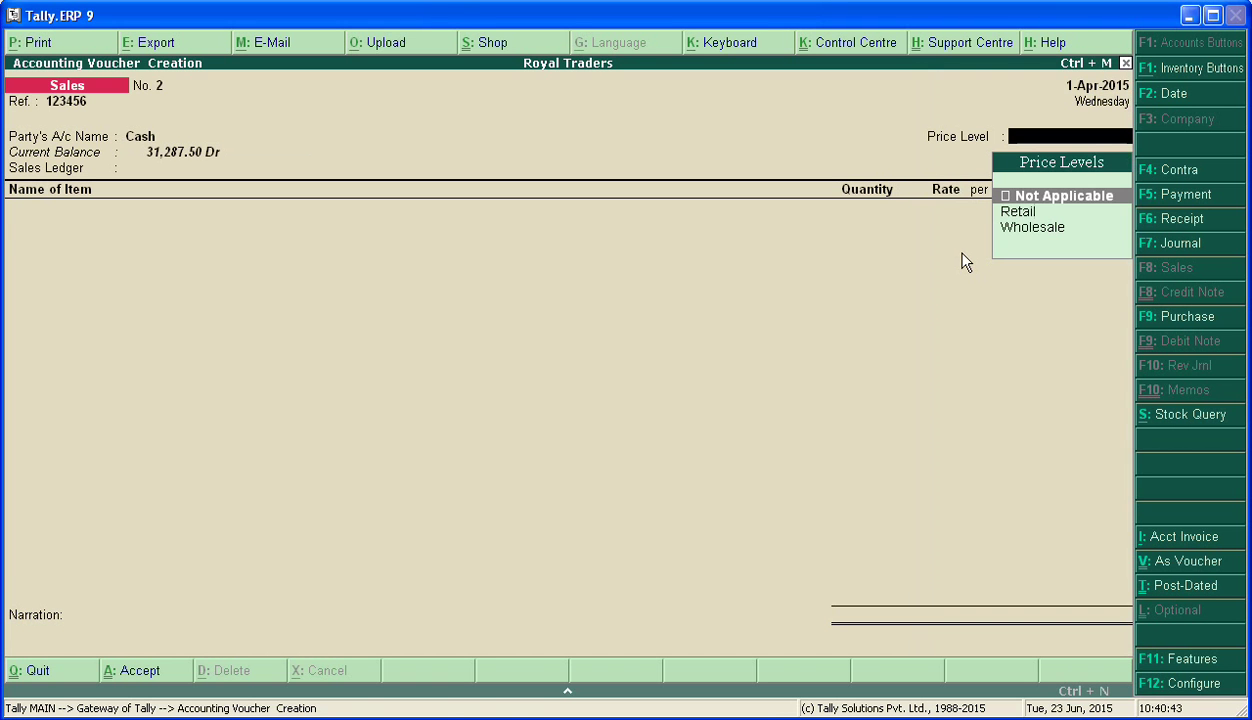
{"action": "key", "text": "Down"}
{"action": "key", "text": "Down"}
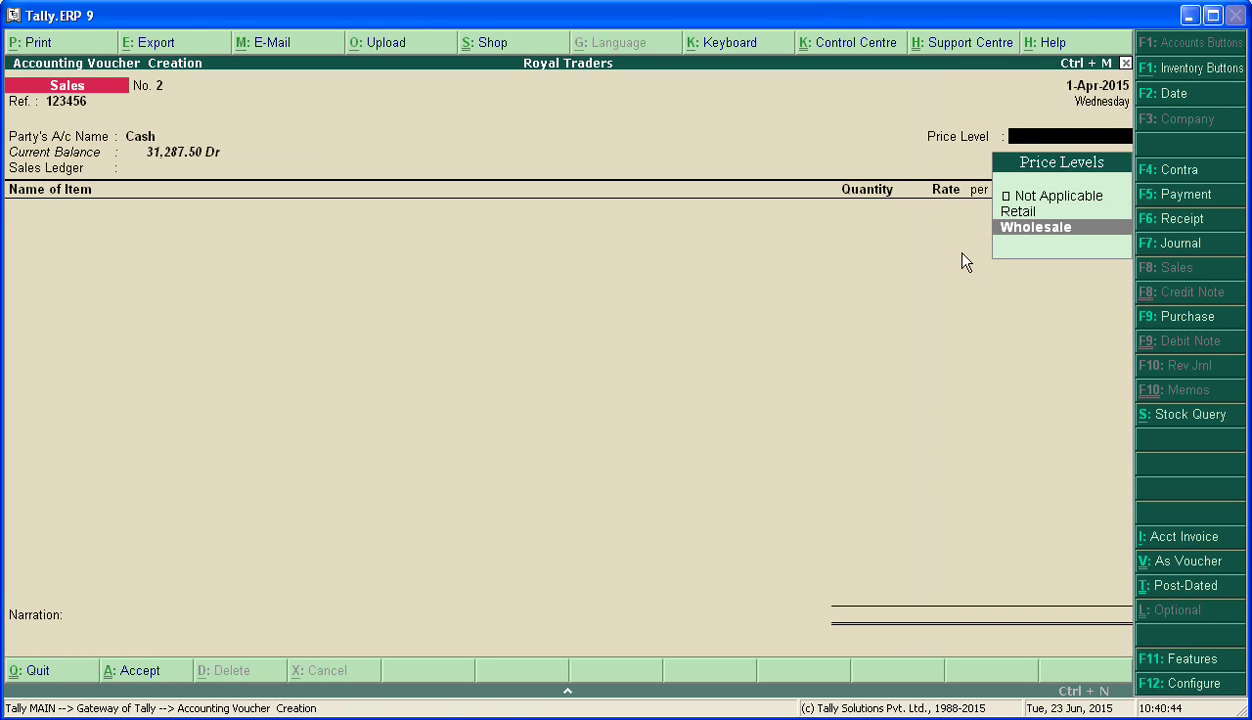
{"action": "key", "text": "Return"}
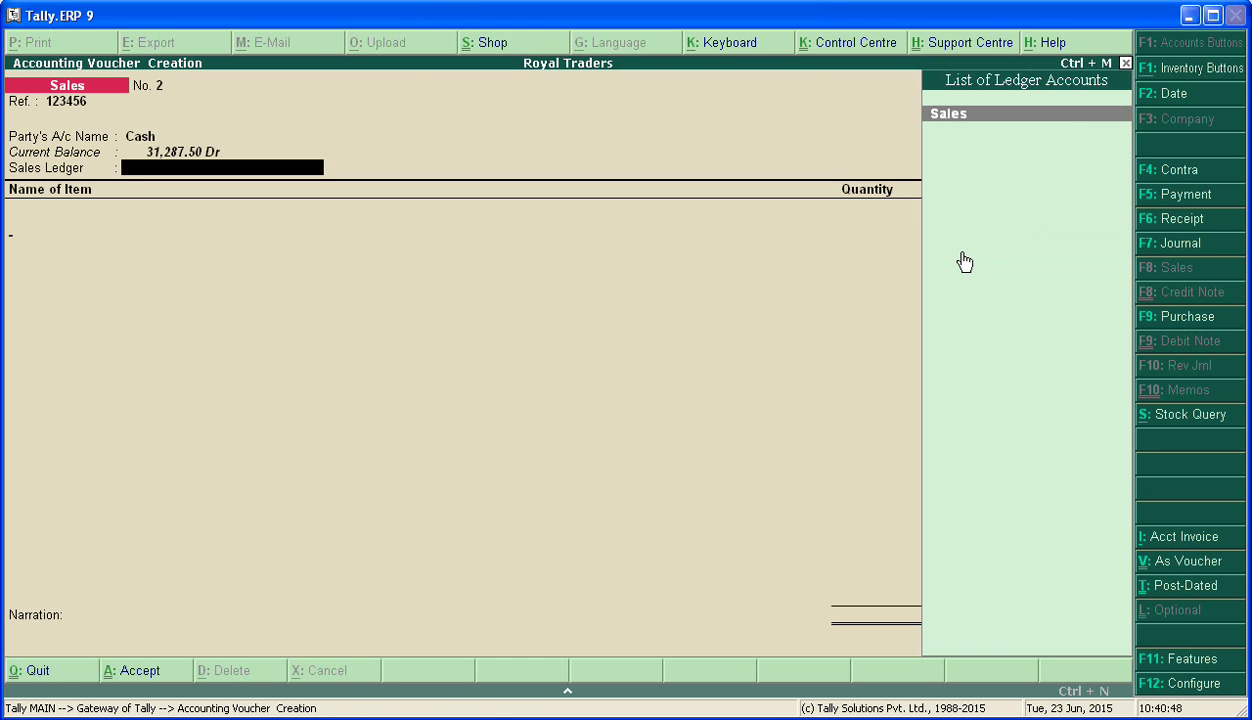
{"action": "key", "text": "Return"}
Add 5,000 Kg of Sugar as the first item, keeping the Wholesale price list's rate and discount
{"action": "type", "text": "S"}
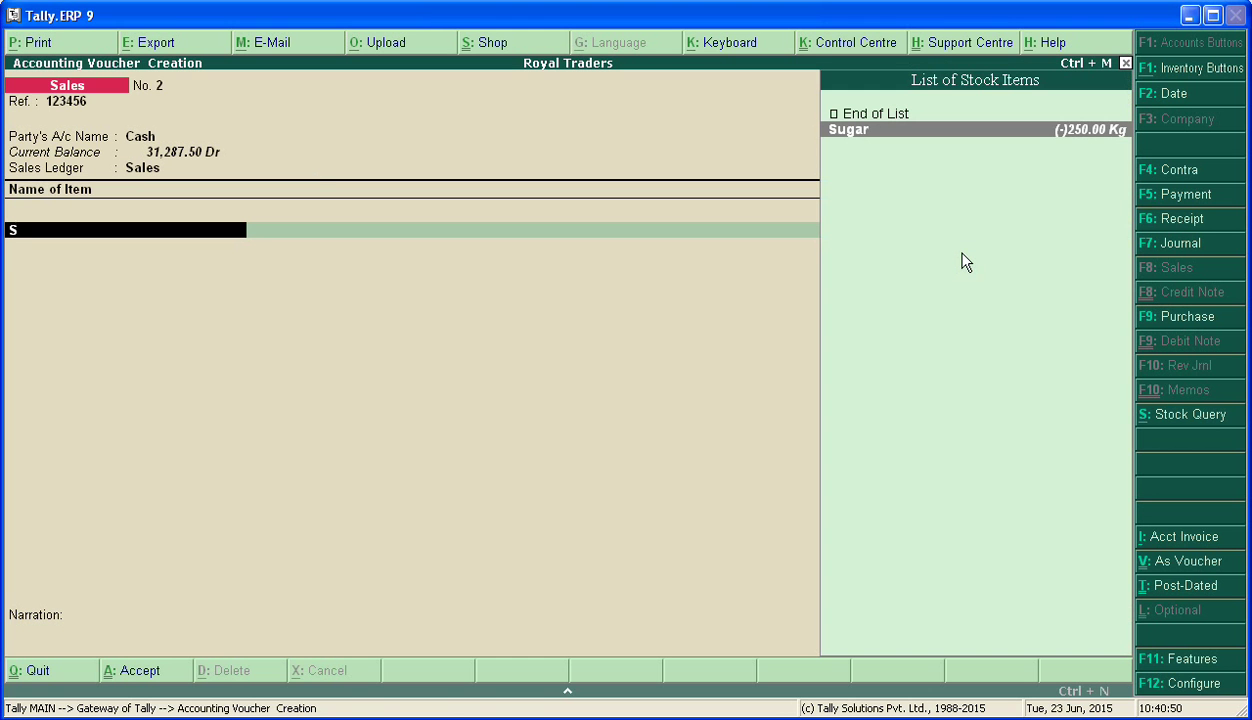
{"action": "key", "text": "Return"}
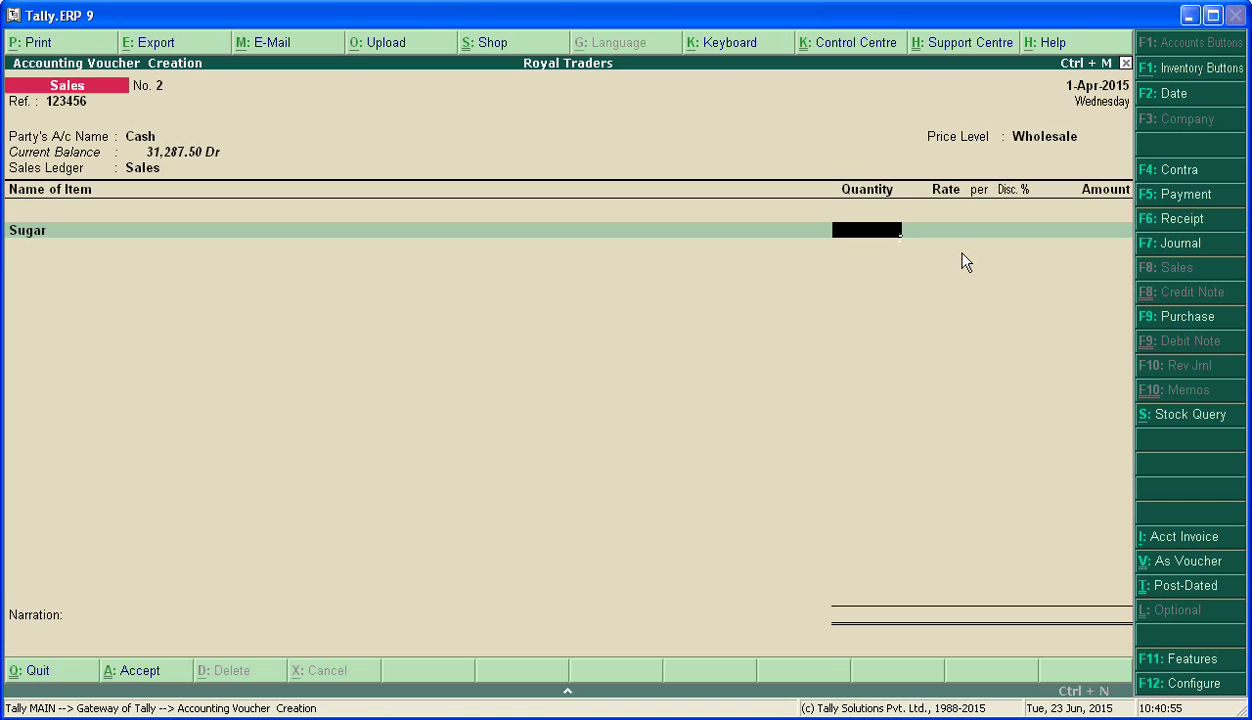
{"action": "type", "text": "5000"}
{"action": "key", "text": "Return"}
{"action": "key", "text": "Return"}
{"action": "key", "text": "Return"}
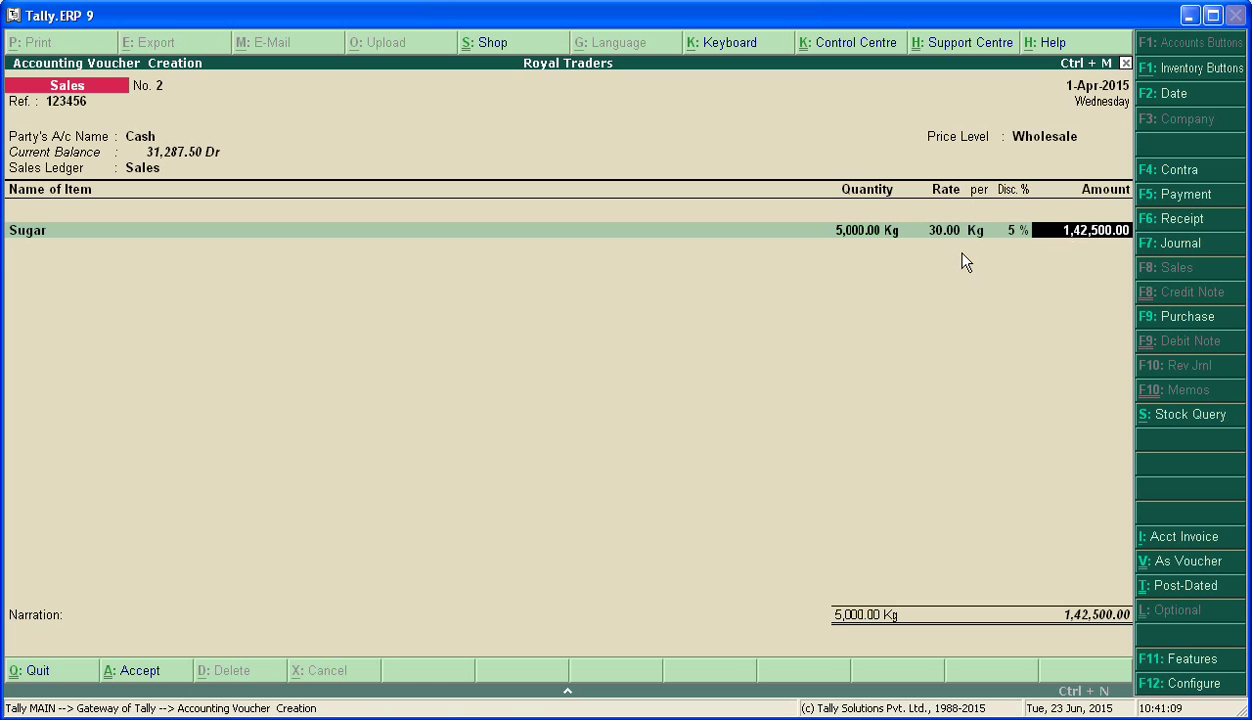
{"action": "key", "text": "Return"}
Add 2,000 Kg of Tea as the second item, keeping the Wholesale price list's rate and discount
{"action": "type", "text": "T"}
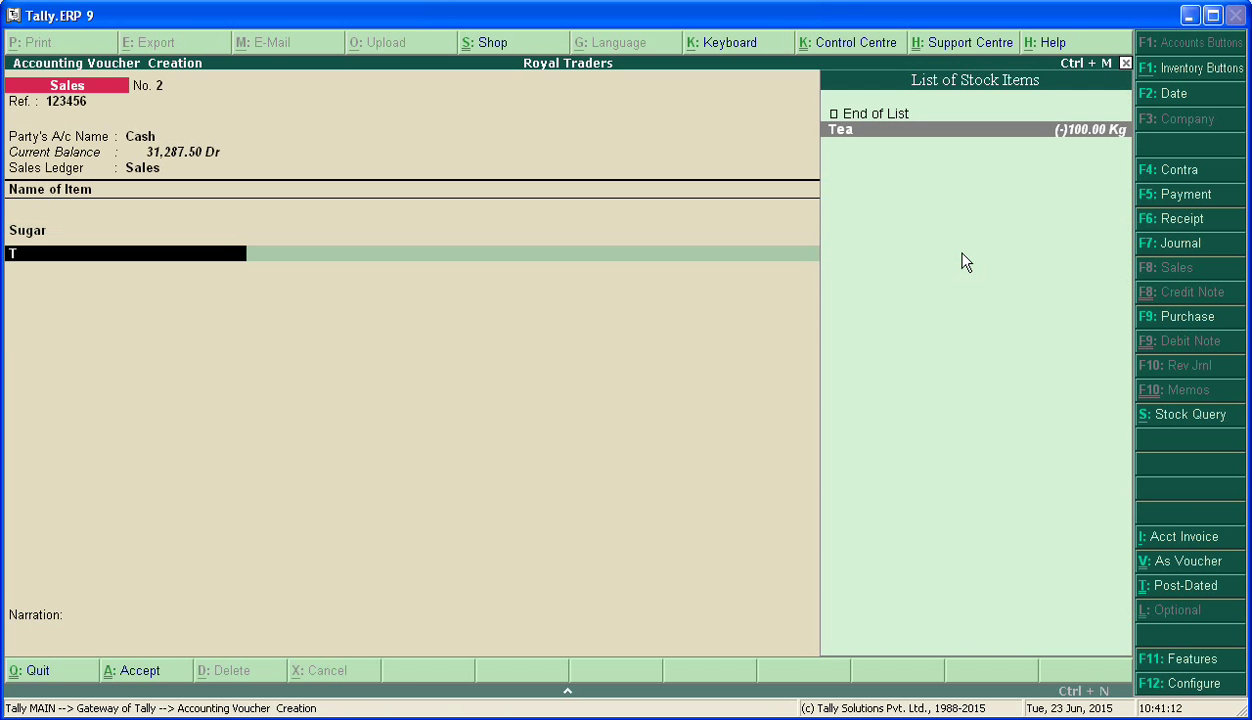
{"action": "key", "text": "Return"}
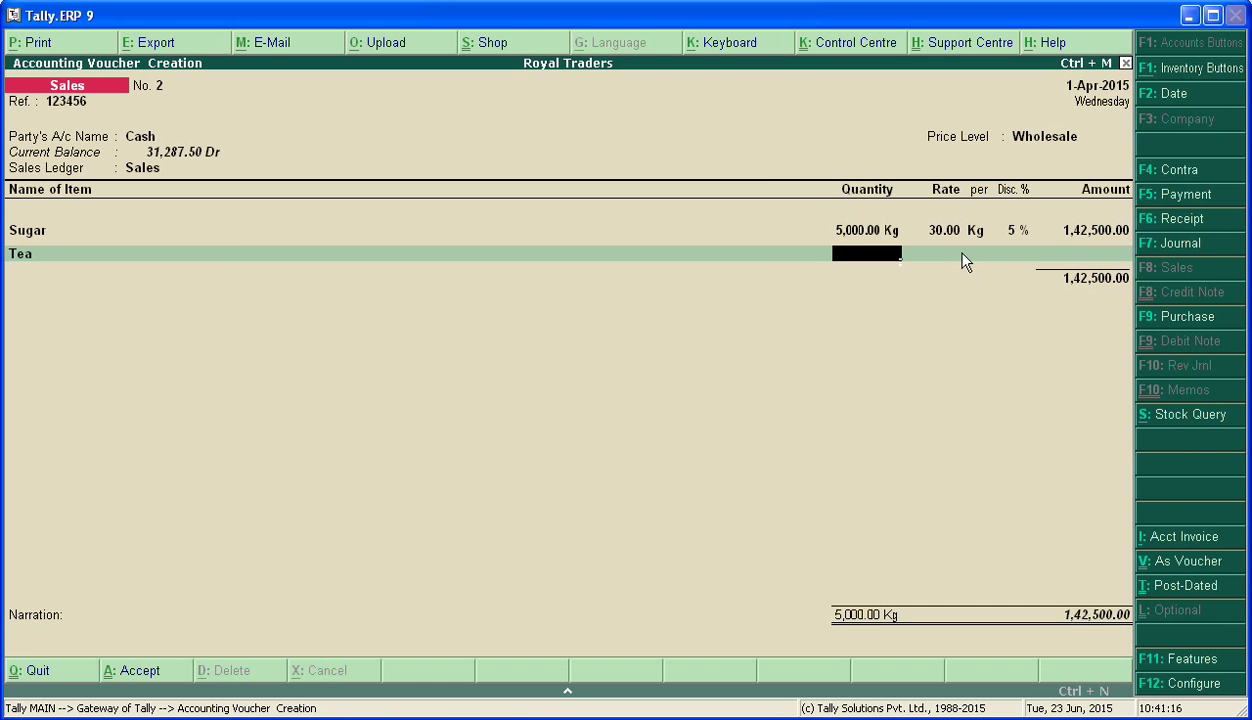
{"action": "type", "text": "2000"}
{"action": "key", "text": "Return"}
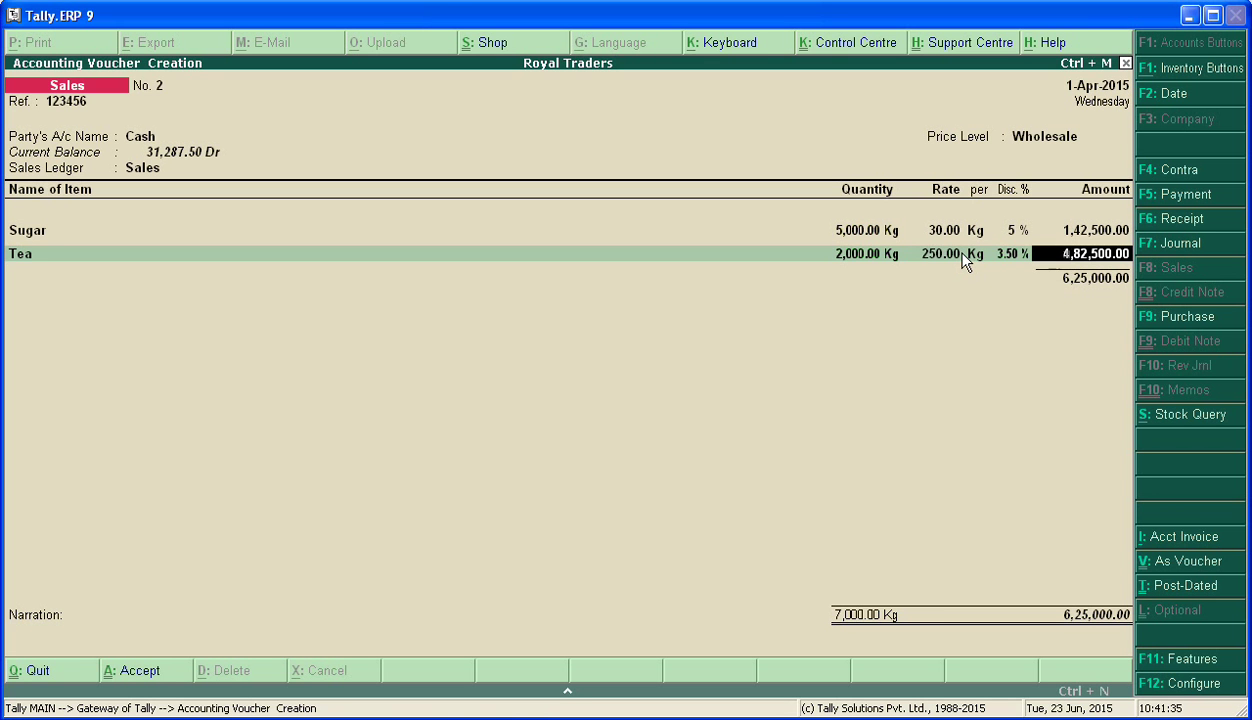
{"action": "key", "text": "Return"}
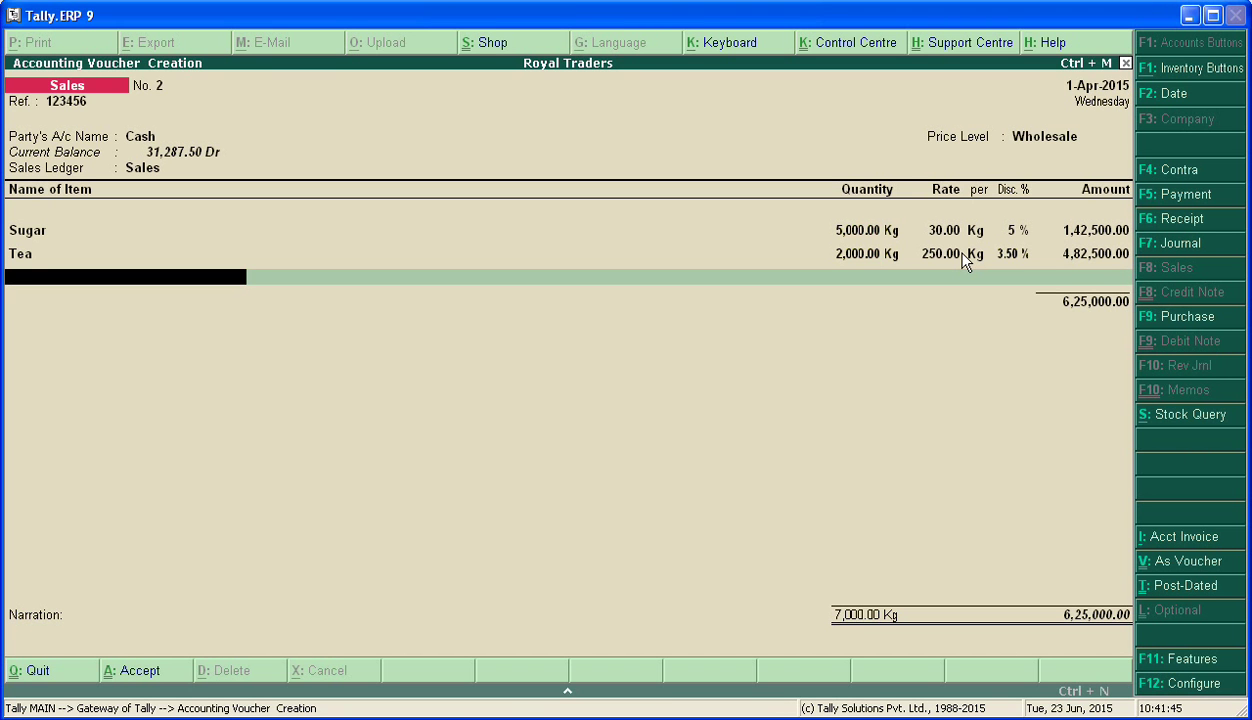
End the item list after Tea, leave the narration blank and accept the Wholesale sales voucher
{"action": "key", "text": "Return"}
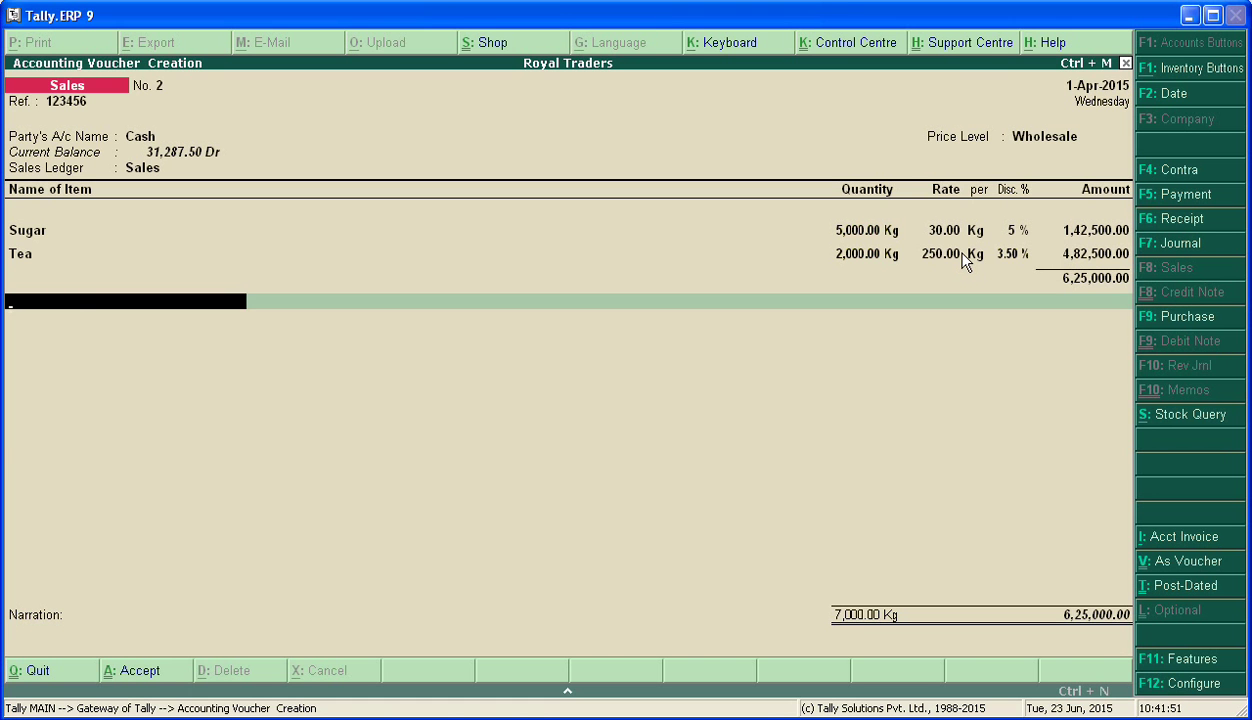
{"action": "key", "text": "Return"}
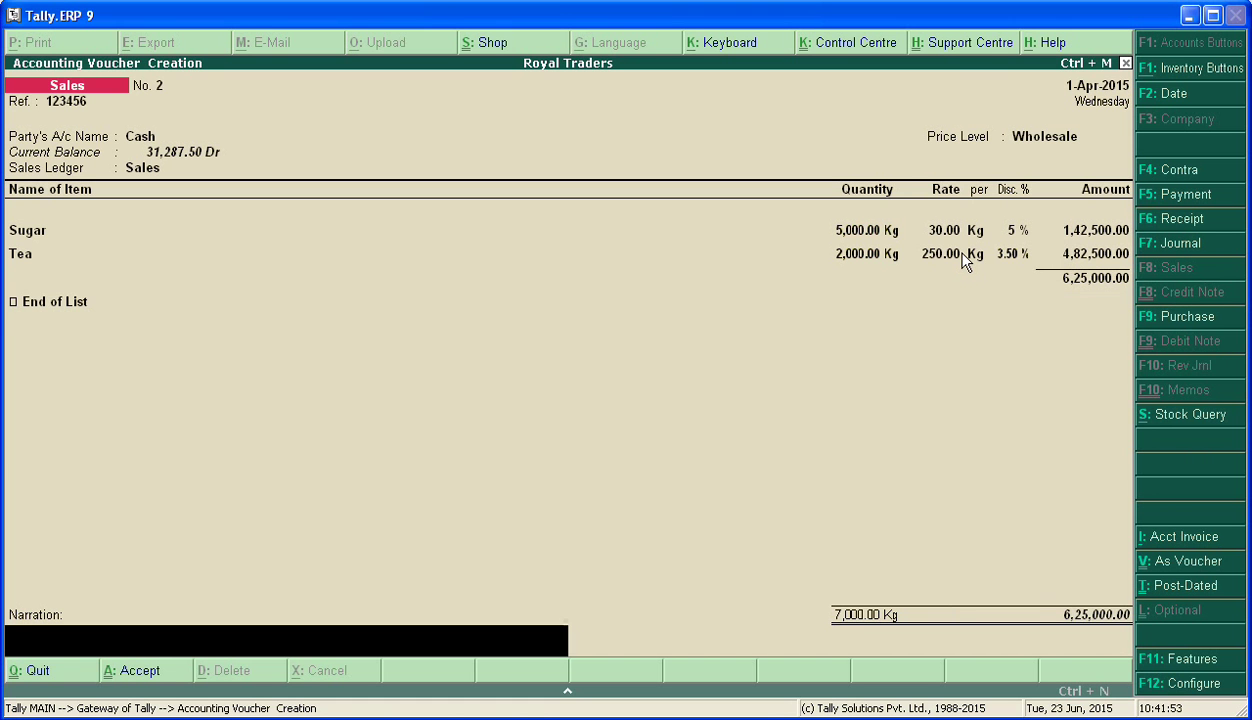
{"action": "key", "text": "Return"}
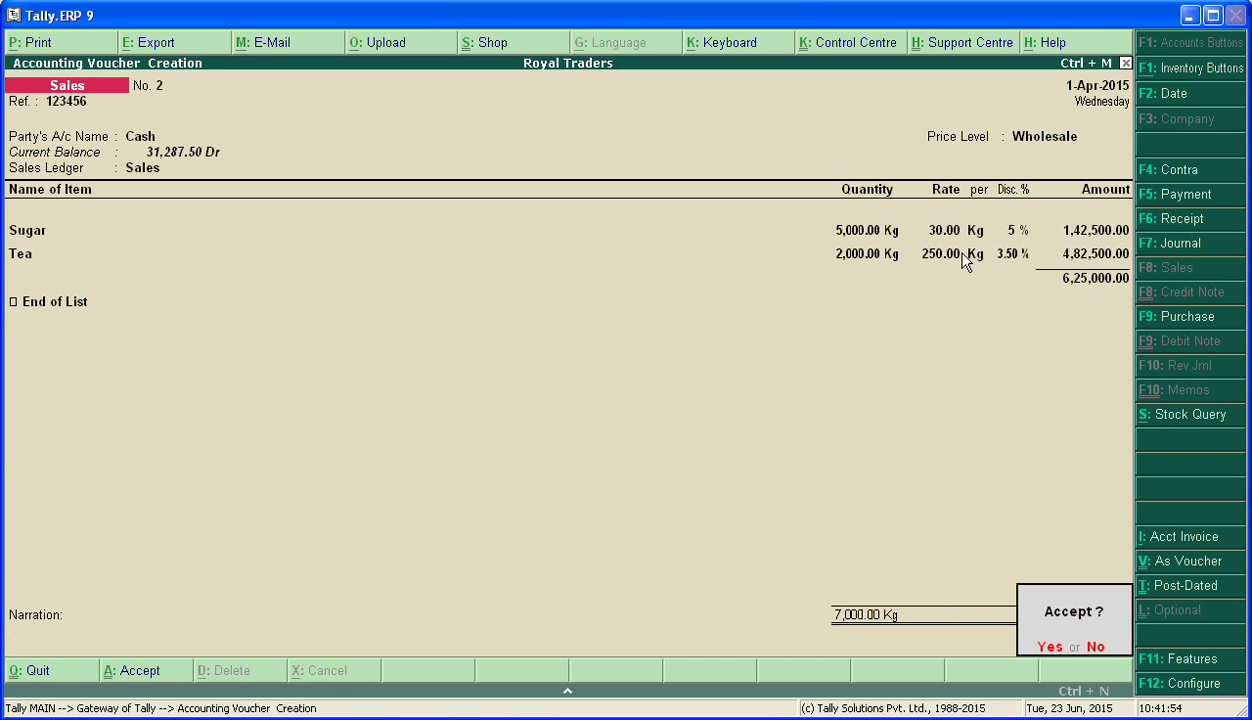
{"action": "key", "text": "Return"}
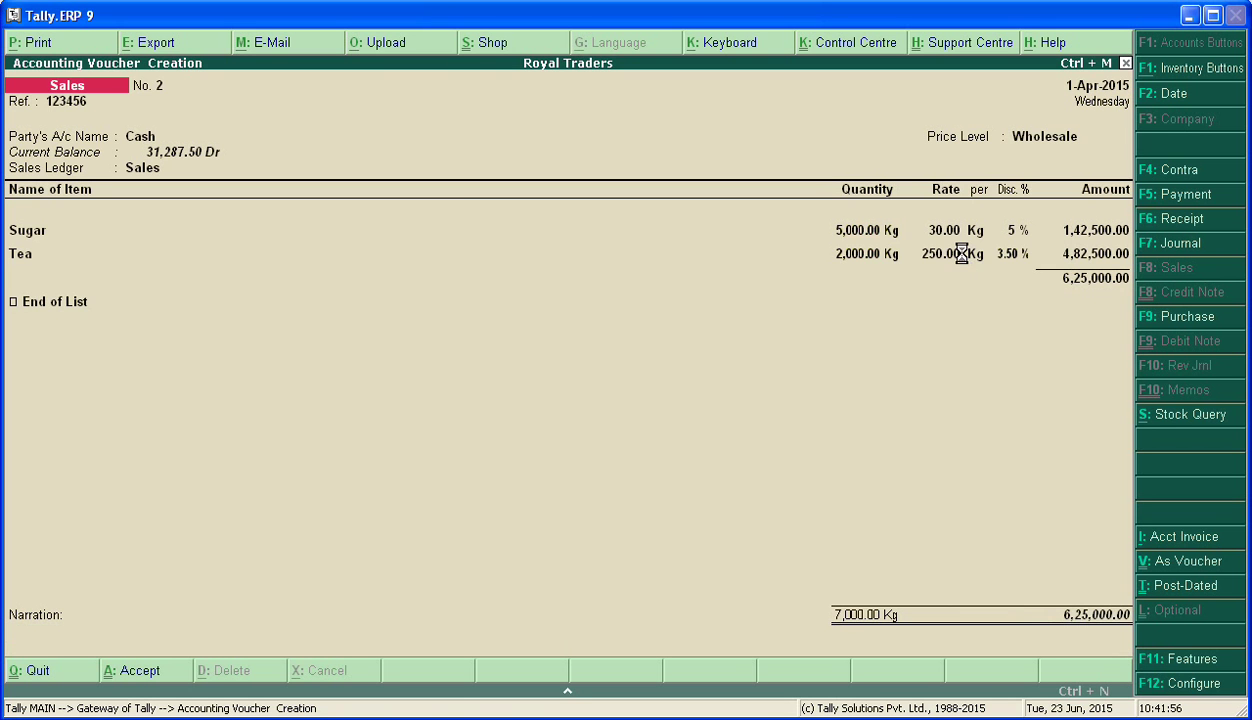